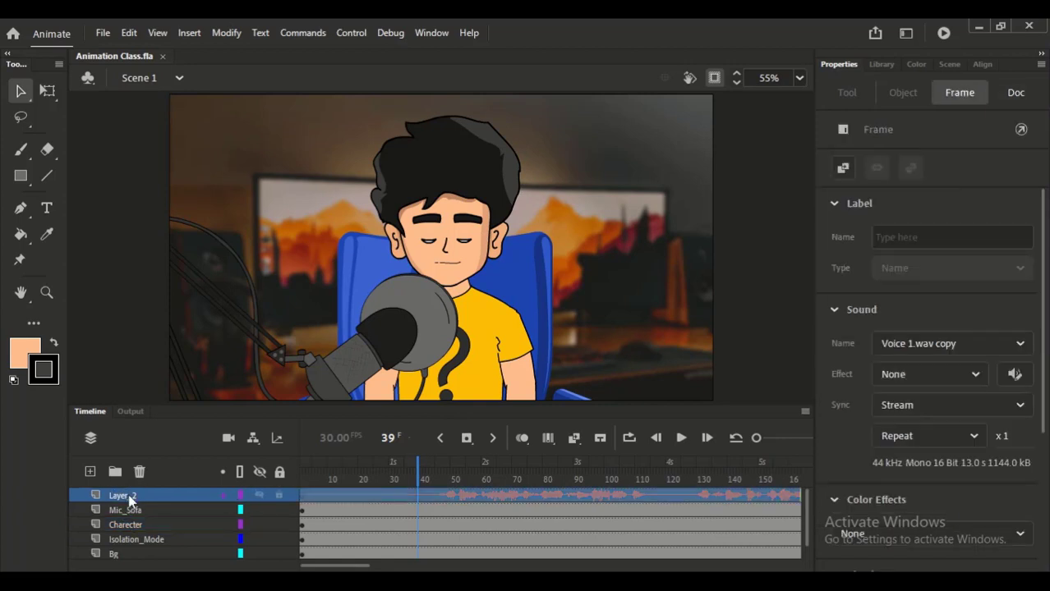
- Try to divide the voice audio span on Layer_2 with a new keyframe at frame 24
left_click_drag(370, 487, 297, 475)
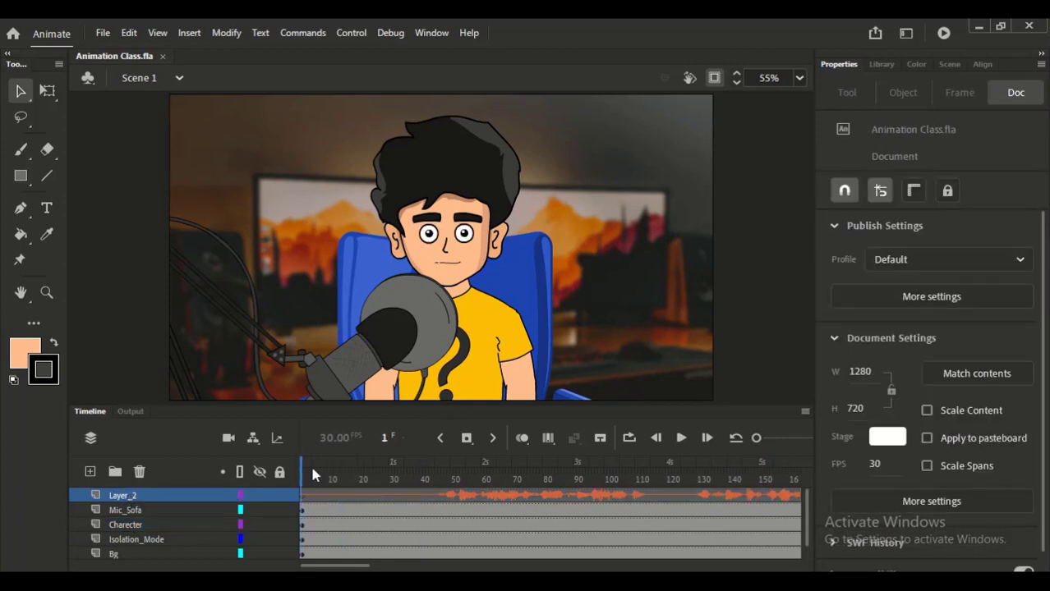
left_click(371, 496)
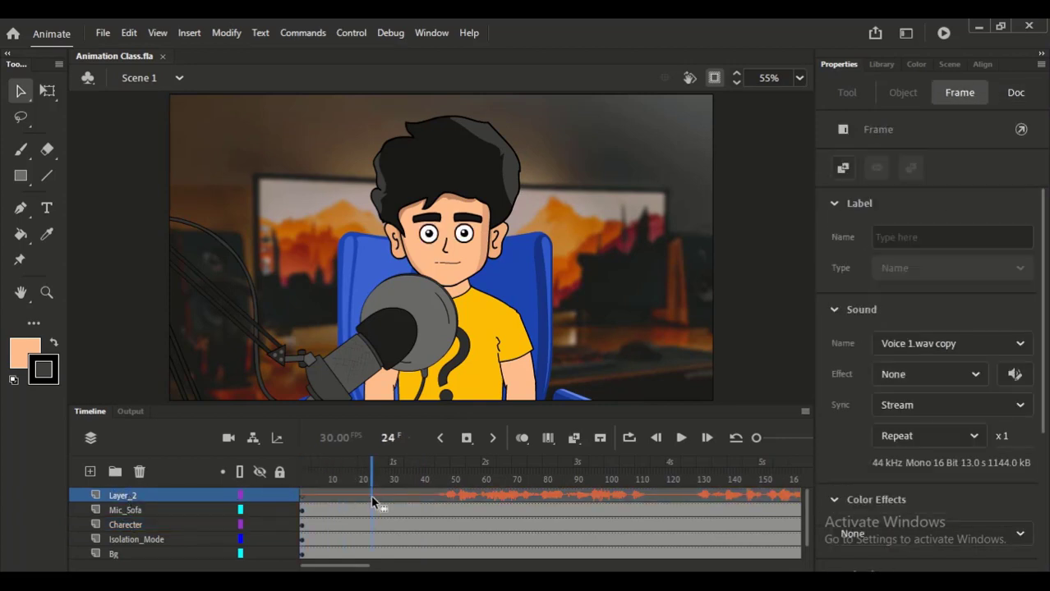
left_click(372, 495)
left_click(371, 494)
left_click(373, 495)
left_click_drag(373, 495, 369, 502)
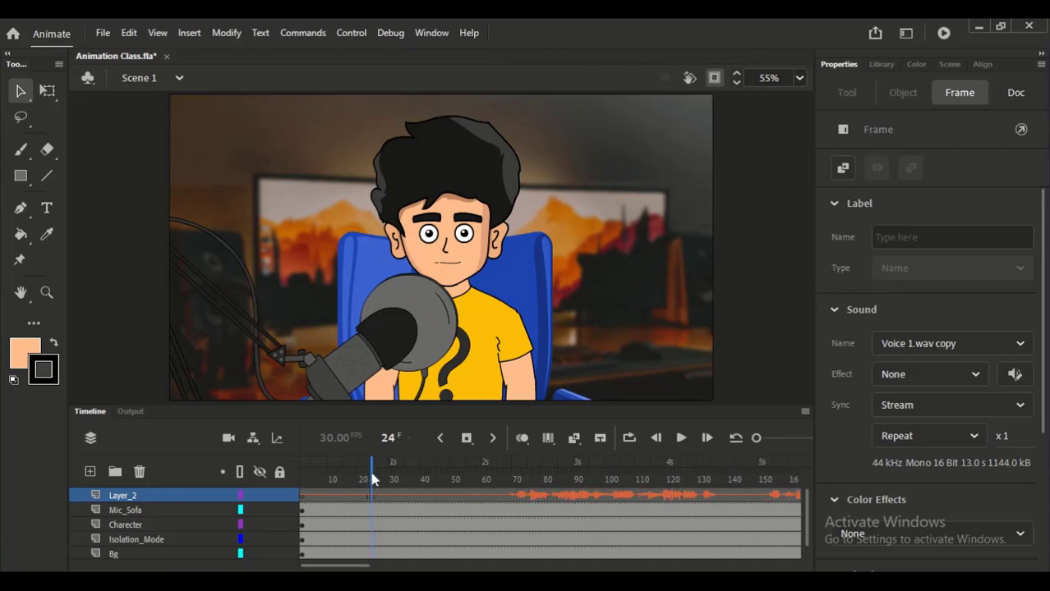
left_click(371, 479)
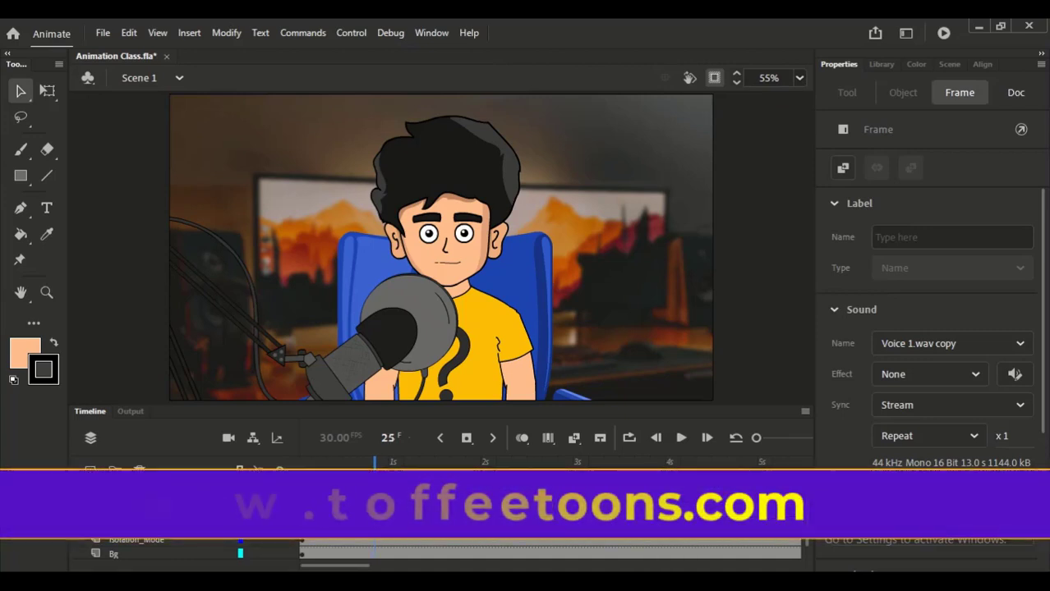
left_click(368, 479)
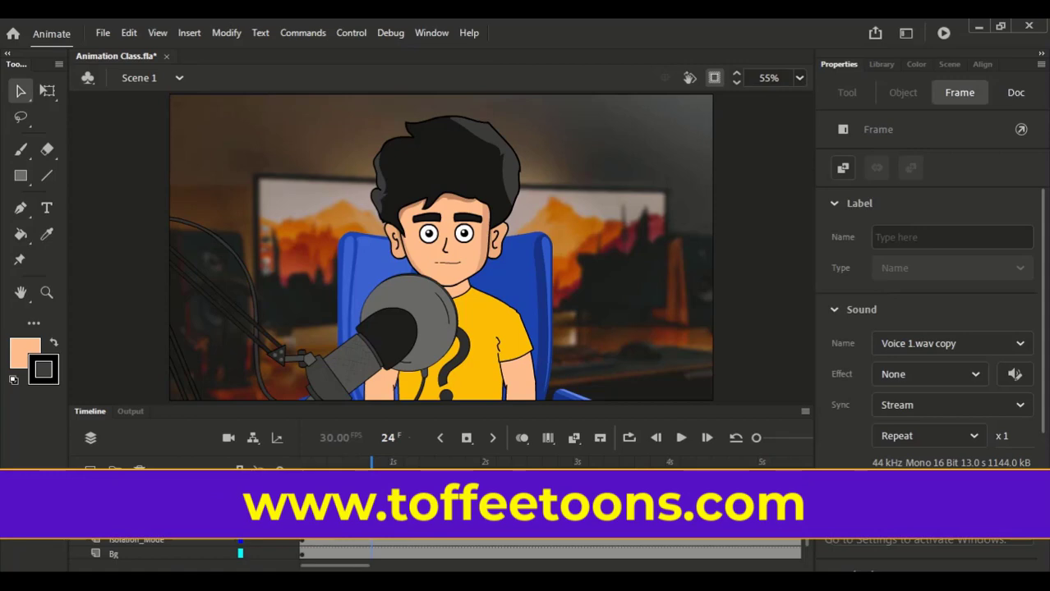
left_click(441, 280)
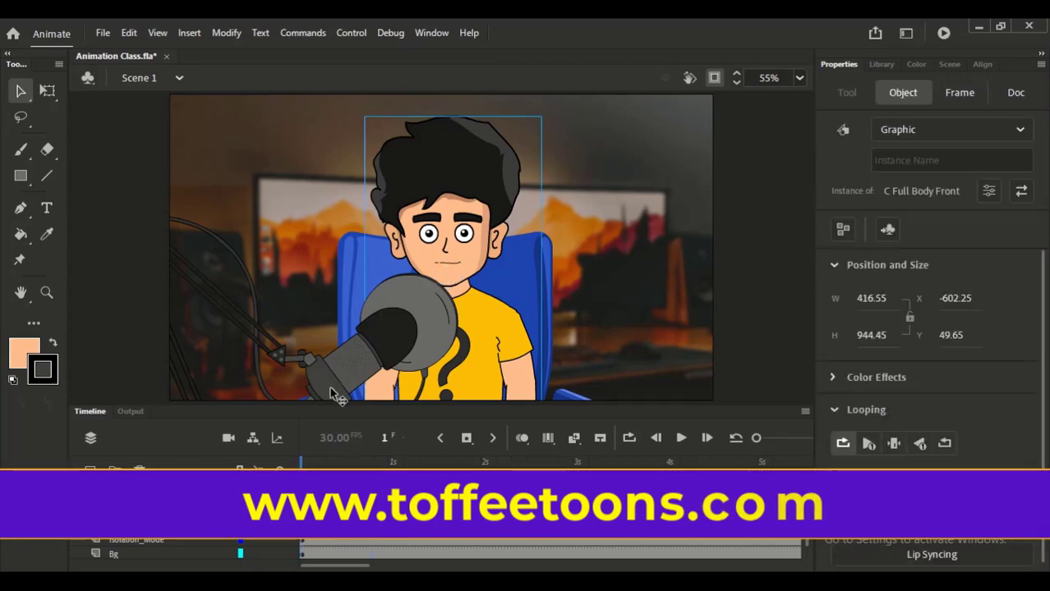
left_click(124, 495)
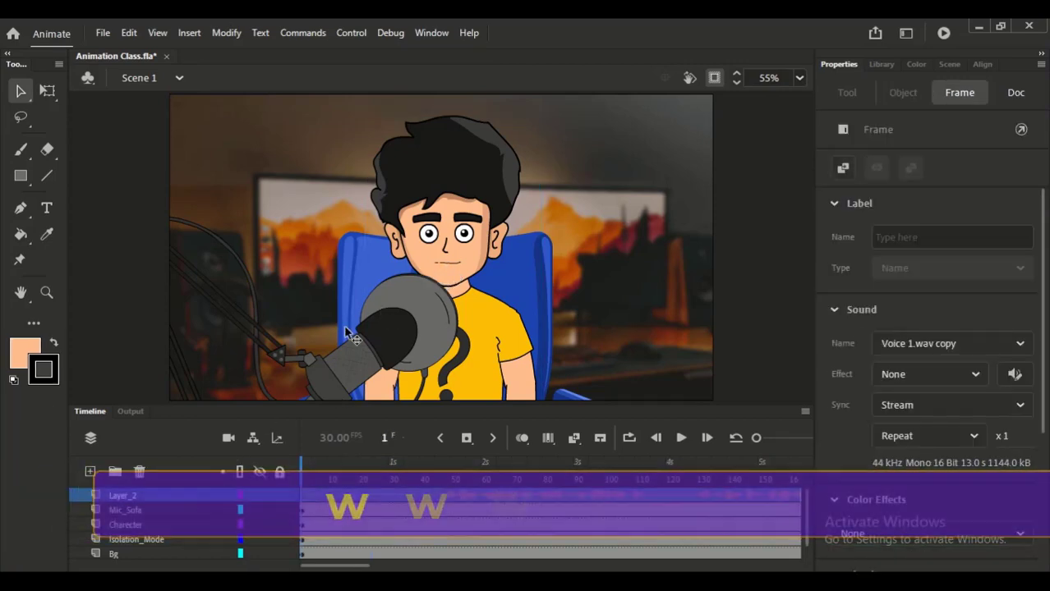
- Examine the audio on Layer_3 inside the C Full Body Front symbol and compare it with Layer_2 in Scene 1
left_click(450, 270)
left_click_drag(318, 471, 398, 471)
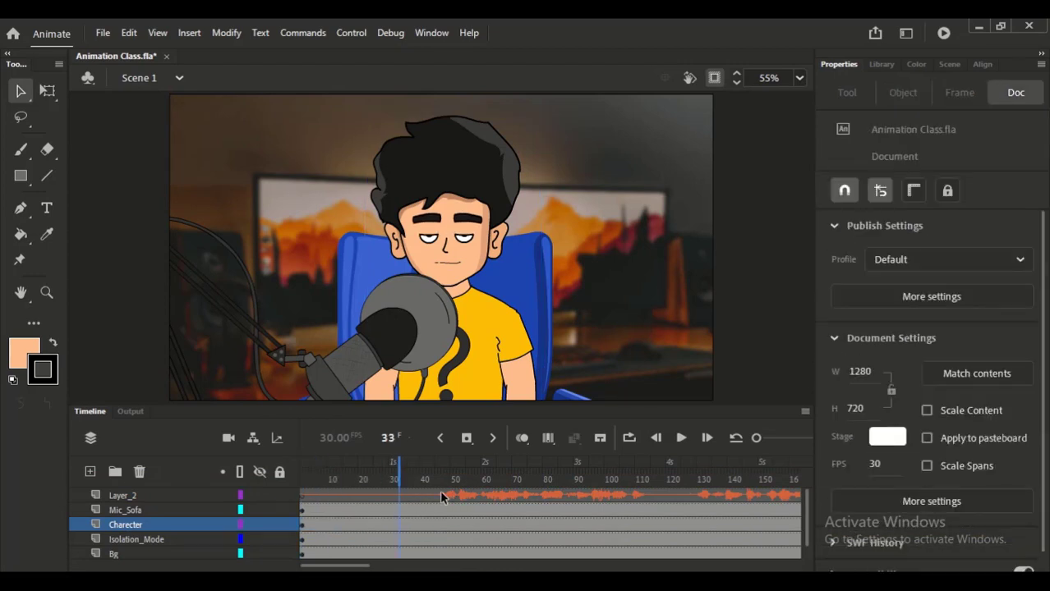
left_click_drag(542, 476, 392, 463)
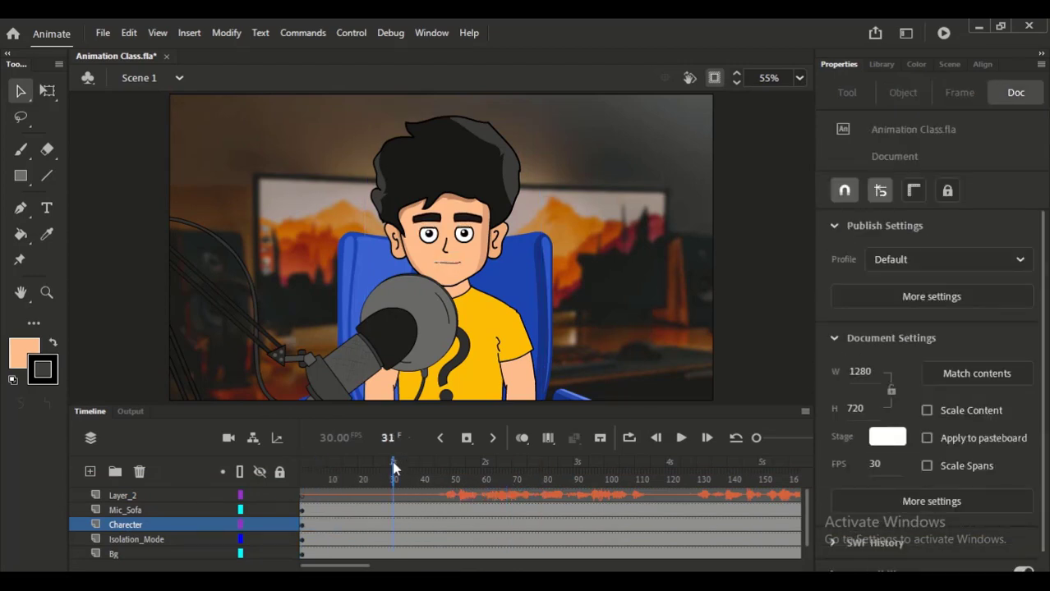
left_click(457, 267)
double_click(448, 263)
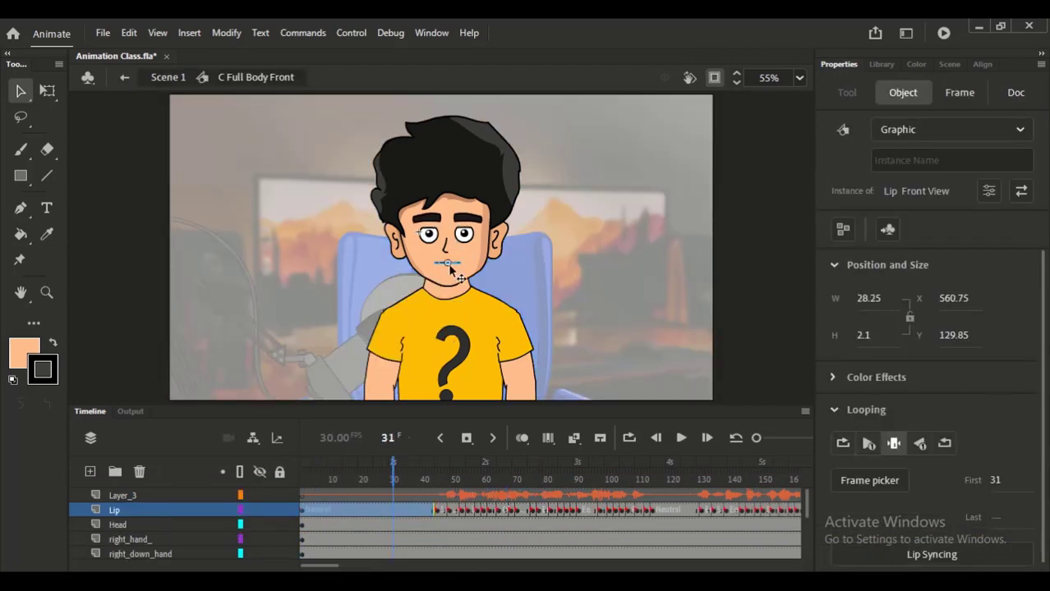
left_click(303, 507)
left_click(302, 495)
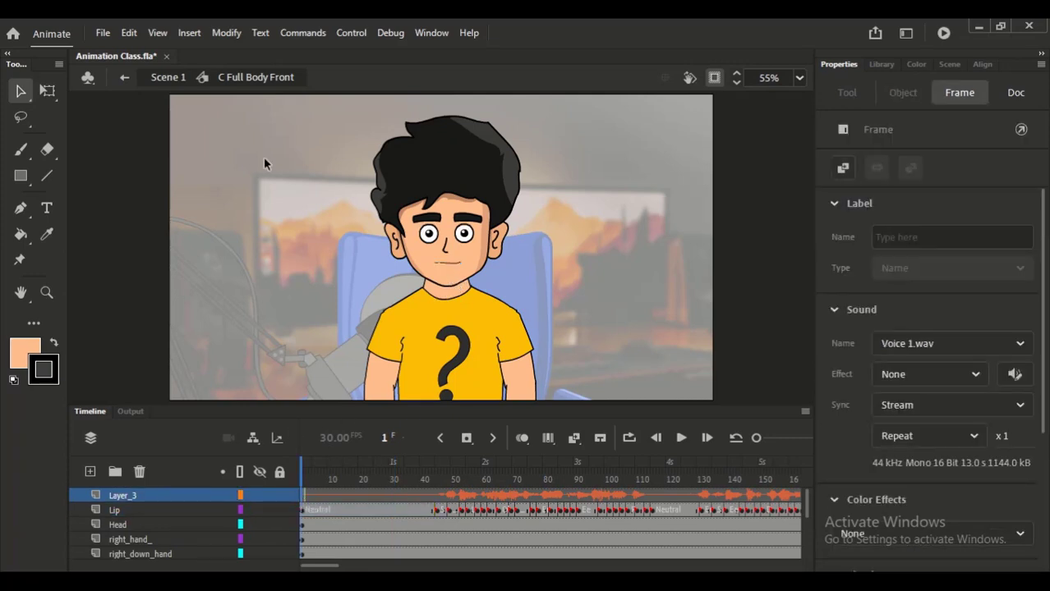
left_click(171, 77)
left_click(303, 495)
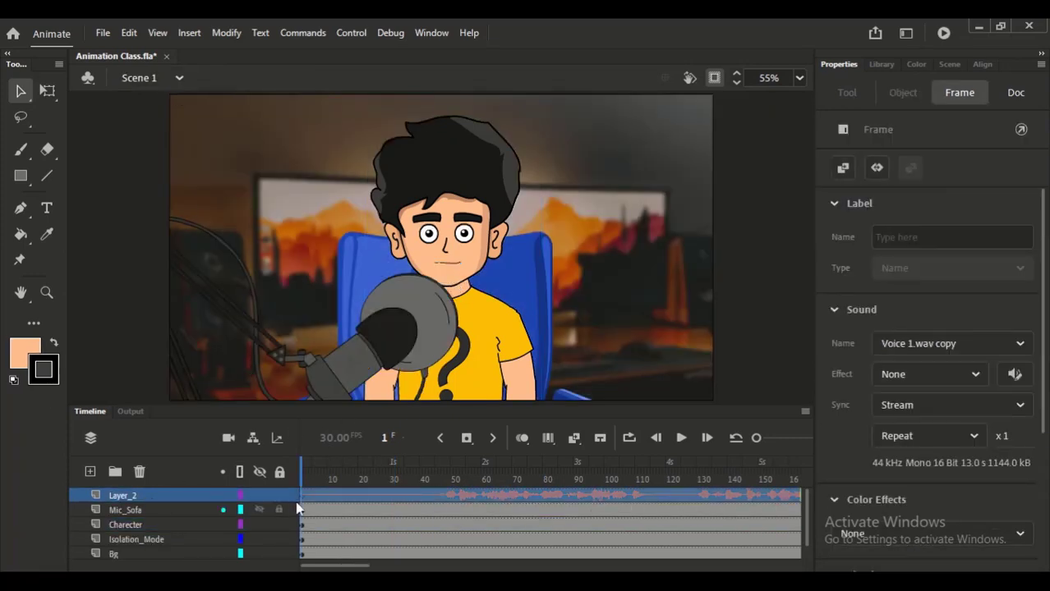
left_click(301, 481)
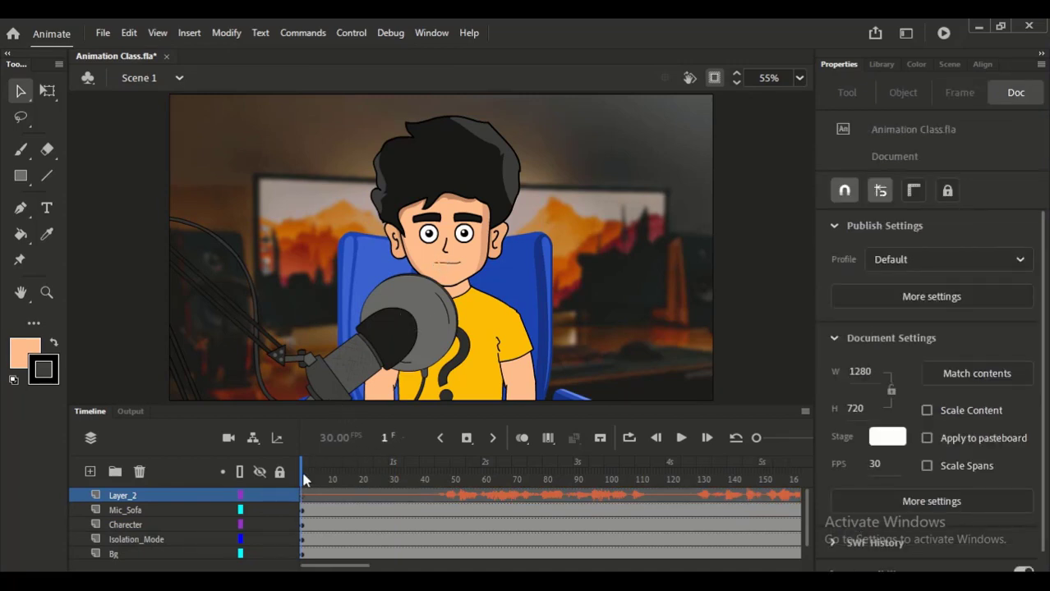
- Open the C Full Body Front symbol for editing and play back the start of its timeline
left_click(440, 251)
double_click(441, 251)
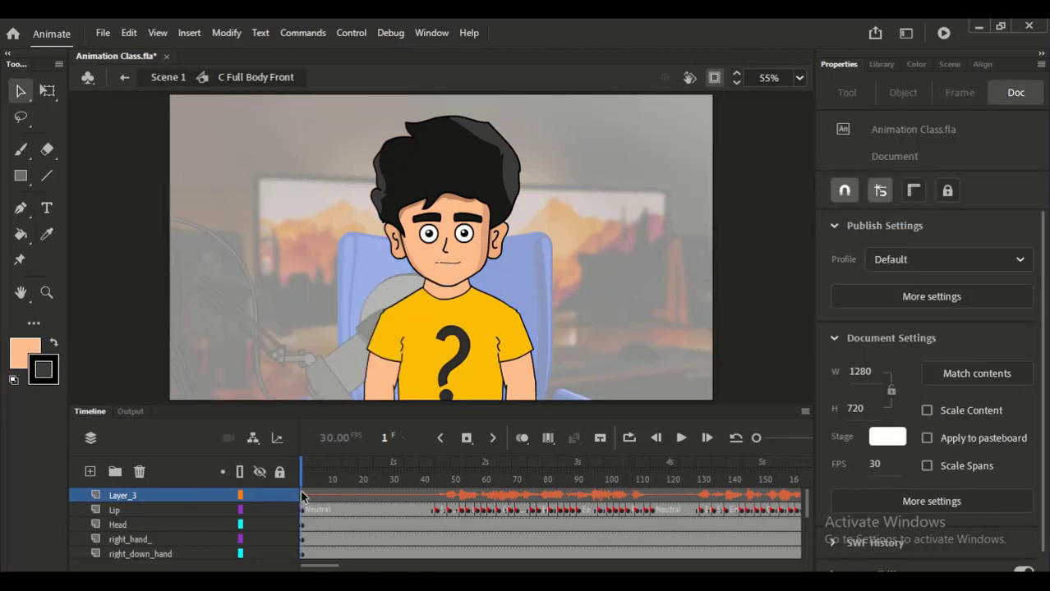
left_click_drag(326, 479, 405, 479)
key("Return")
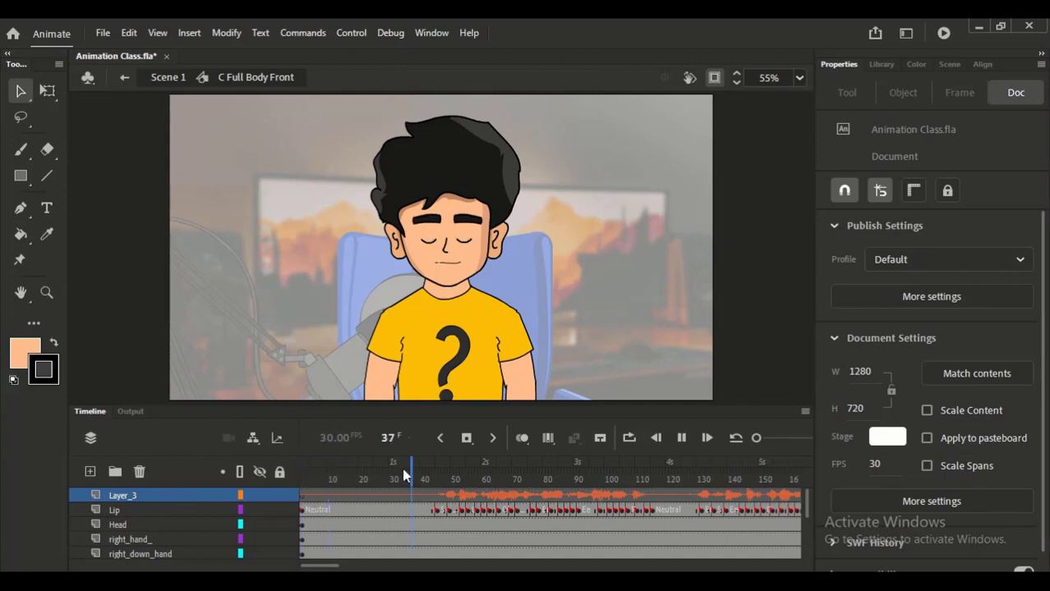
- Clear the existing lip-sync keyframes on the Lip layer through frame 384, keeping only the first keyframe
left_click(316, 510)
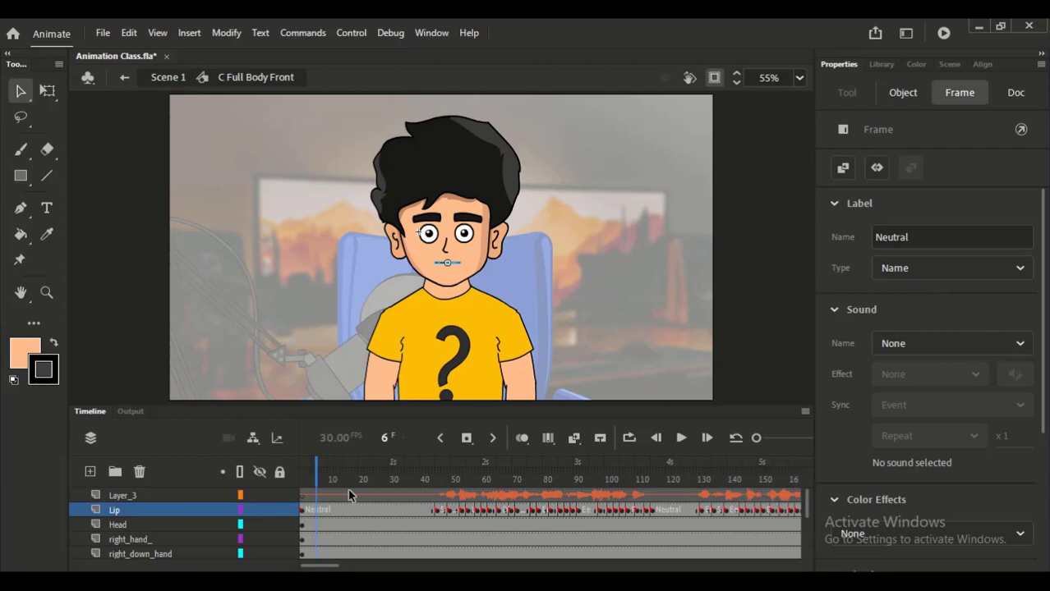
left_click(311, 511)
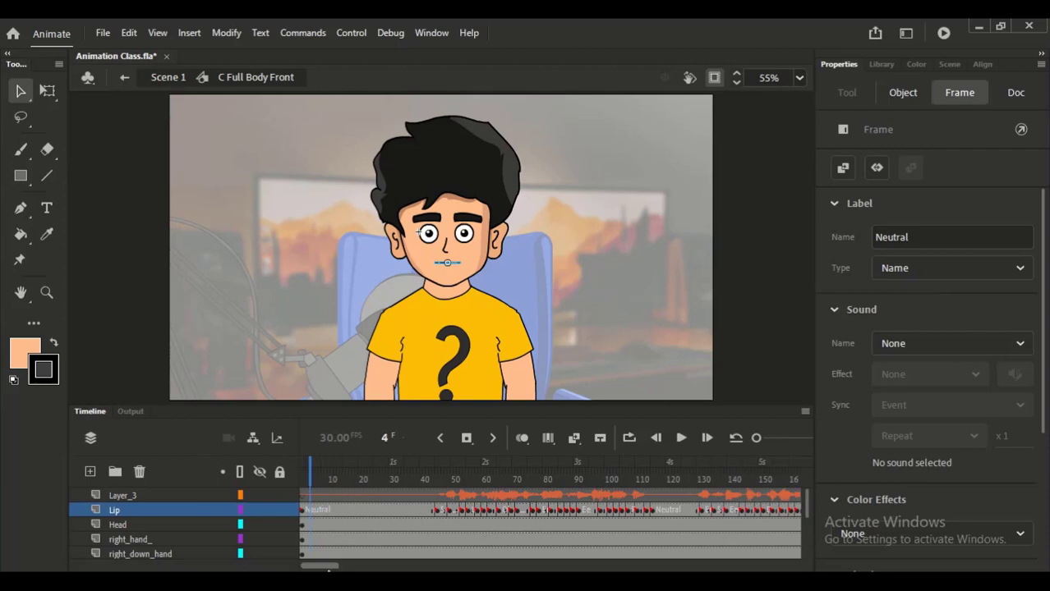
left_click_drag(329, 566, 399, 566)
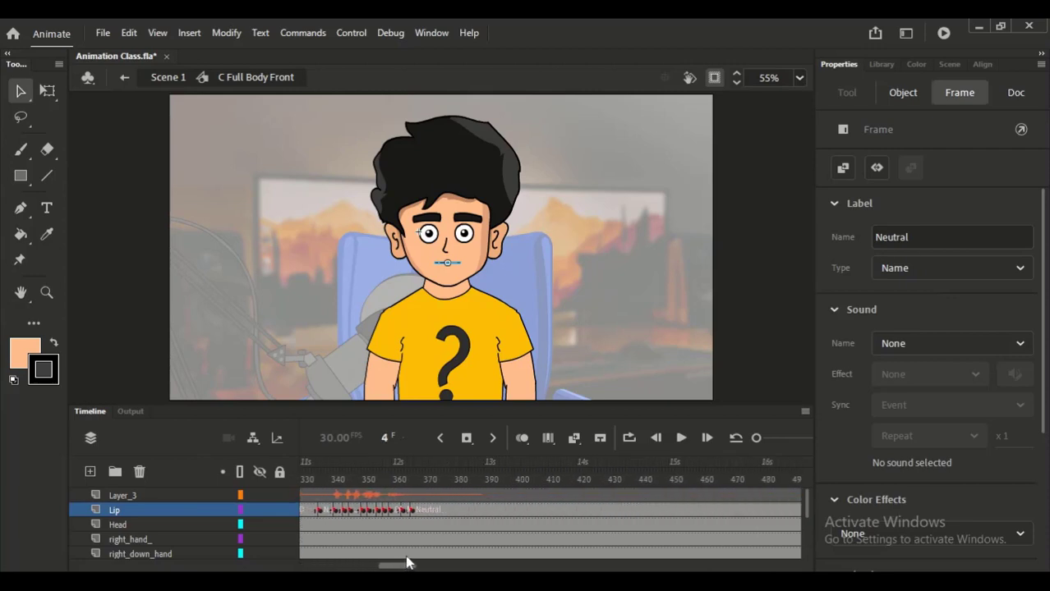
left_click(465, 509)
left_click_drag(409, 566, 325, 547)
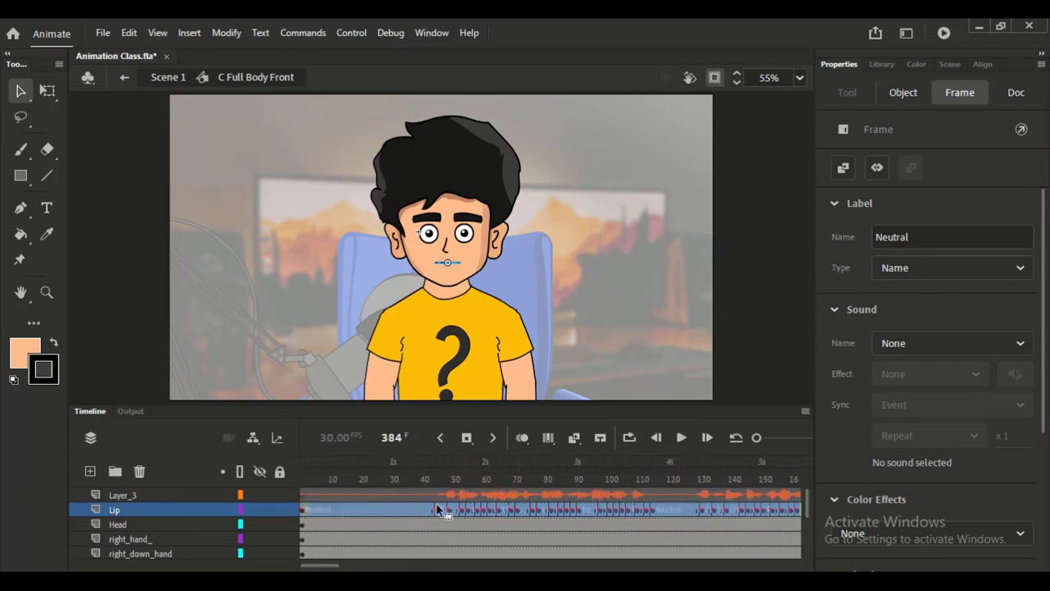
left_click_drag(437, 509, 430, 519)
key("ctrl+z")
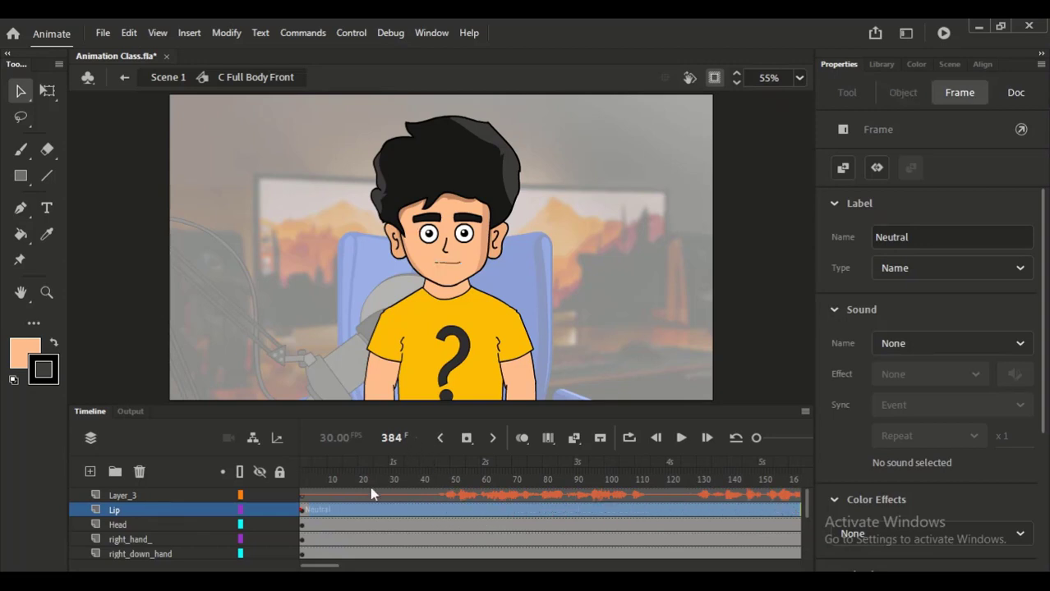
- Select the Lip layer's first keyframe and try to clear its Neutral frame label
left_click_drag(336, 481, 293, 486)
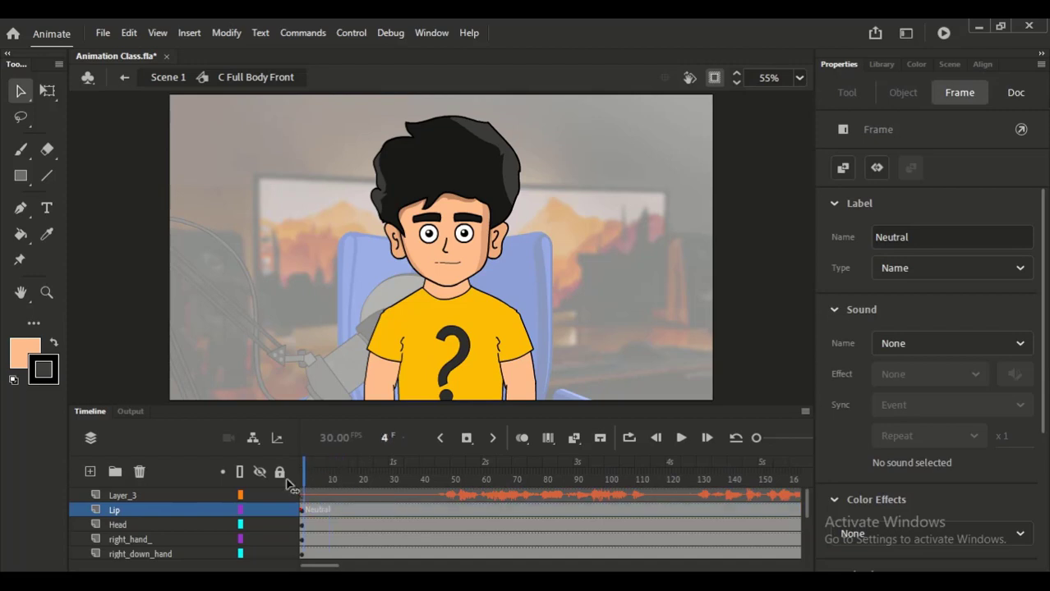
left_click(304, 510)
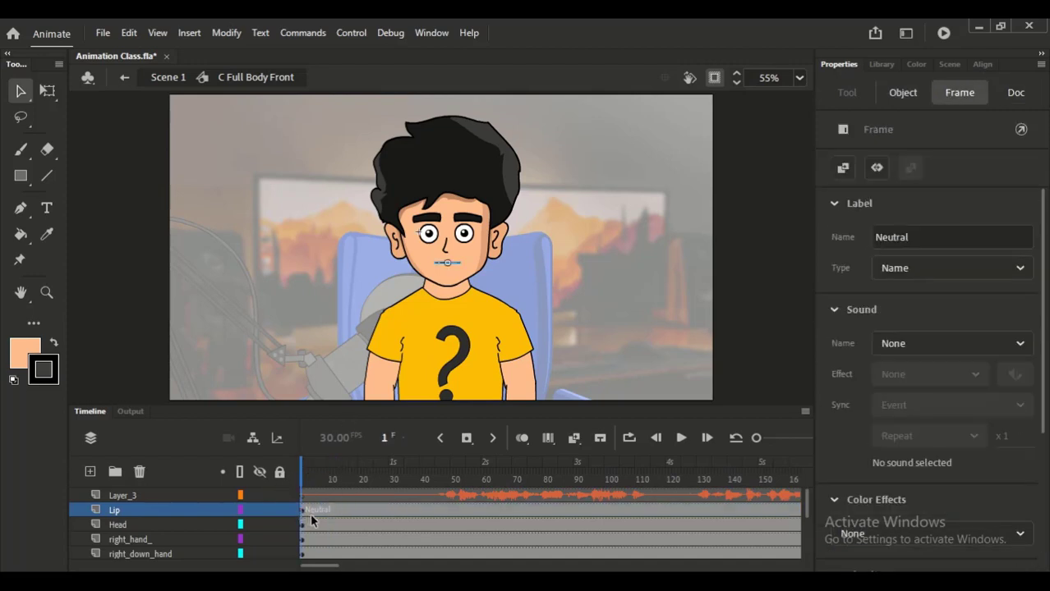
left_click(451, 261)
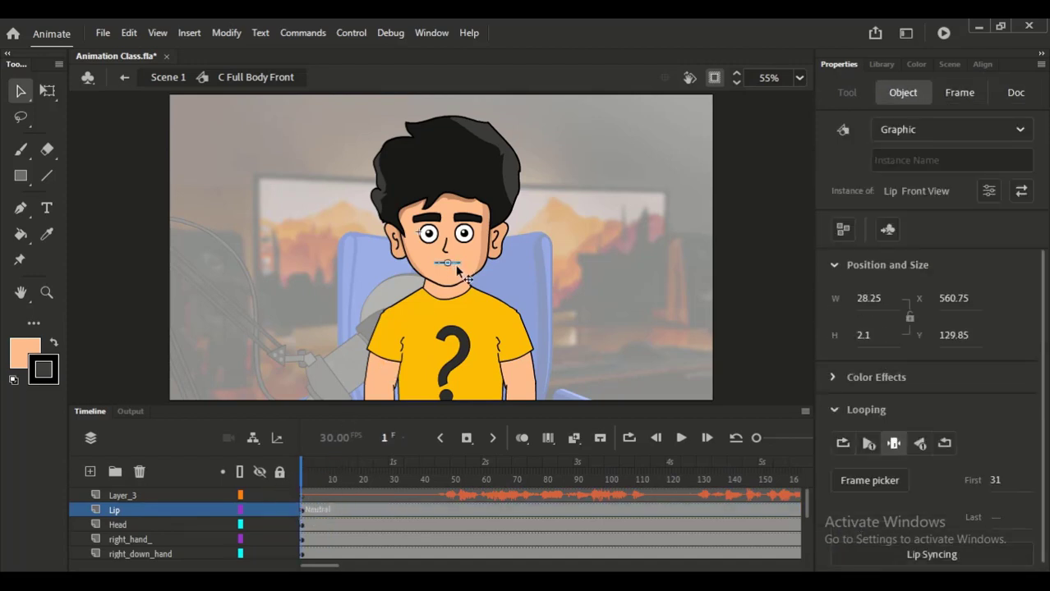
left_click(304, 511)
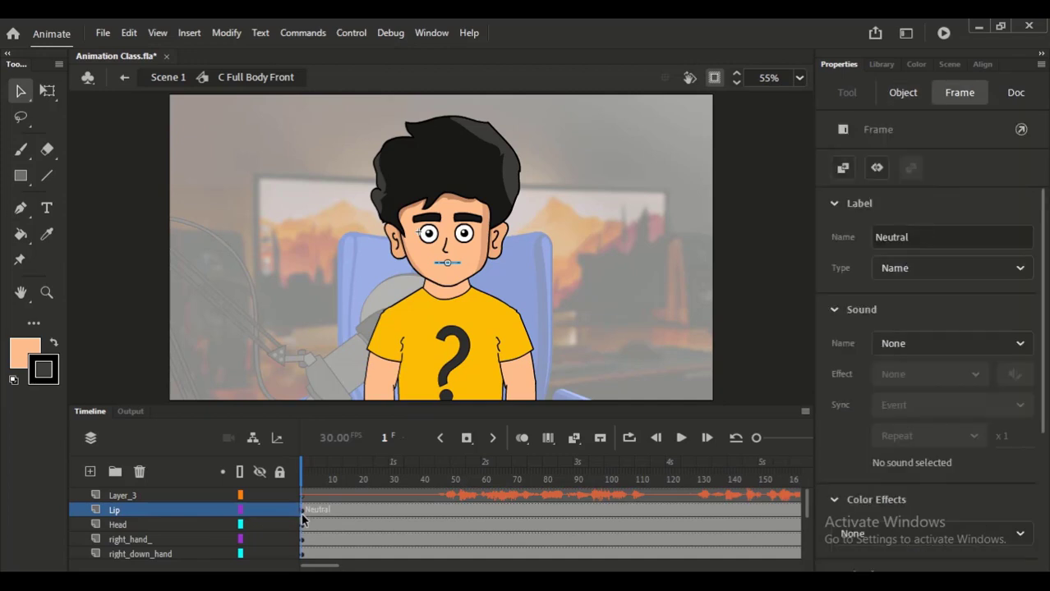
double_click(912, 236)
key("BackSpace")
left_click(321, 515)
left_click(304, 513)
left_click(916, 234)
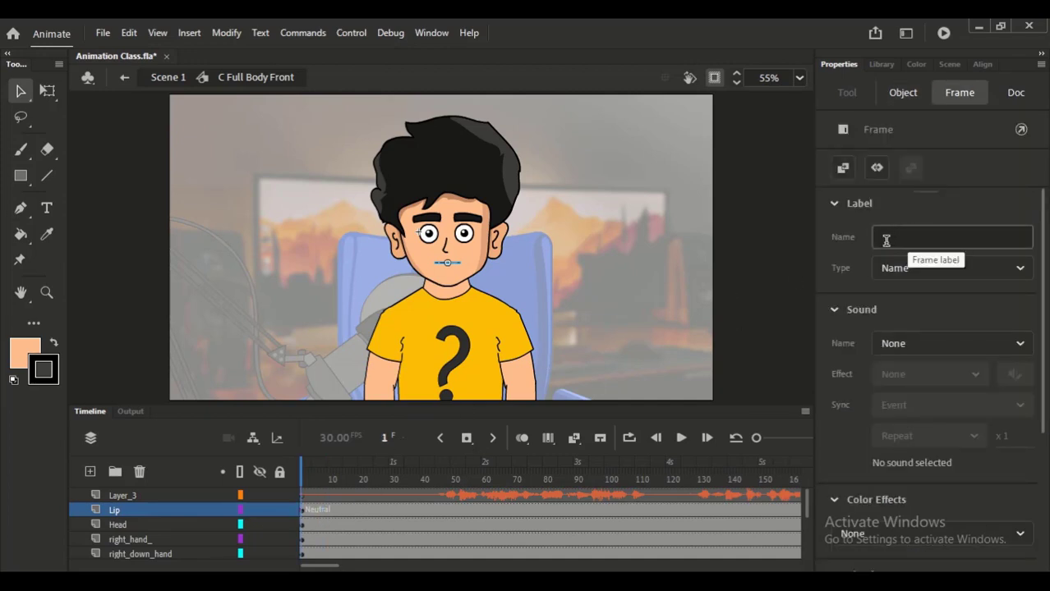
left_click(308, 524)
left_click(301, 511)
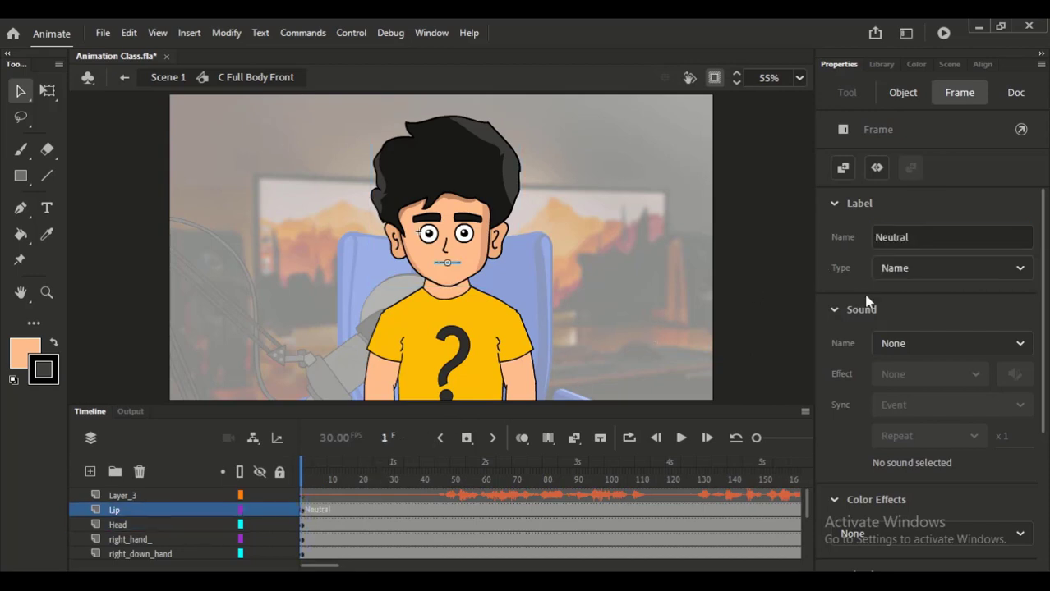
- Delete the Neutral label name from the Lip layer's keyframe at frame 1
left_click(929, 232)
key("BackSpace")
key("BackSpace")
key("BackSpace")
key("BackSpace")
key("BackSpace")
key("BackSpace")
key("BackSpace")
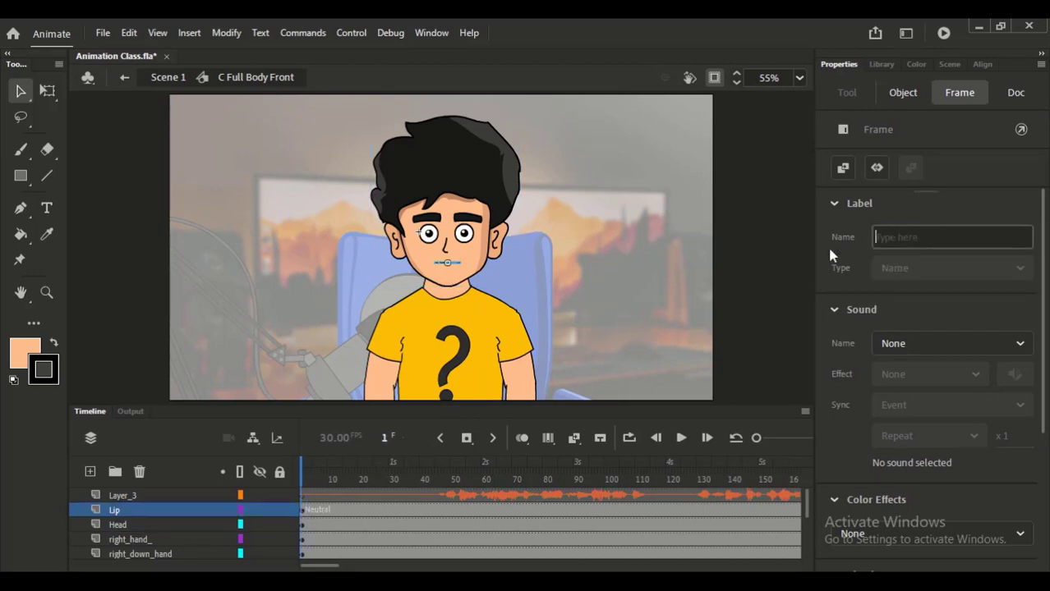
left_click(636, 333)
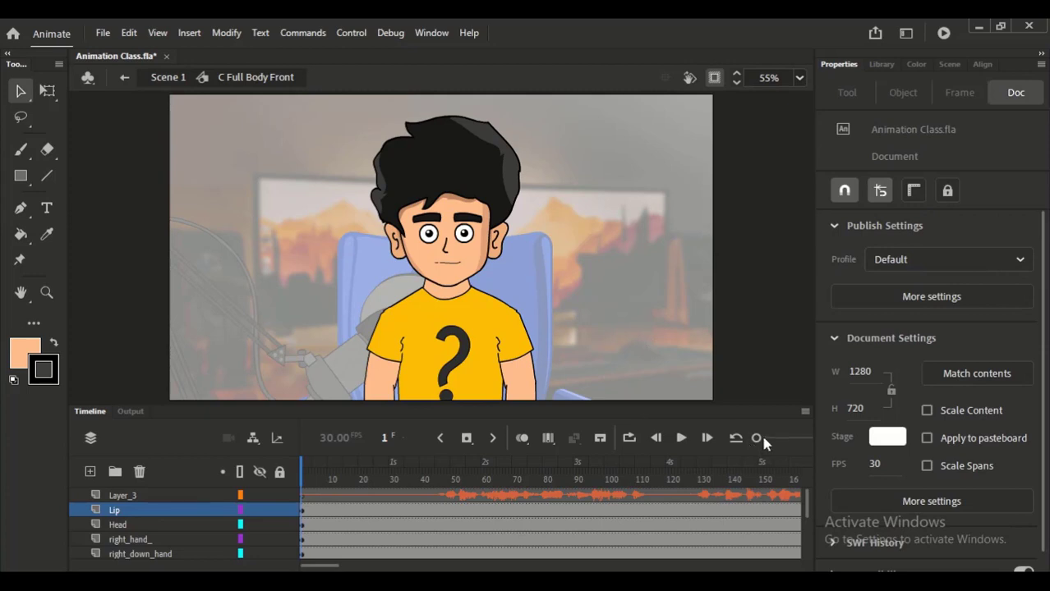
- Go to frame 47 in C Full Body Front and open the mouth's Lip Front View symbol for editing
left_click_drag(763, 441, 758, 437)
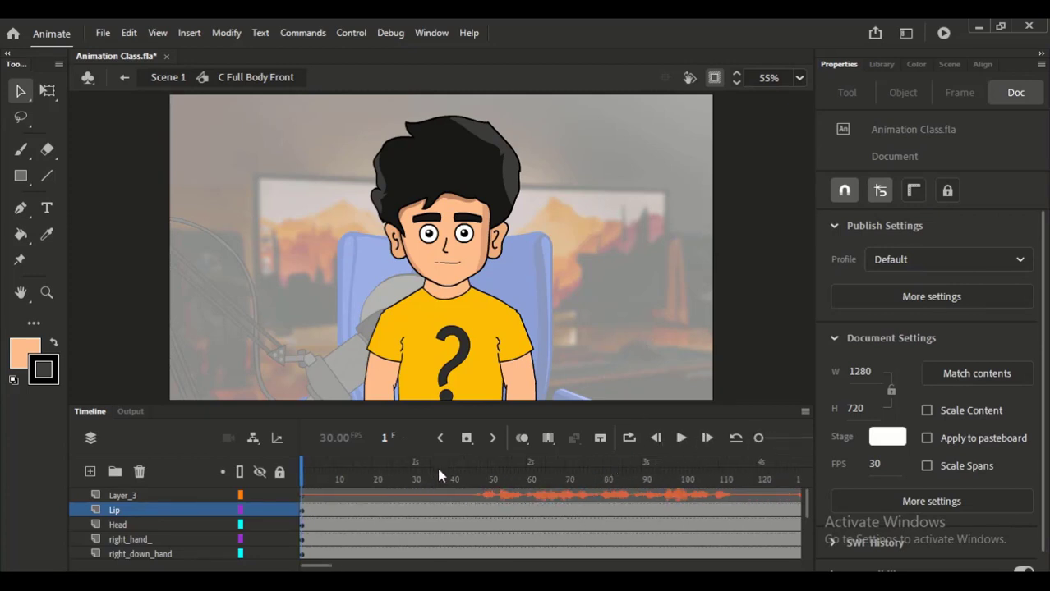
left_click(480, 480)
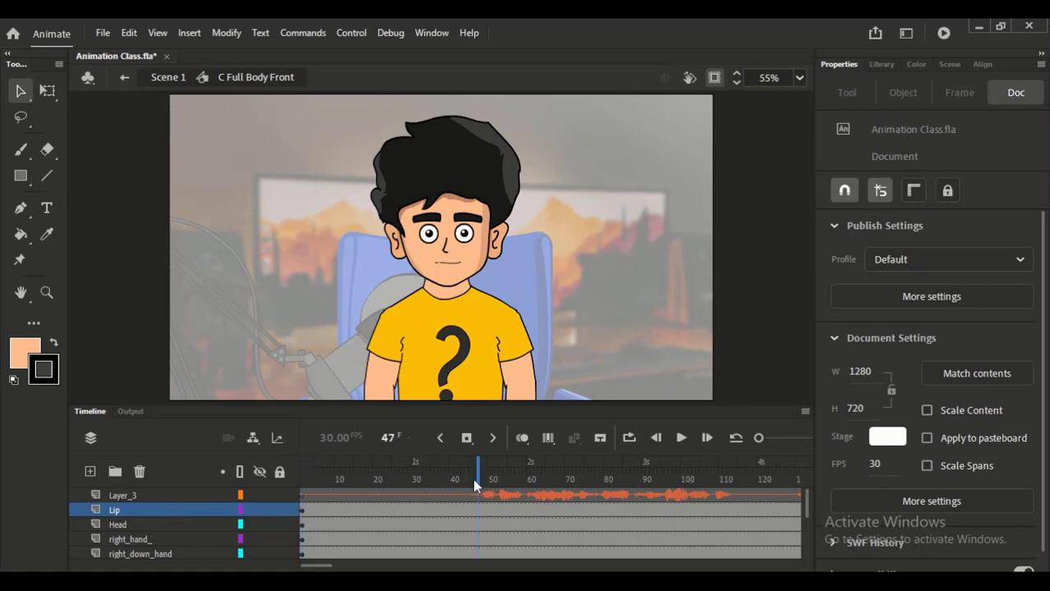
double_click(450, 270)
left_click_drag(418, 192, 499, 304)
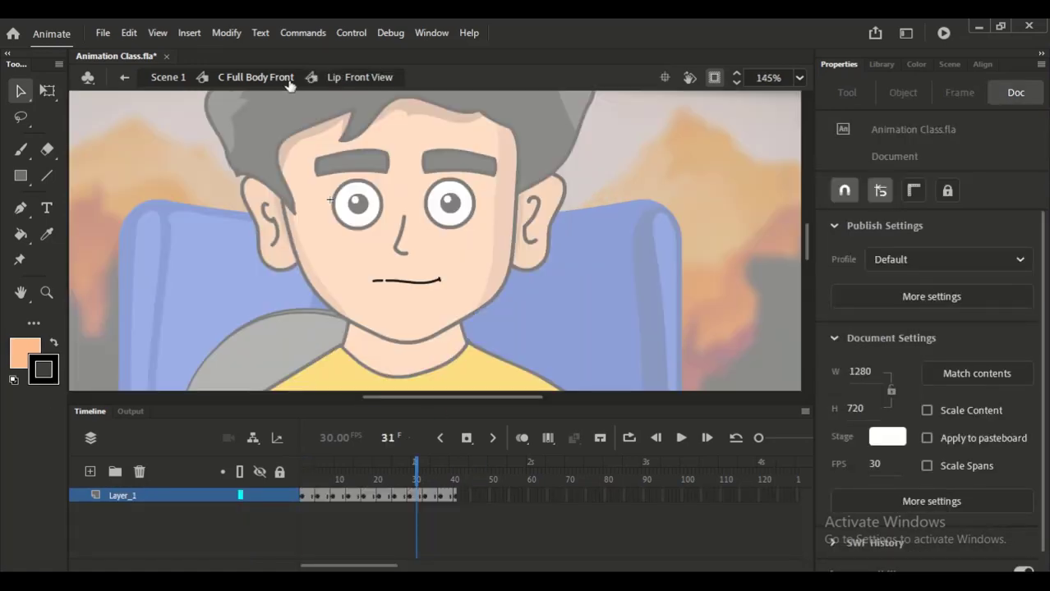
left_click(288, 81)
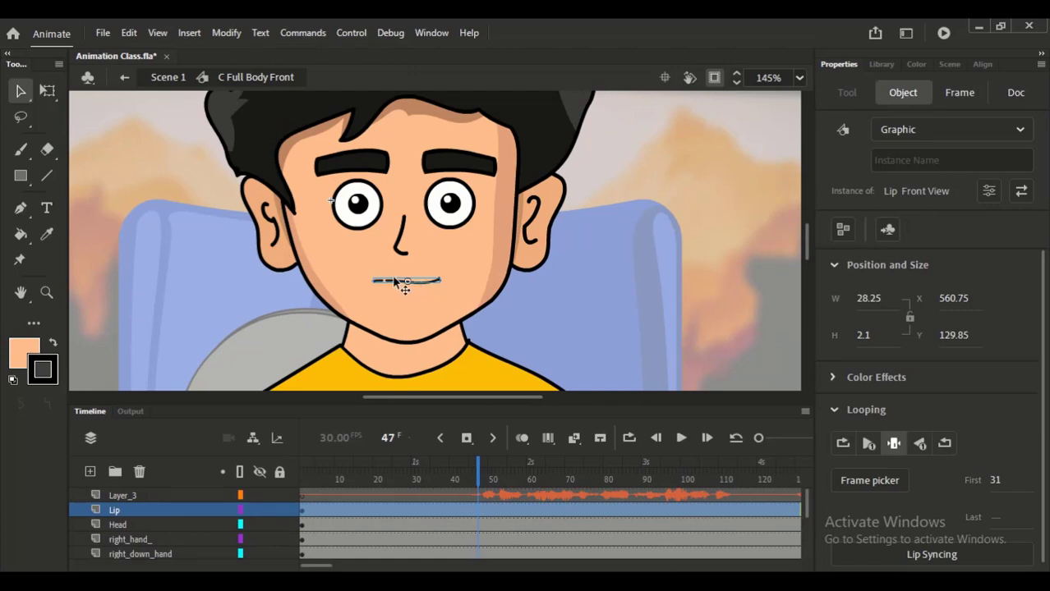
double_click(396, 281)
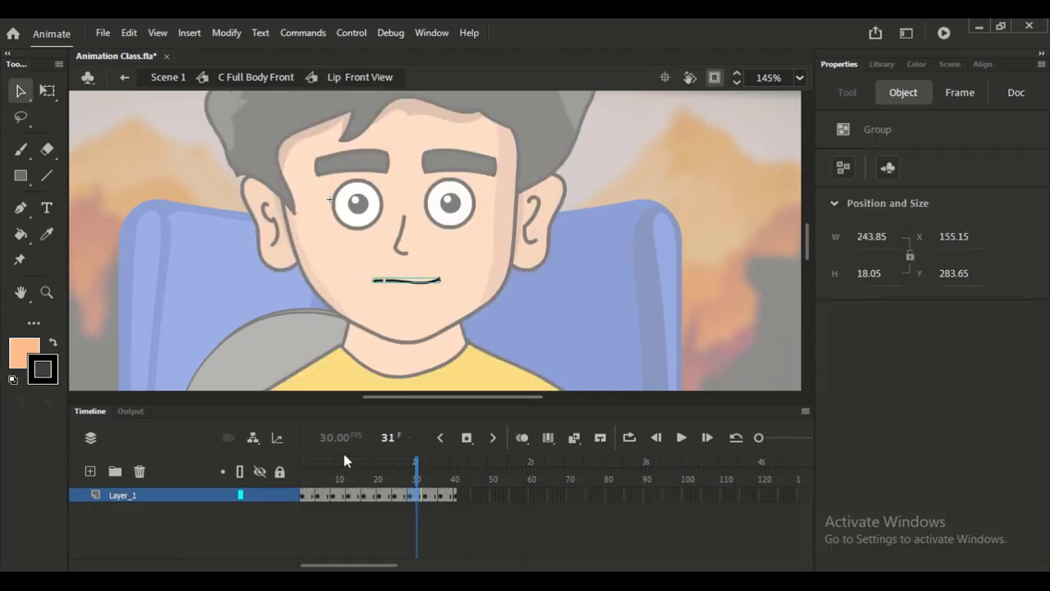
- Review the mouth shapes stored across the keyframes of the Lip Front View symbol's Layer_1
left_click(302, 475)
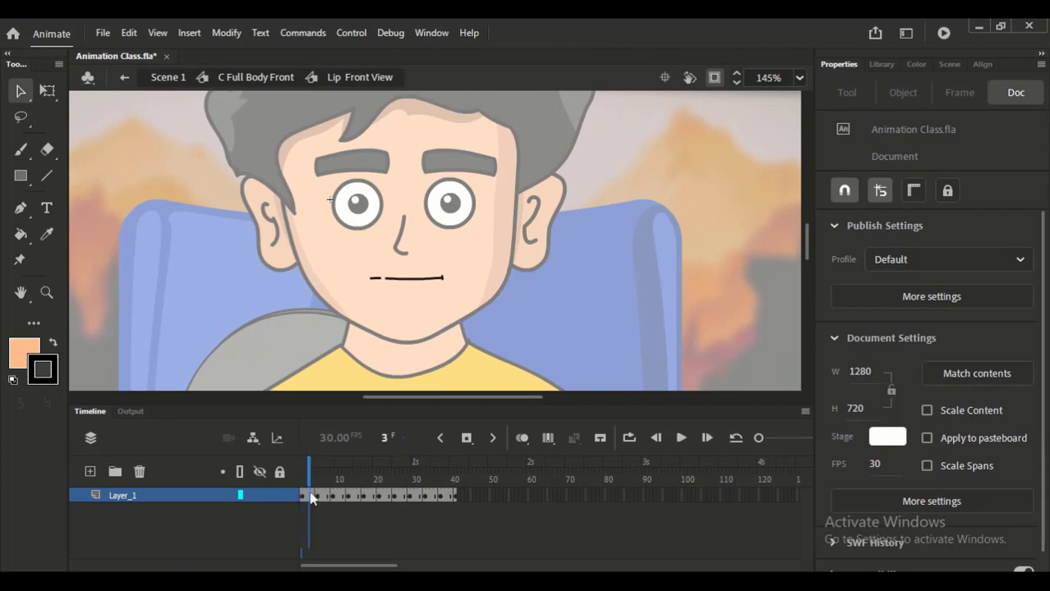
left_click(324, 496)
left_click_drag(341, 501, 447, 499)
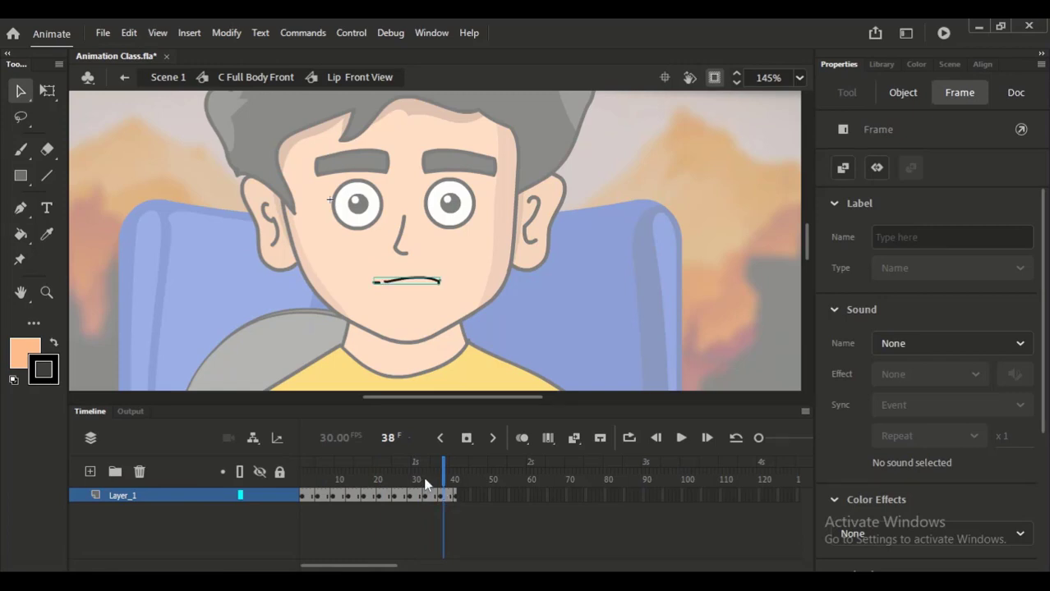
left_click(309, 480)
mouse_move(308, 480)
left_mouse_down()
mouse_move(386, 480)
mouse_move(427, 464)
mouse_move(305, 464)
left_mouse_up()
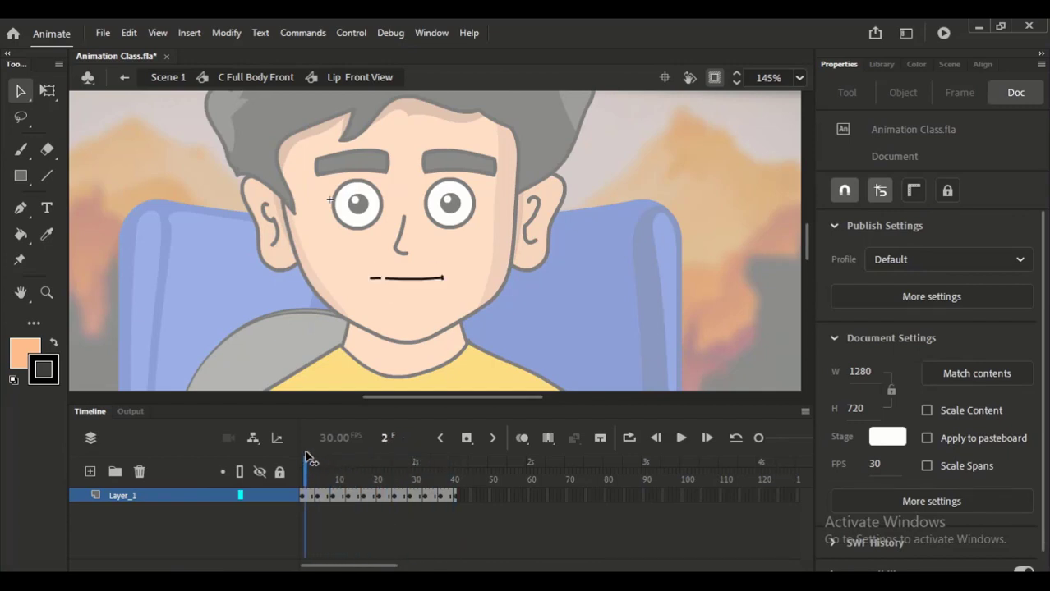
- Return to C Full Body Front, reopen the mouth's Lip Front View symbol, and go back to its first frame
left_click_drag(766, 437, 781, 438)
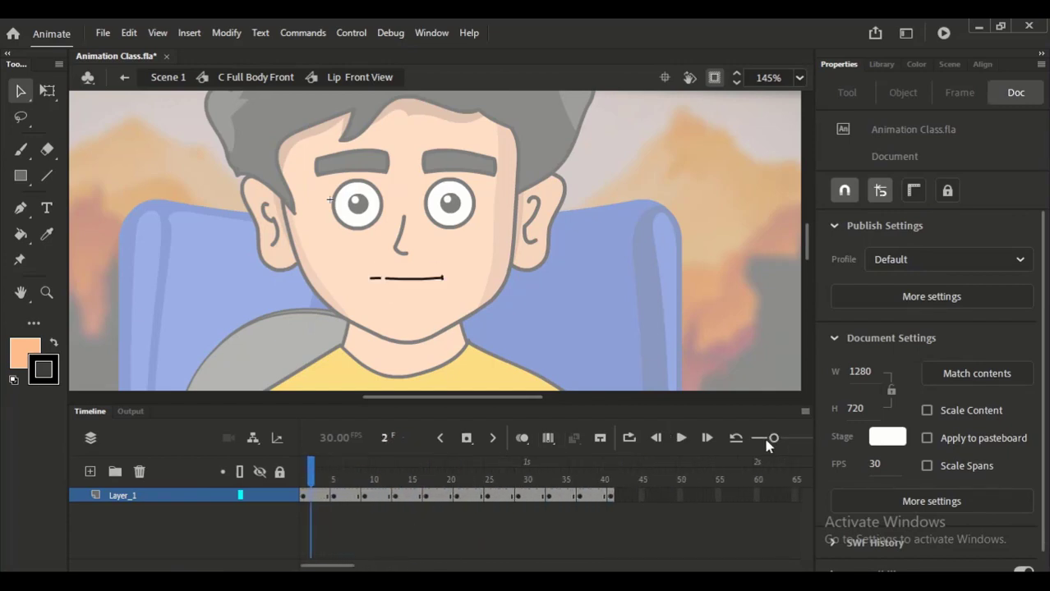
left_click(256, 77)
double_click(414, 283)
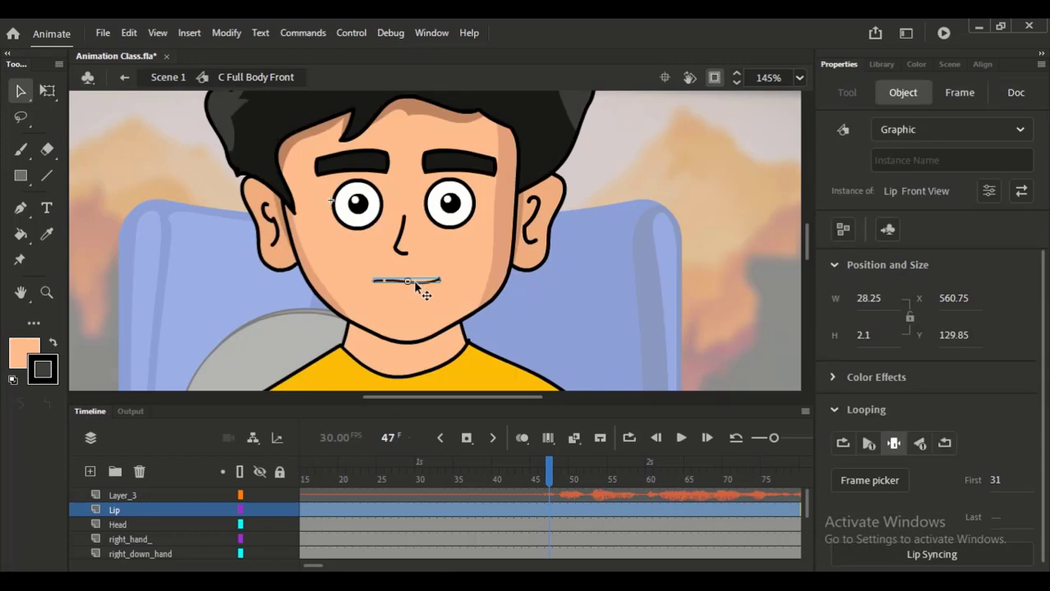
left_click(333, 495)
left_click(388, 497)
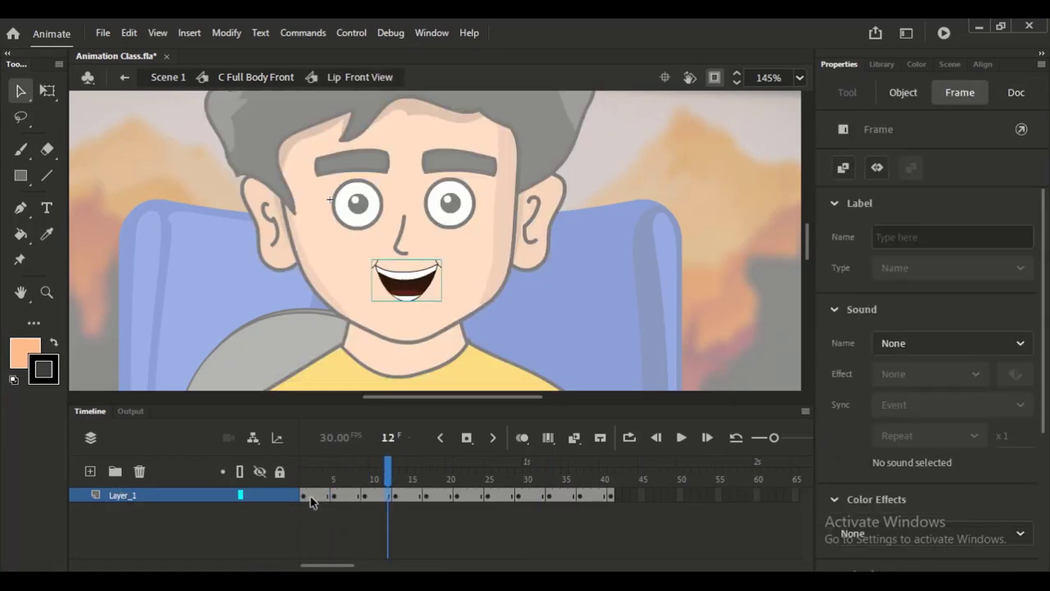
left_click_drag(307, 498, 300, 466)
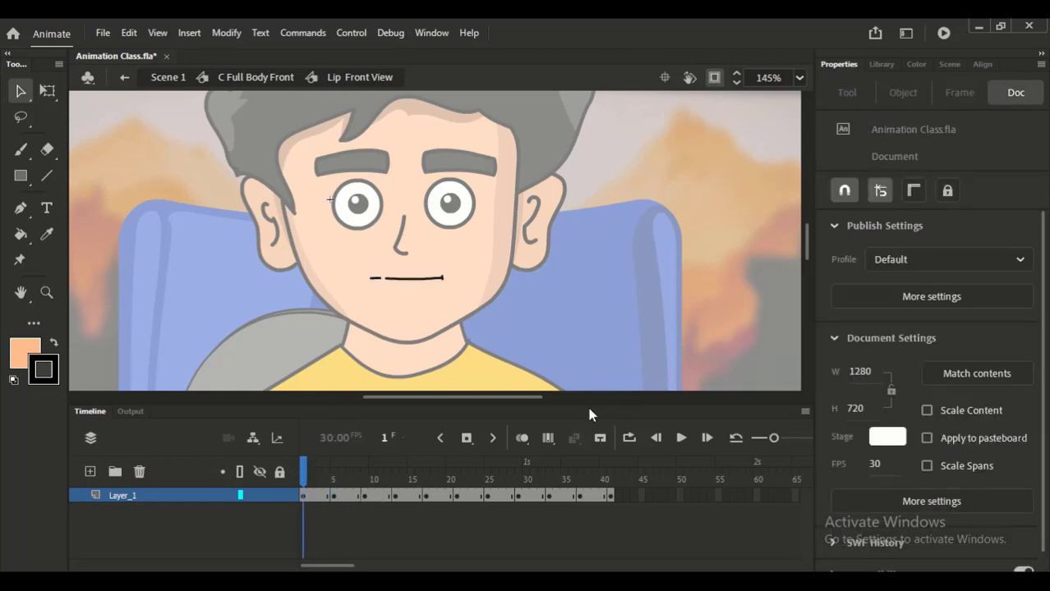
- Play Lip Front View in a loop spanning frames 1 to 41, stop playback, and turn looping off
left_click(629, 438)
left_click_drag(327, 461, 608, 474)
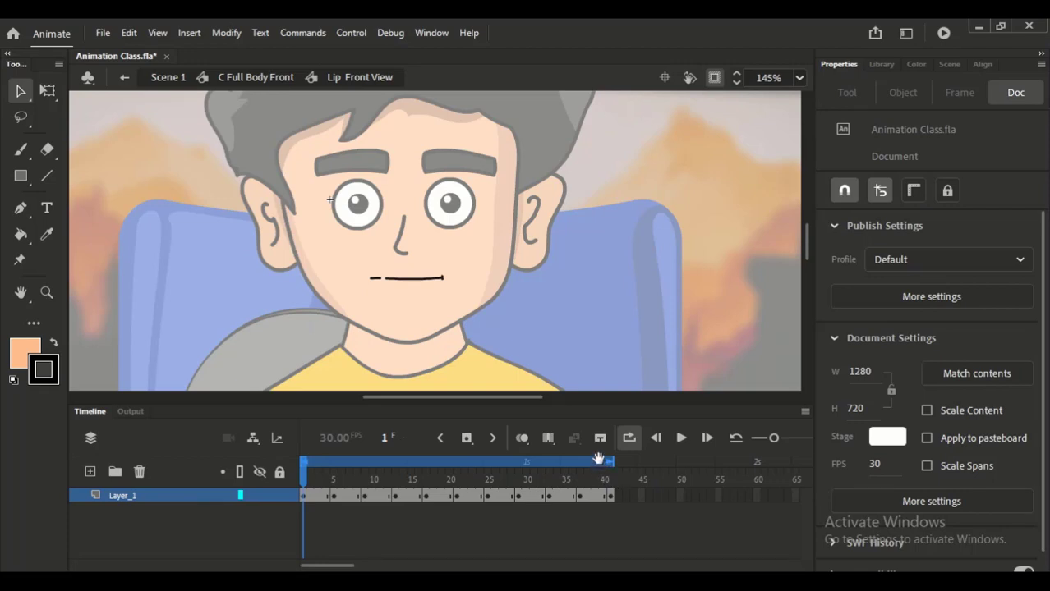
key("Return")
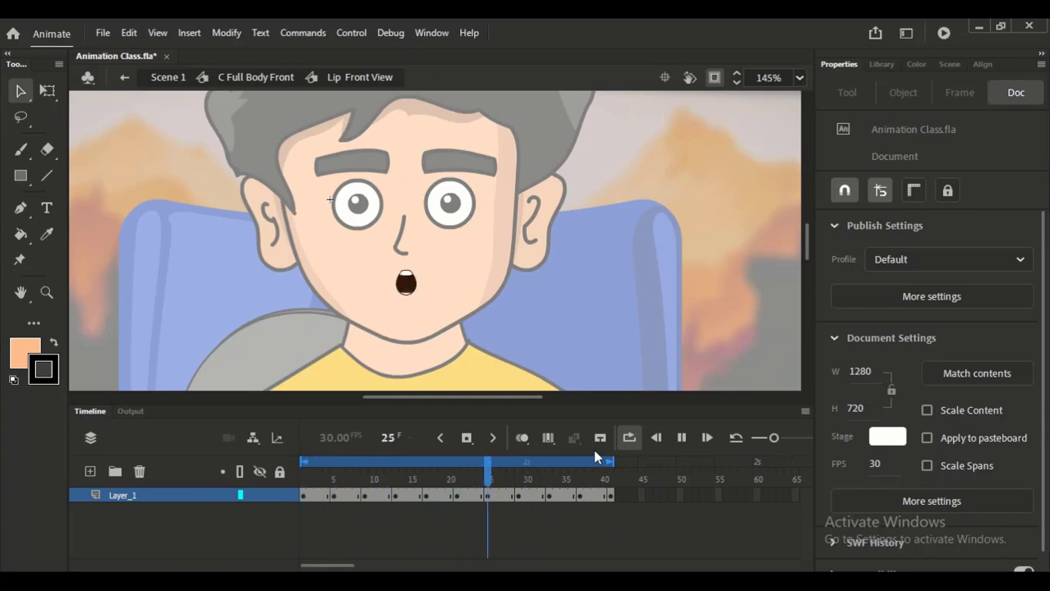
key("Return")
left_click(628, 440)
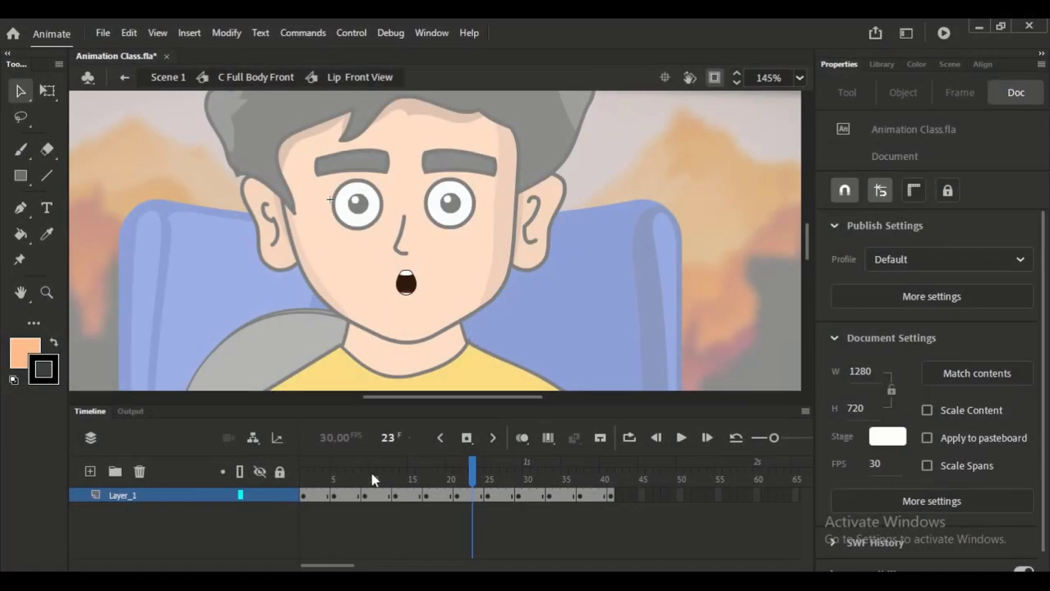
- Scrub the early mouth shapes of Lip Front View and check how the first shape is held through frame 4
left_click(313, 496)
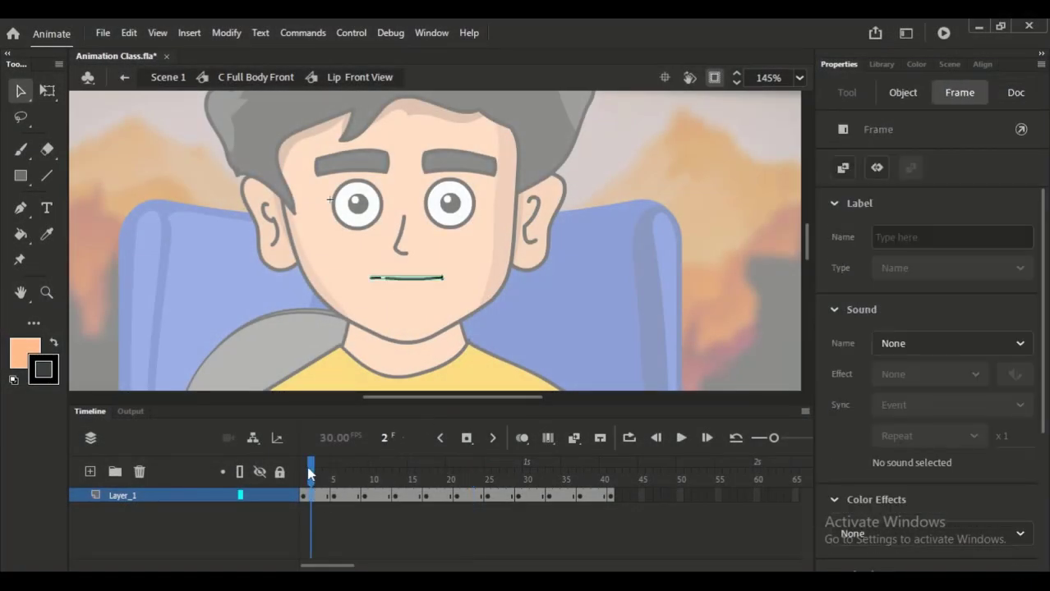
left_click_drag(311, 469, 434, 457)
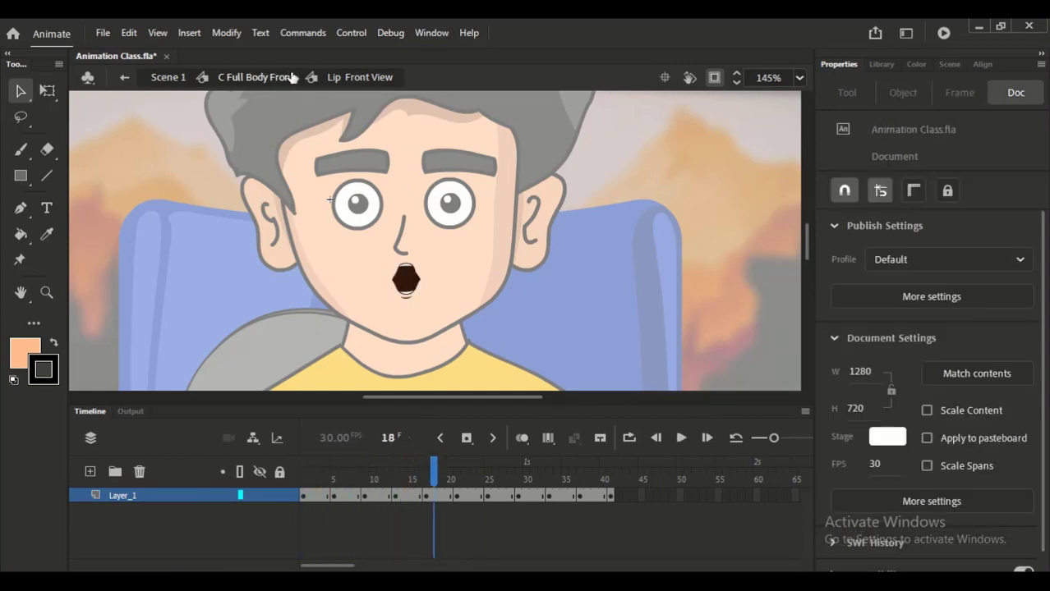
left_click(309, 496)
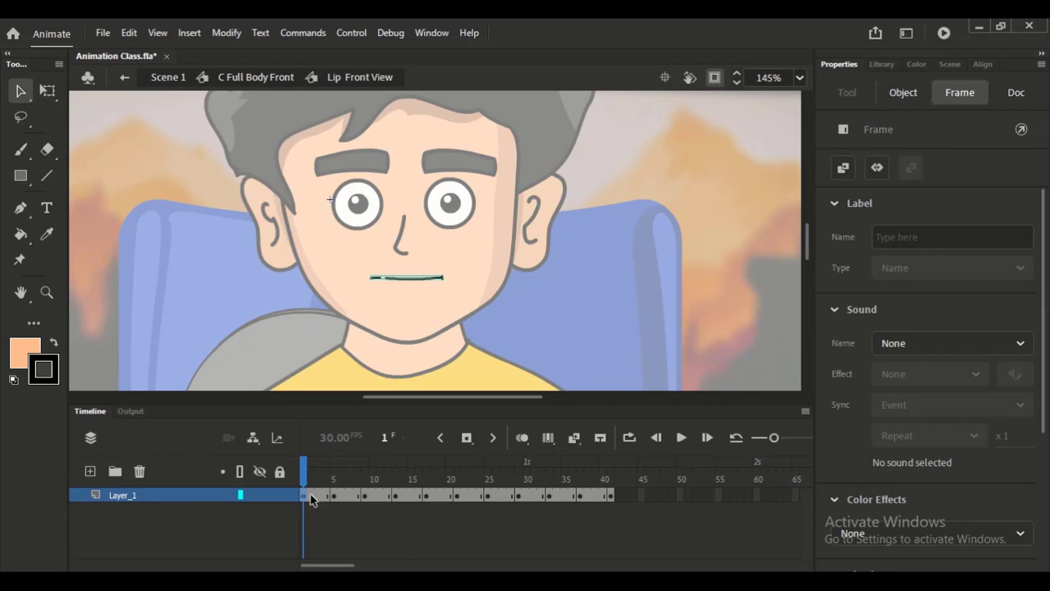
left_click(308, 497)
left_click(318, 498)
left_click(327, 497)
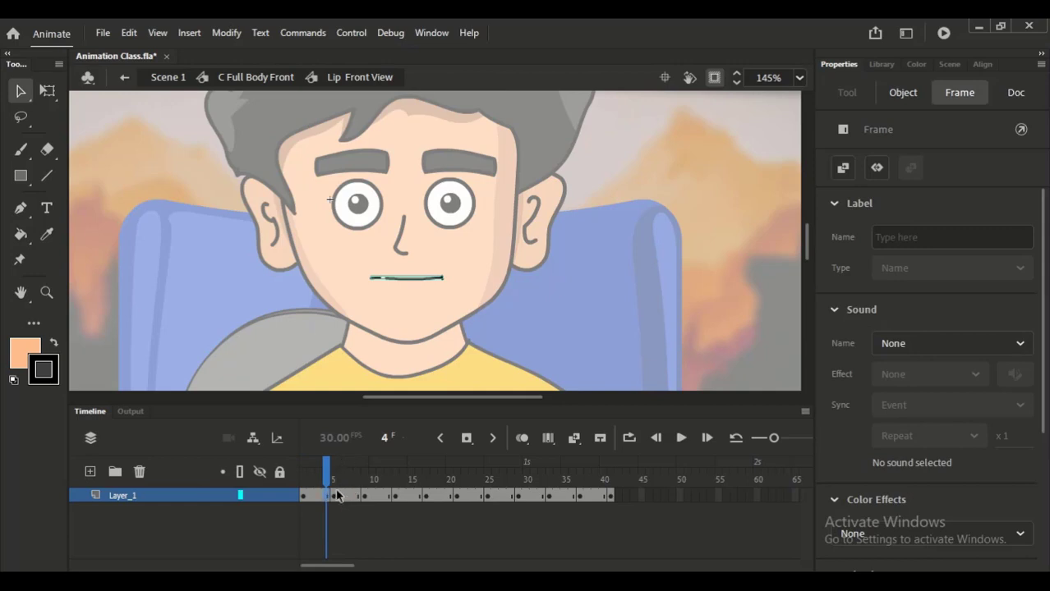
left_click(327, 478)
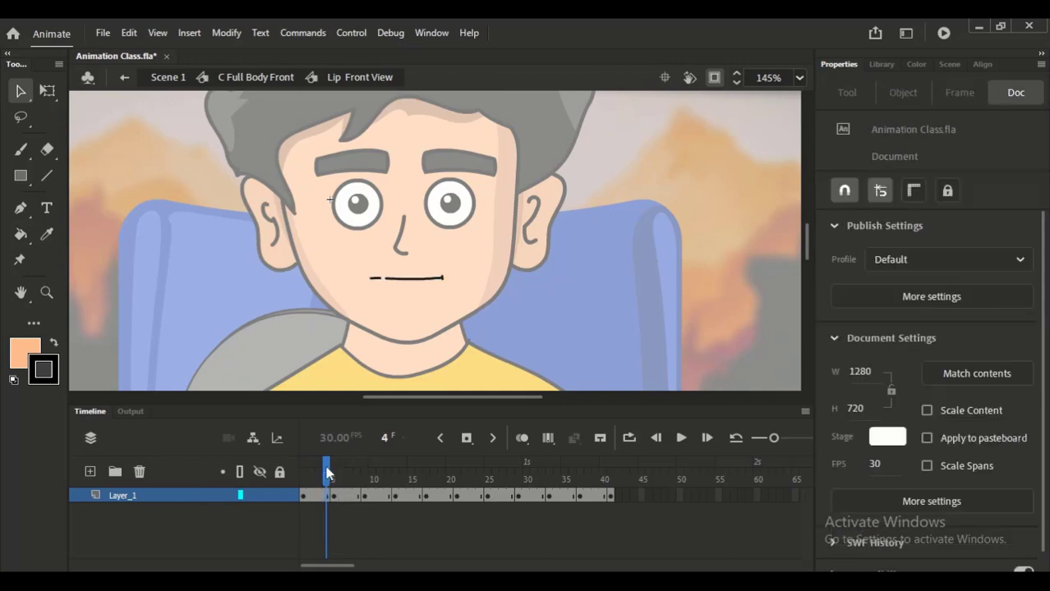
- Examine each mouth shape on Layer_1 in turn, from the keyframe at frame 5 to the last one at frame 41
left_click(336, 481)
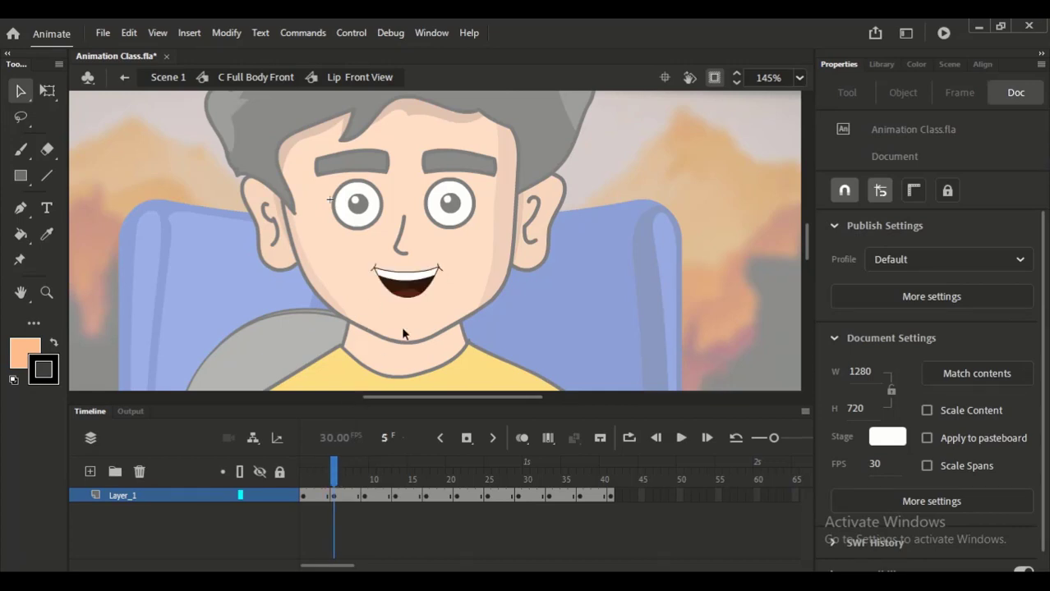
left_click(371, 480)
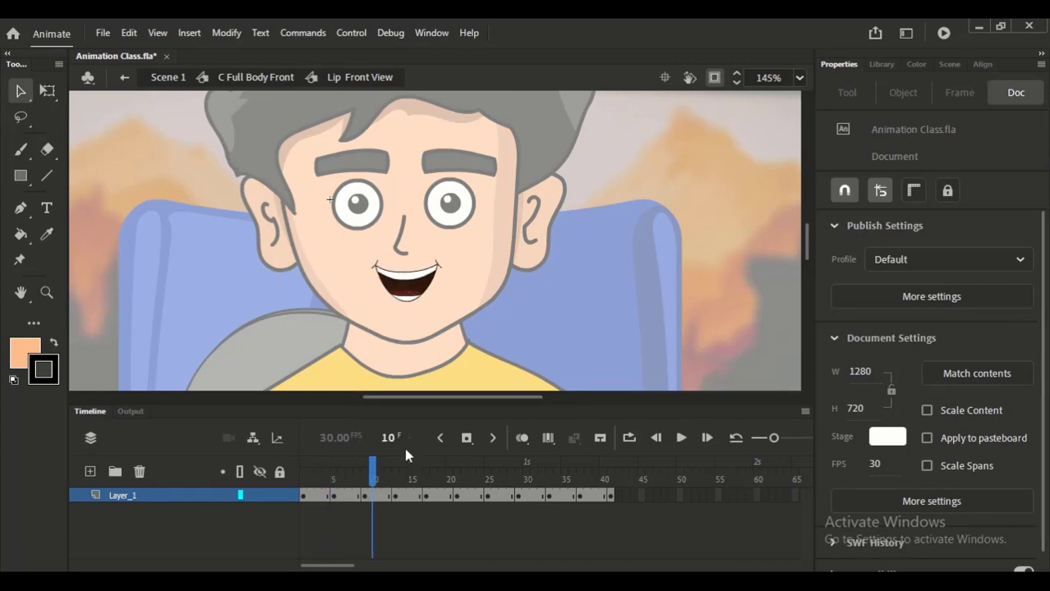
left_click(402, 484)
left_click(425, 485)
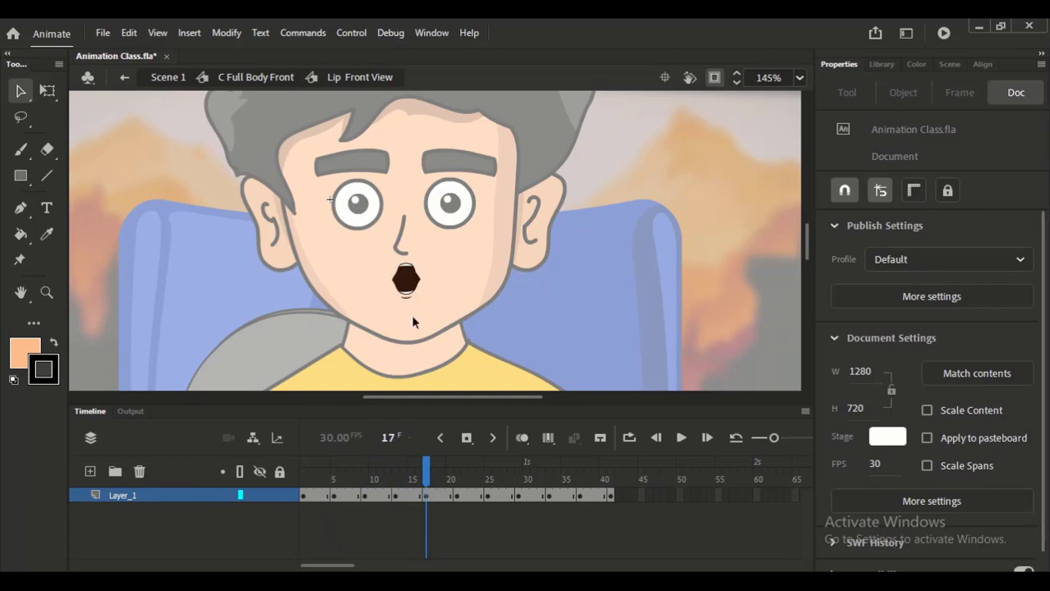
left_click(464, 480)
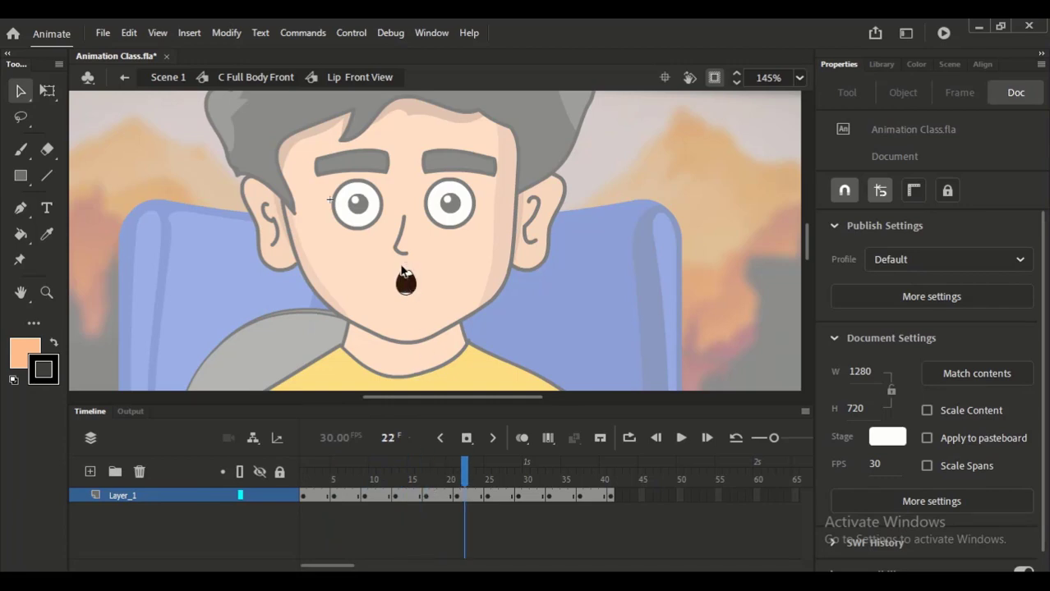
left_click(495, 472)
left_click(521, 464)
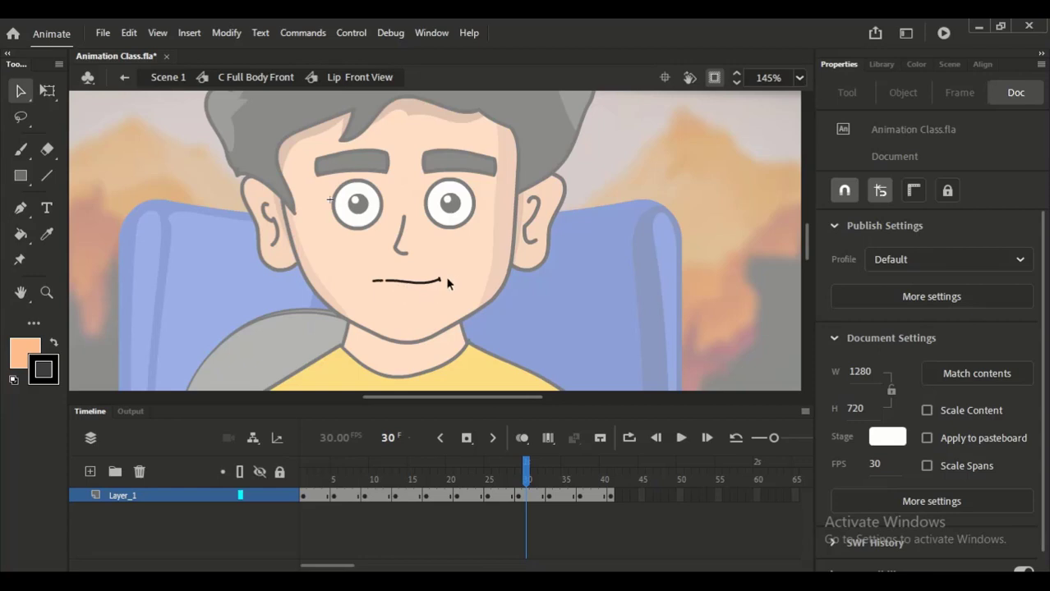
left_click(556, 476)
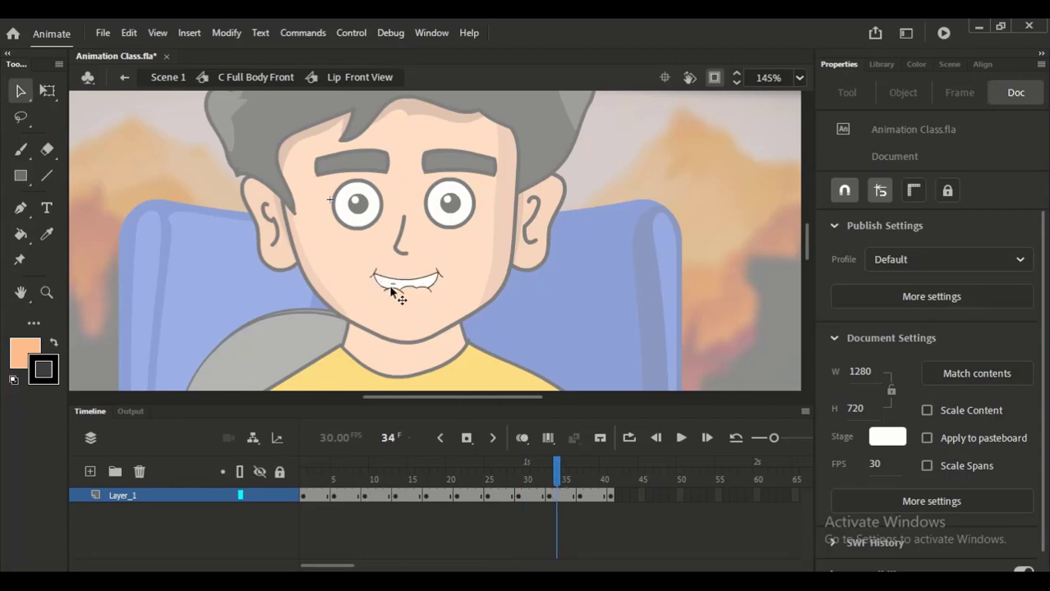
left_click(580, 478)
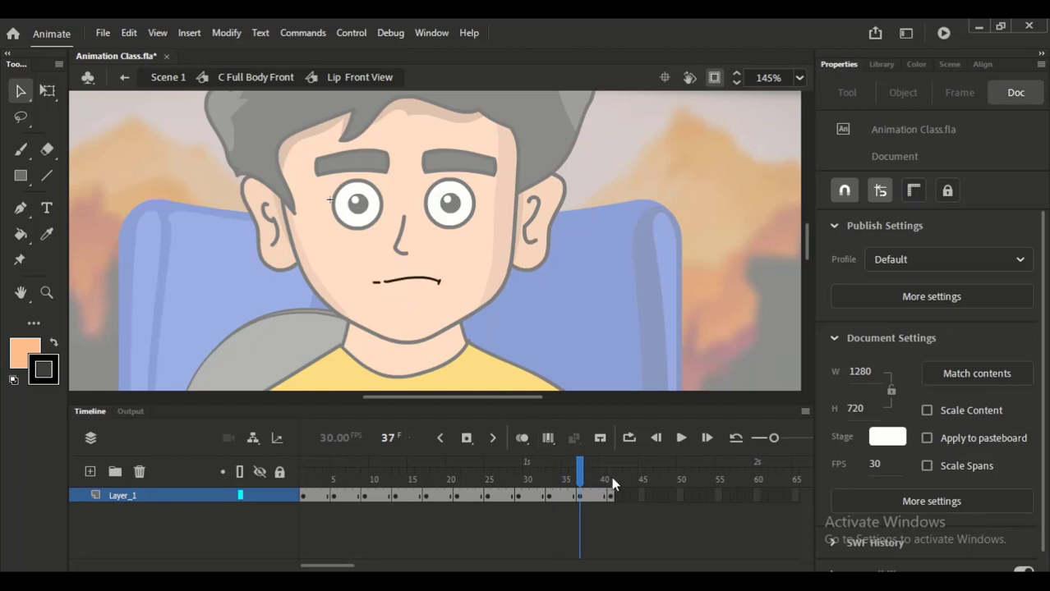
left_click(611, 478)
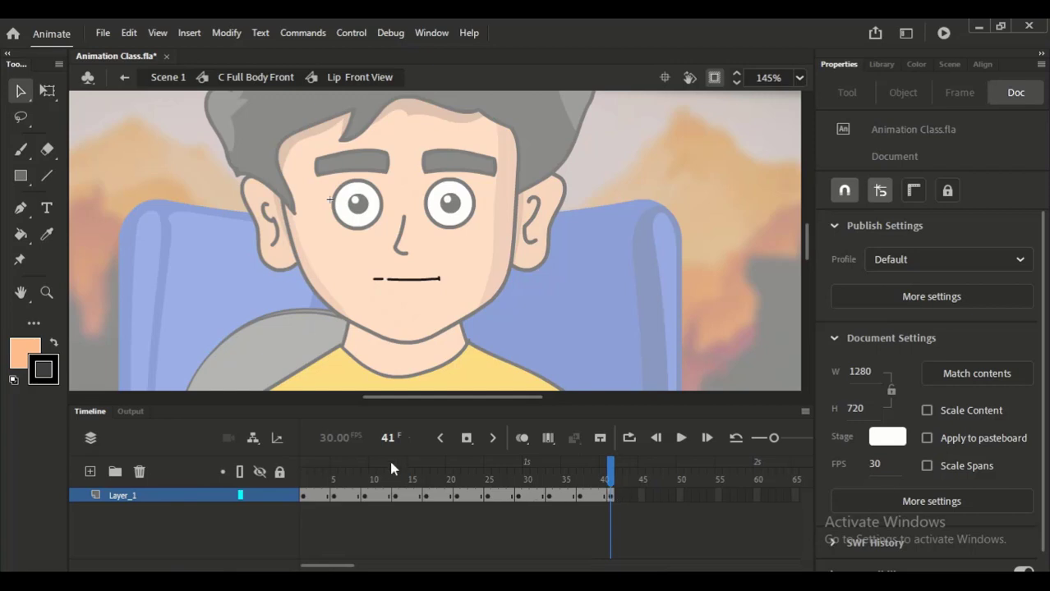
- Scrub through the mouth shapes from frame 3 to frame 34 again and return to frame 1
left_click(319, 468)
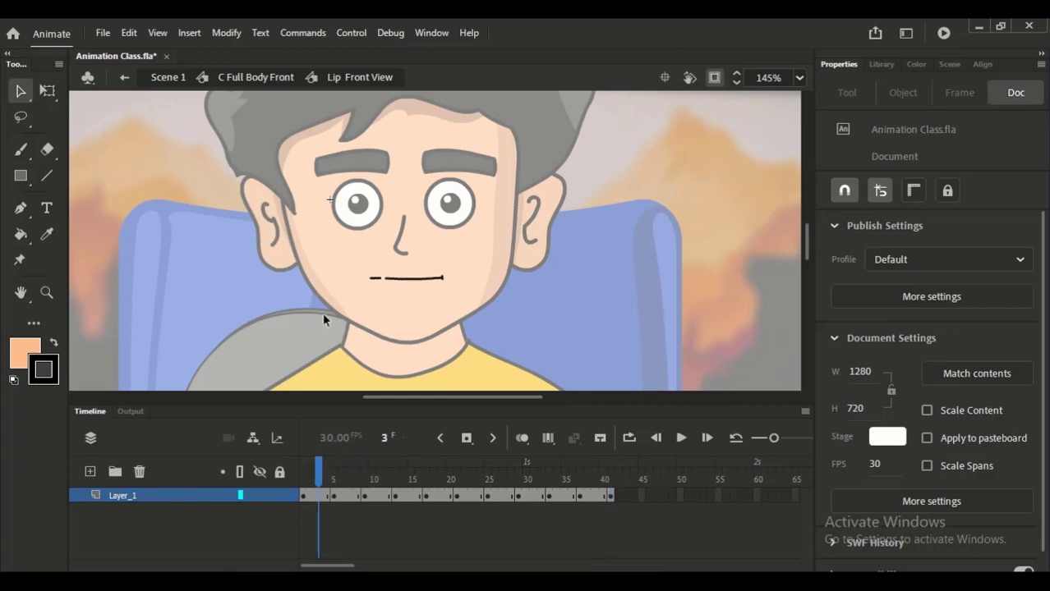
left_click_drag(319, 473, 557, 485)
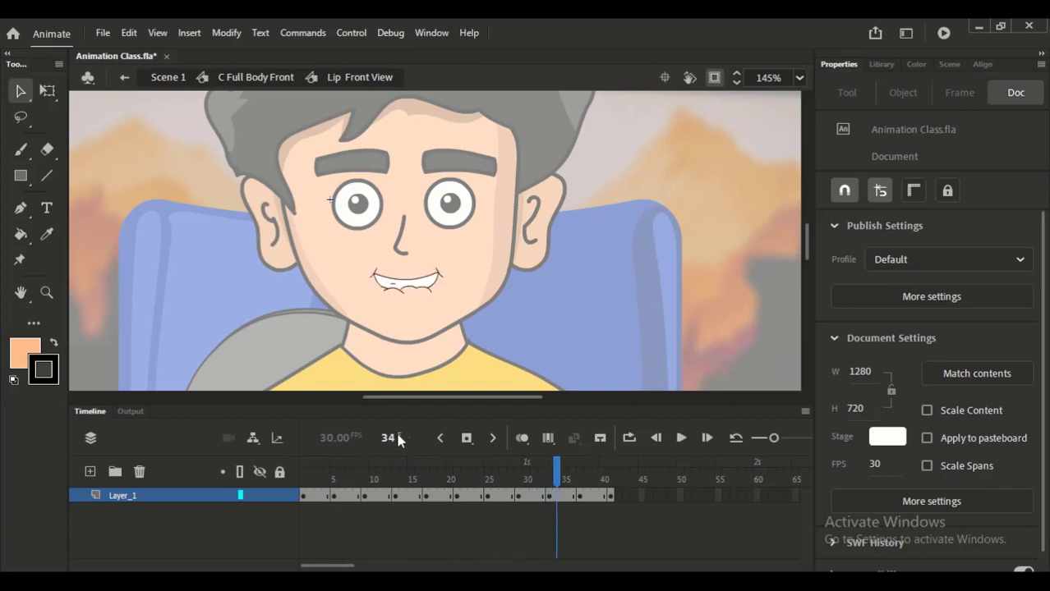
left_click(351, 474)
left_click_drag(352, 474, 304, 476)
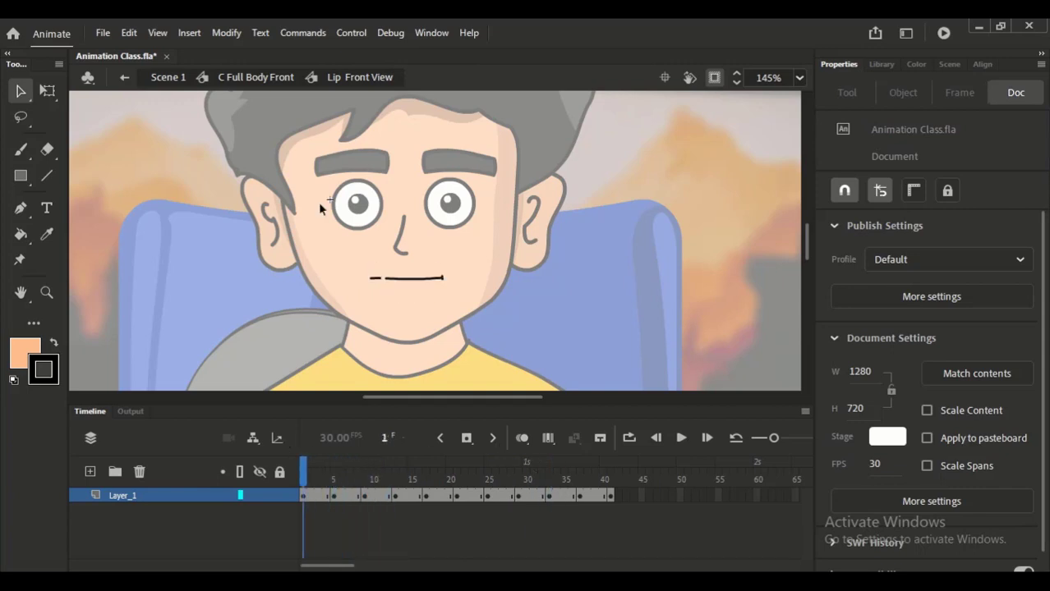
- Exit to C Full Body Front, select frame 46 on the Lip layer where the voice begins, and frame the character's face closely
double_click(401, 302)
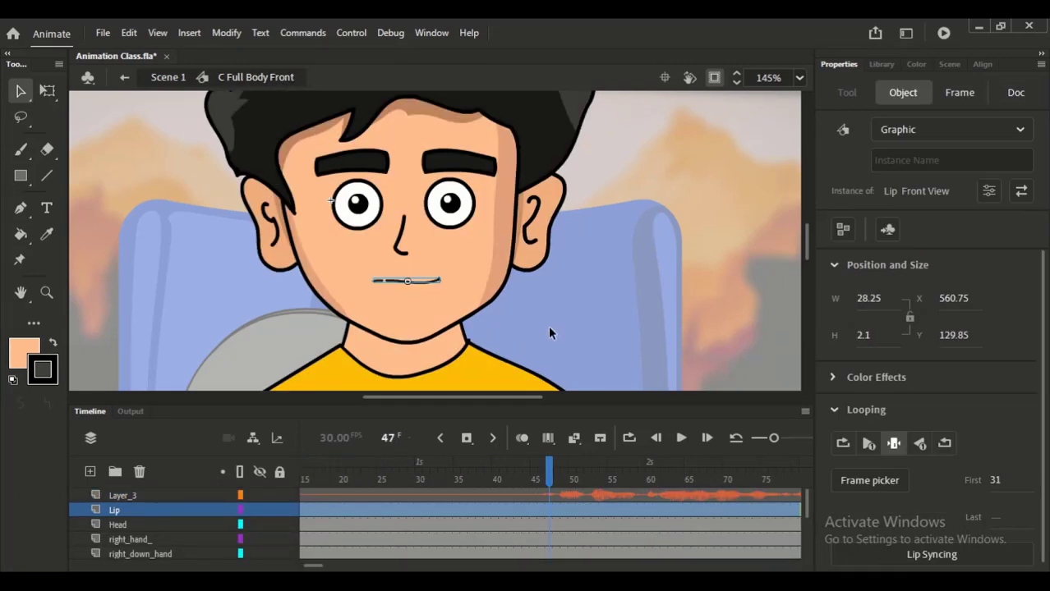
left_click(530, 296)
key("ctrl+minus")
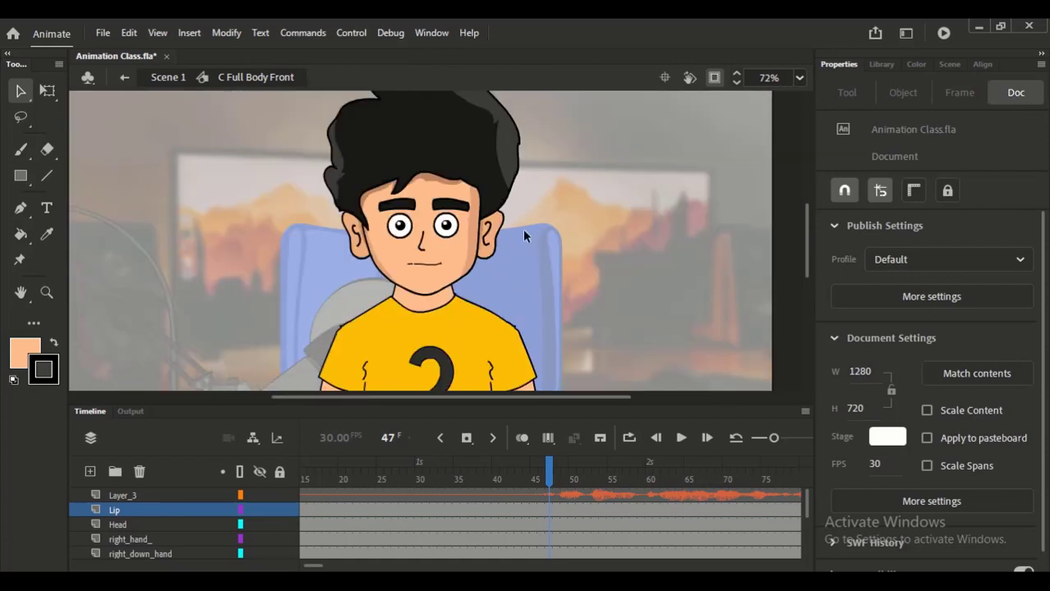
left_click_drag(514, 246, 514, 286)
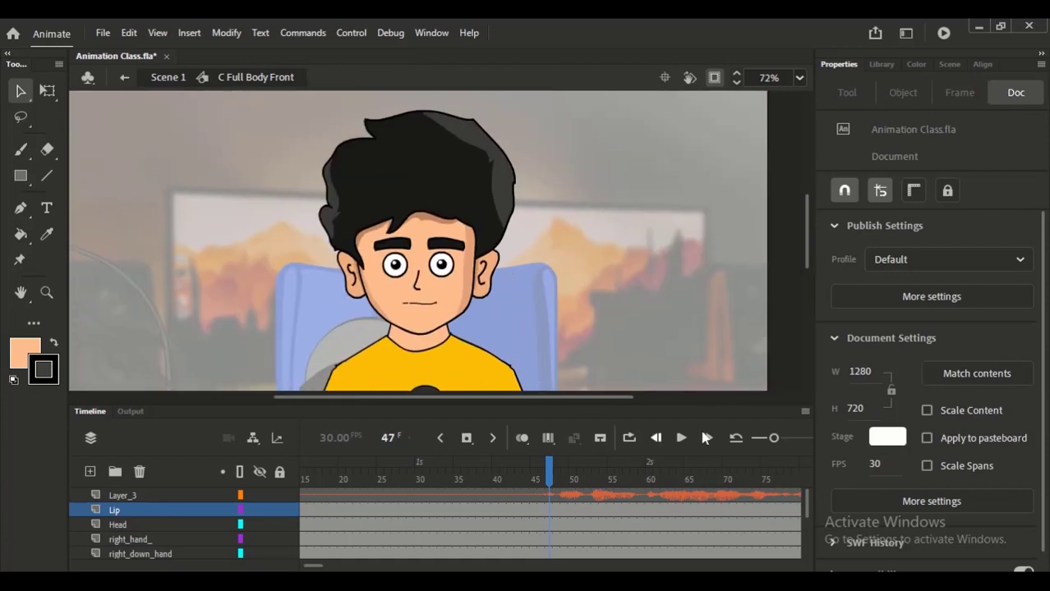
left_click(758, 438)
left_click(396, 483)
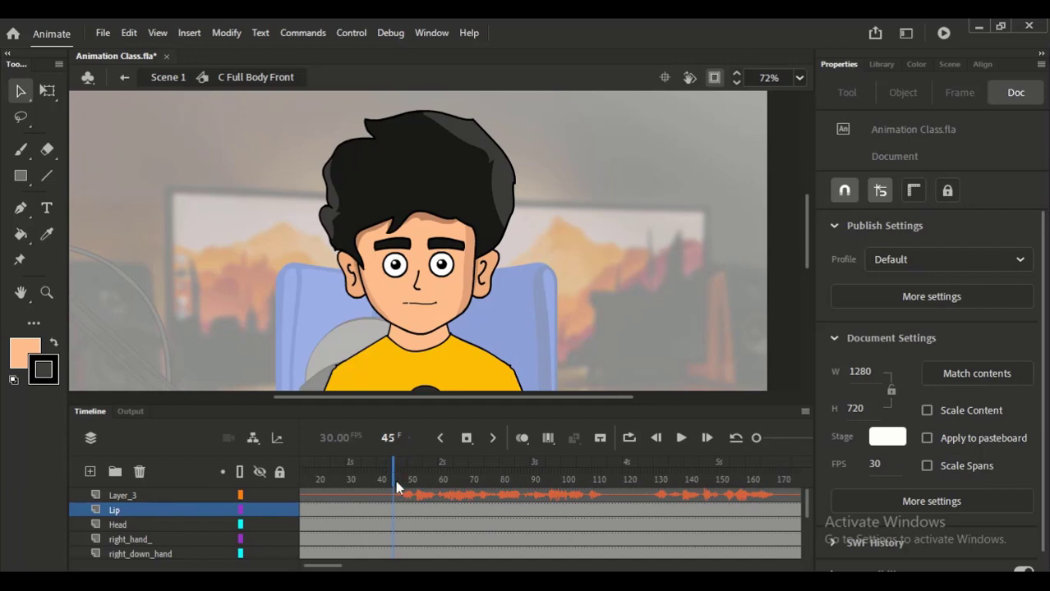
left_click(397, 514)
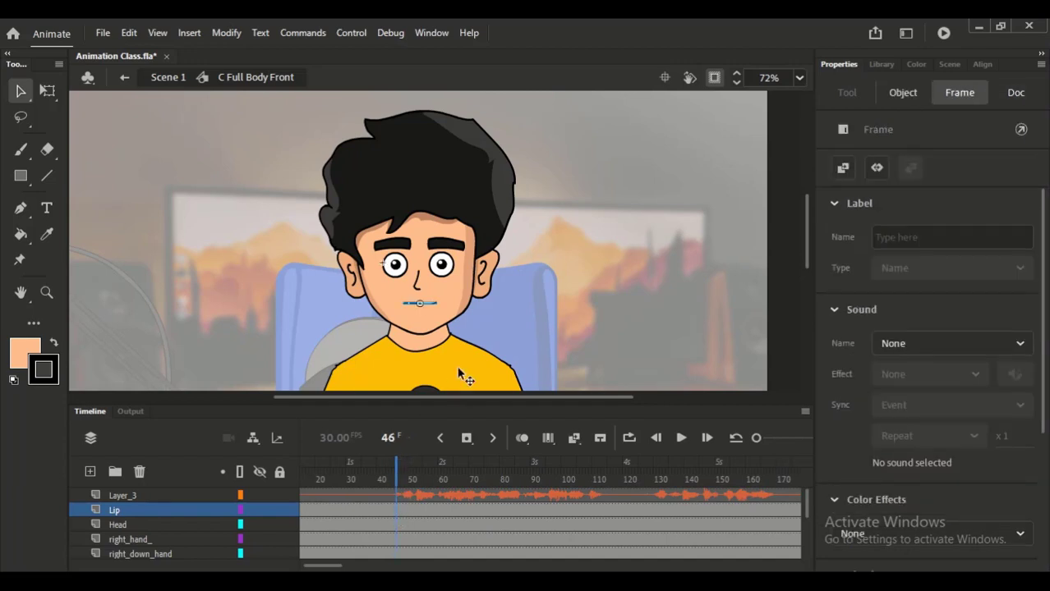
left_click_drag(373, 192, 475, 374)
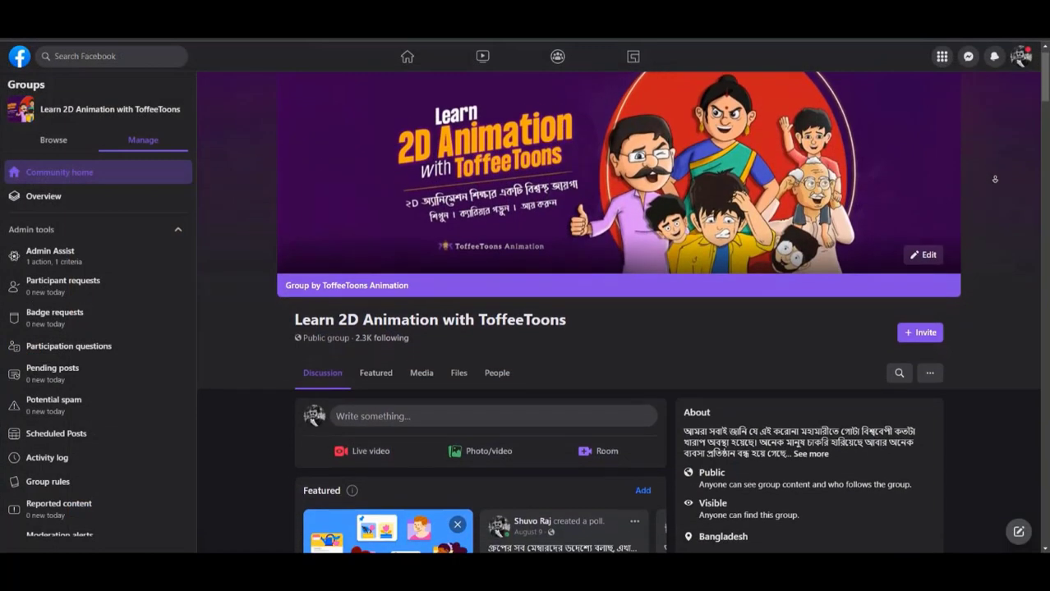
- Switch to Facebook and browse the posts in the Learn 2D Animation with ToffeeToons group
scroll(996, 198, "down", 2)
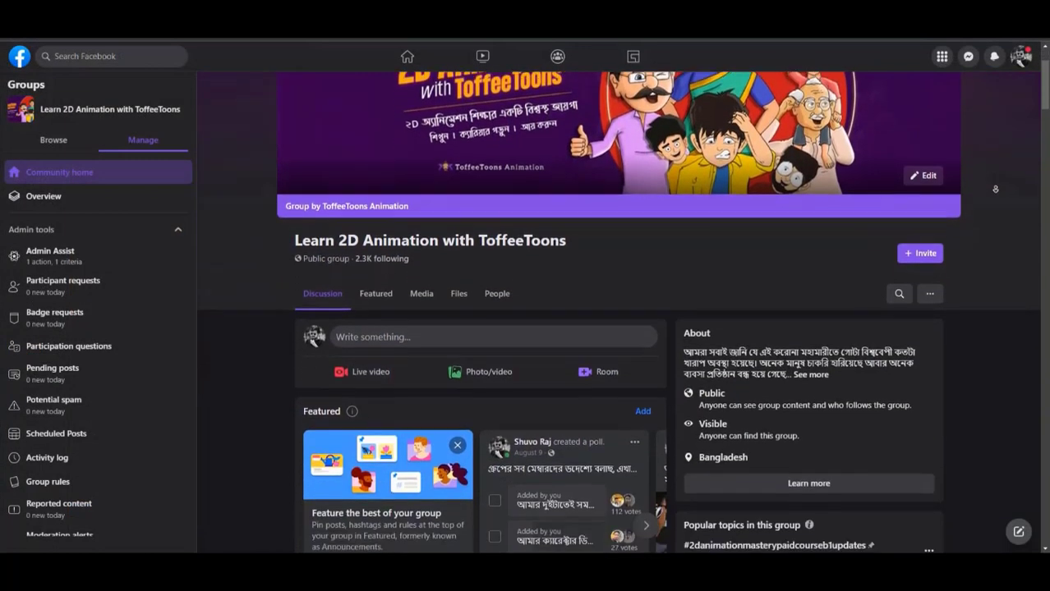
scroll(997, 198, "down", 10)
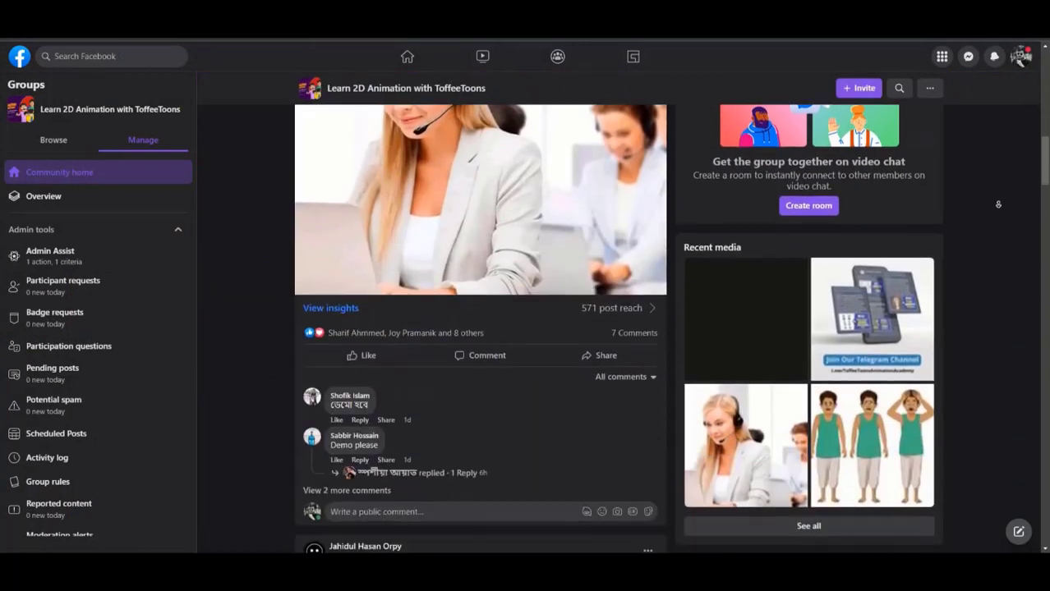
scroll(998, 205, "down", 10)
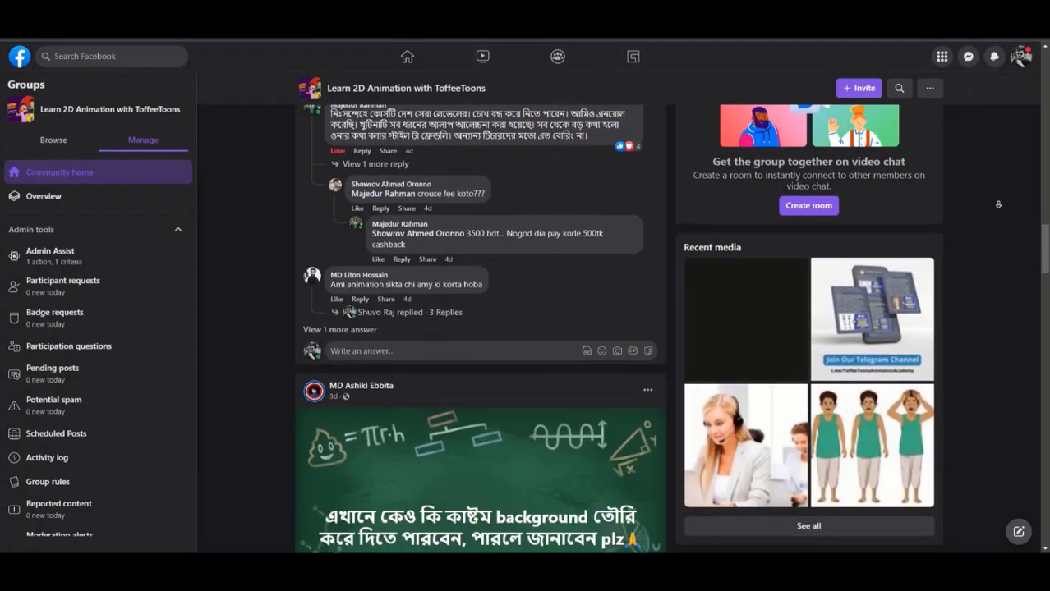
scroll(998, 204, "down", 10)
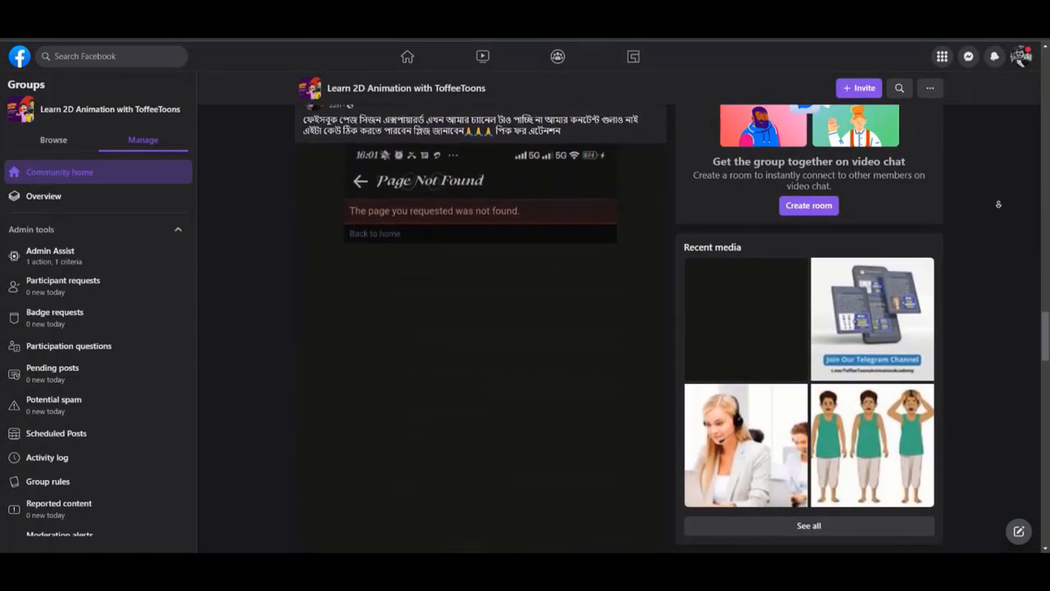
scroll(998, 205, "down", 10)
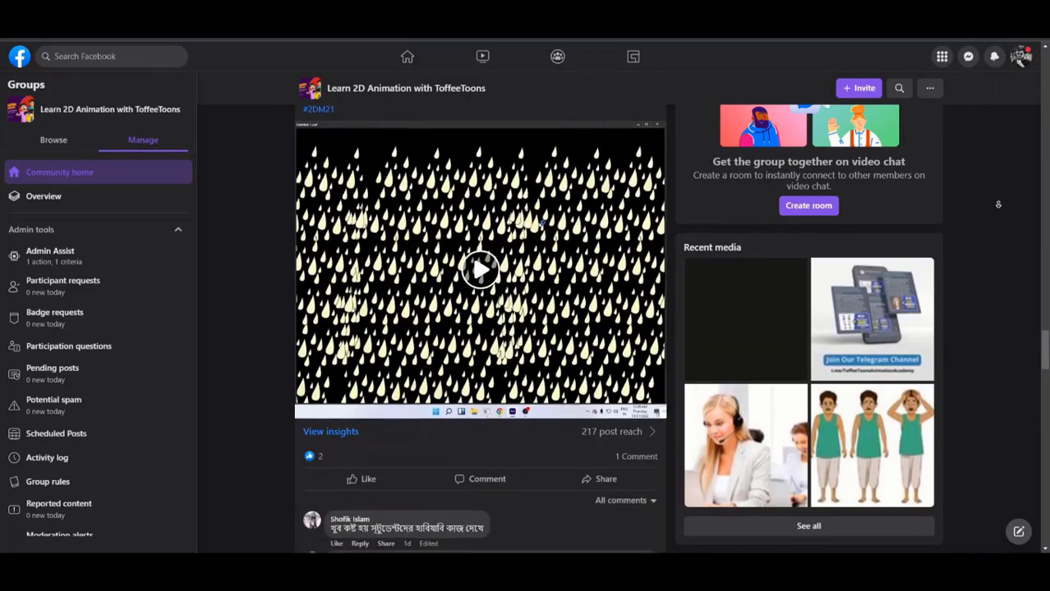
scroll(998, 205, "down", 10)
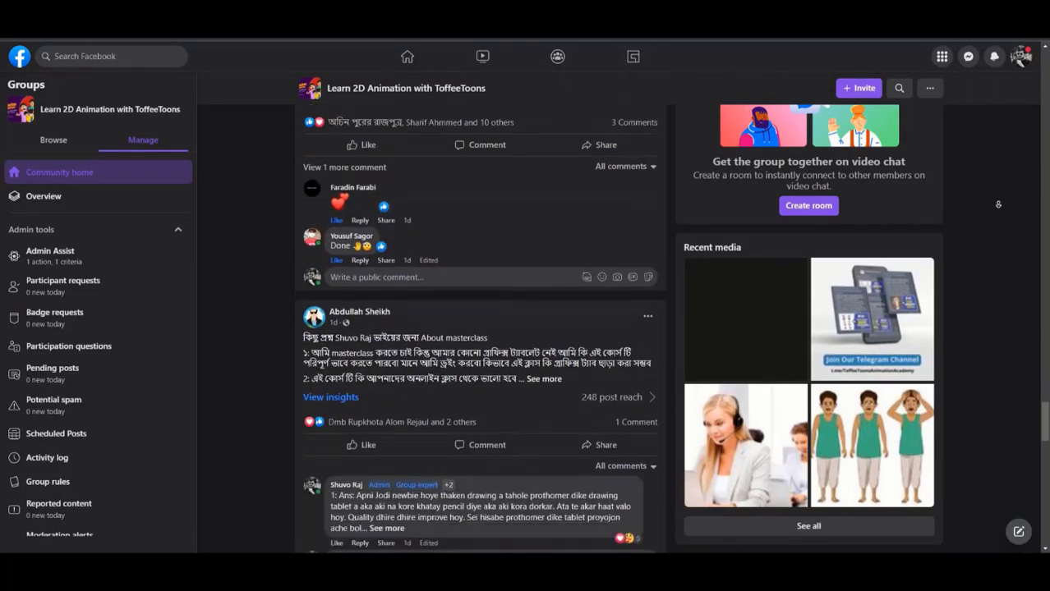
- Browse more posts in the Learn 2D Animation with ToffeeToons group and on the ToffeeToons Animation page
scroll(998, 204, "down", 10)
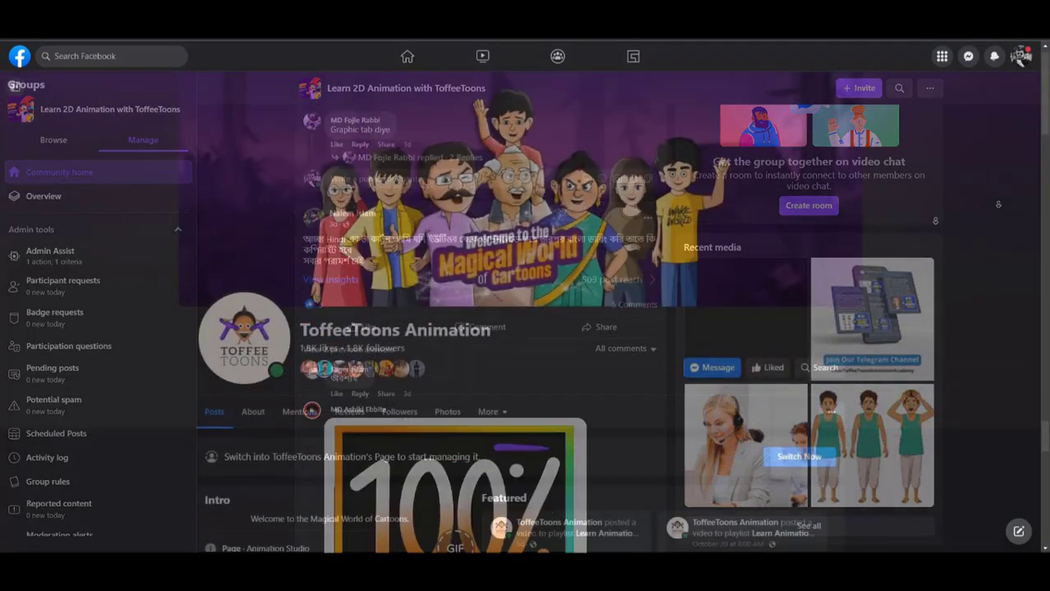
scroll(937, 238, "down", 5)
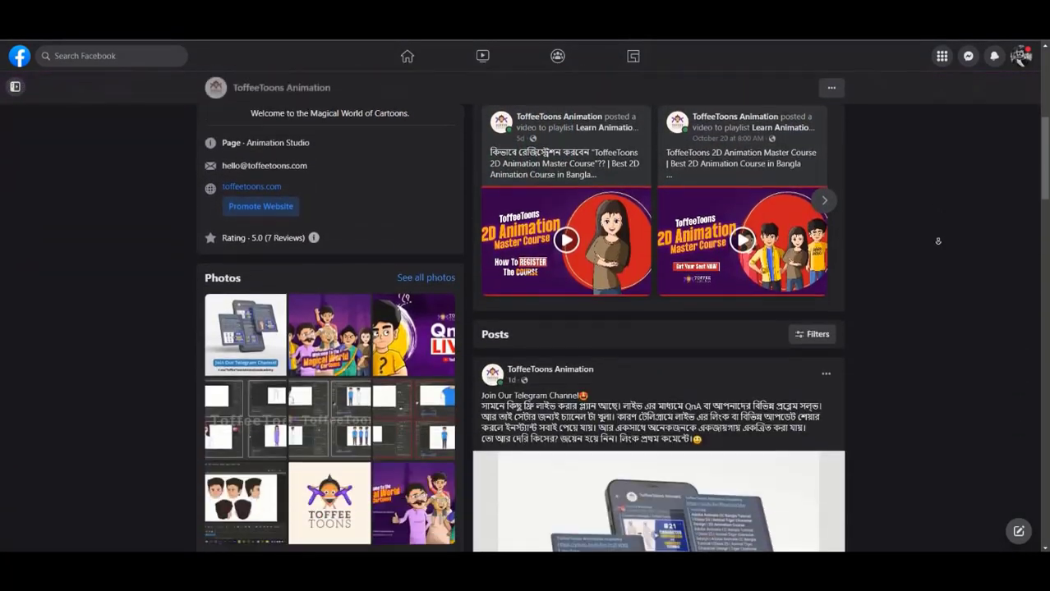
scroll(937, 240, "down", 10)
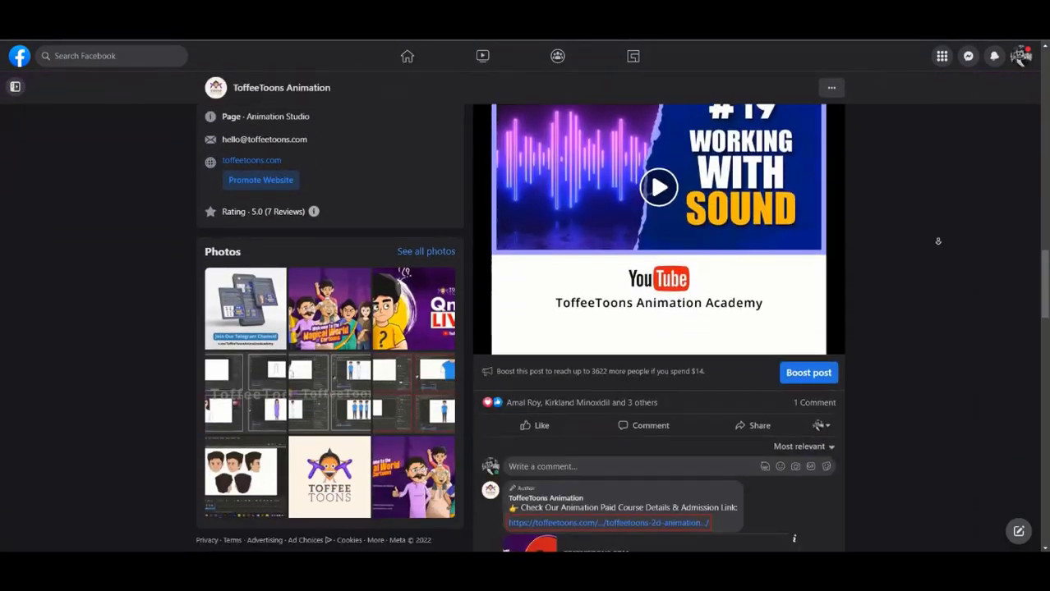
scroll(937, 241, "down", 15)
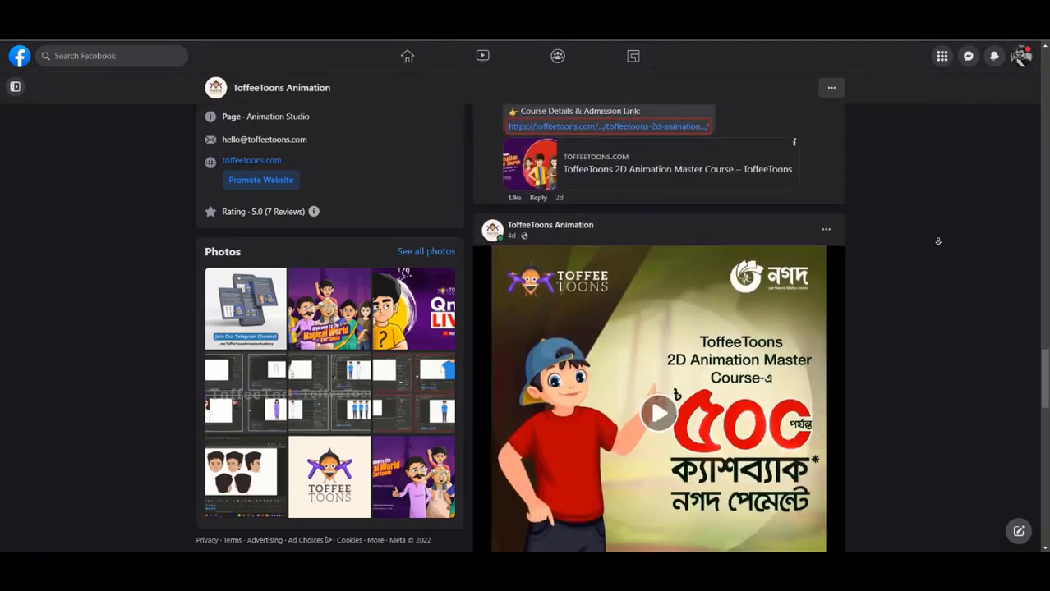
scroll(937, 241, "down", 15)
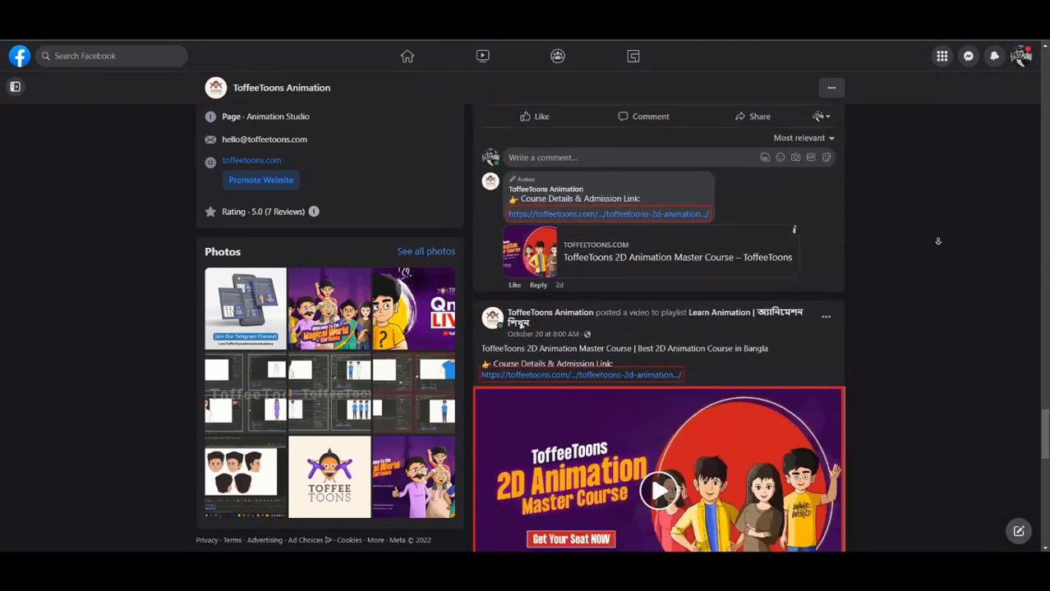
scroll(937, 241, "down", 15)
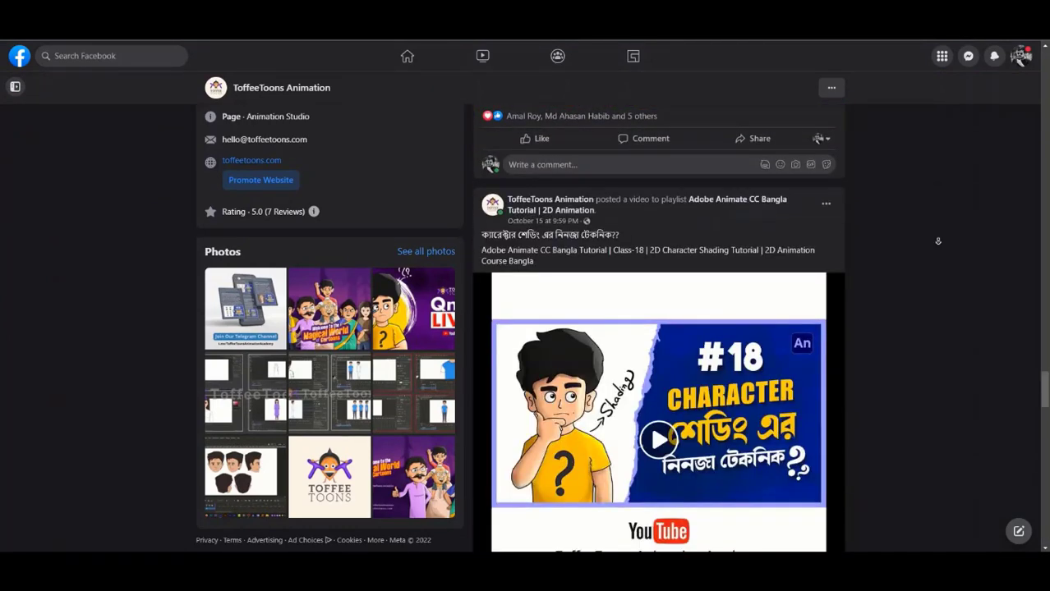
scroll(937, 241, "down", 15)
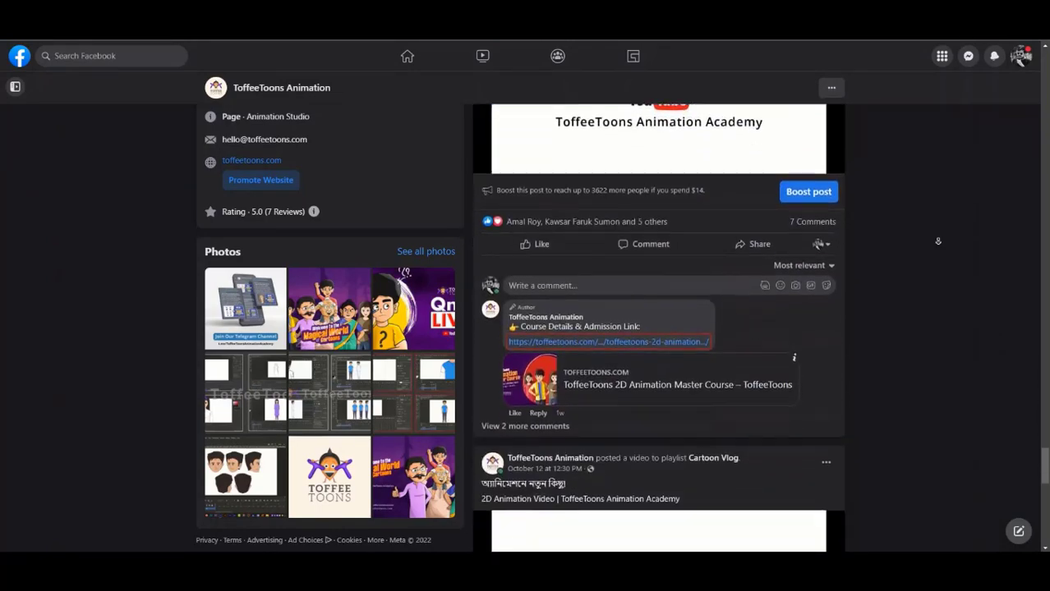
scroll(937, 241, "down", 5)
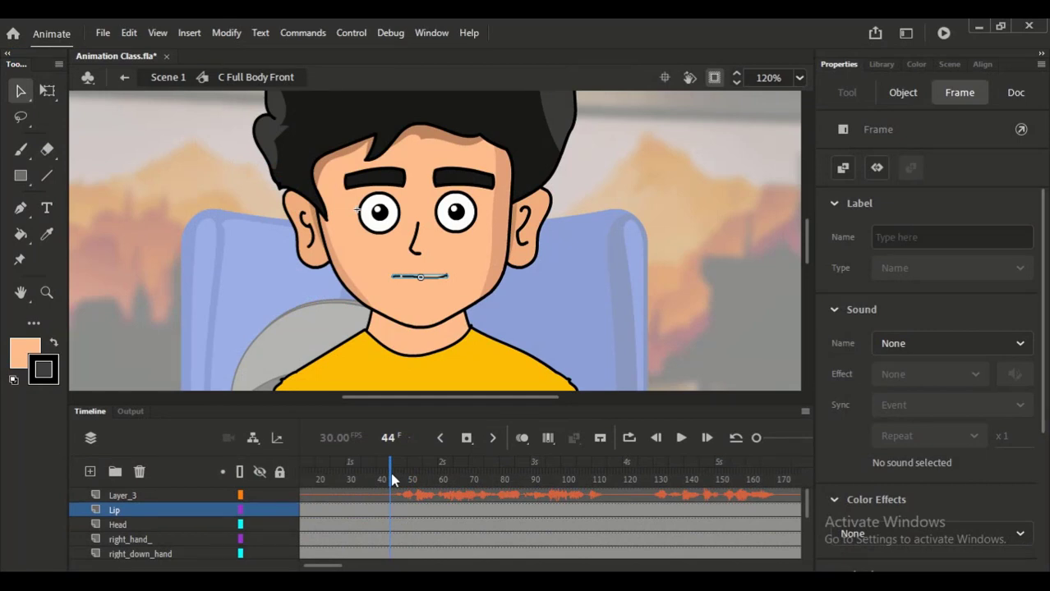
- Back in Animate, insert a keyframe at frame 46 on the Lip layer and set the mouth graphic to play in a loop
left_click(391, 479)
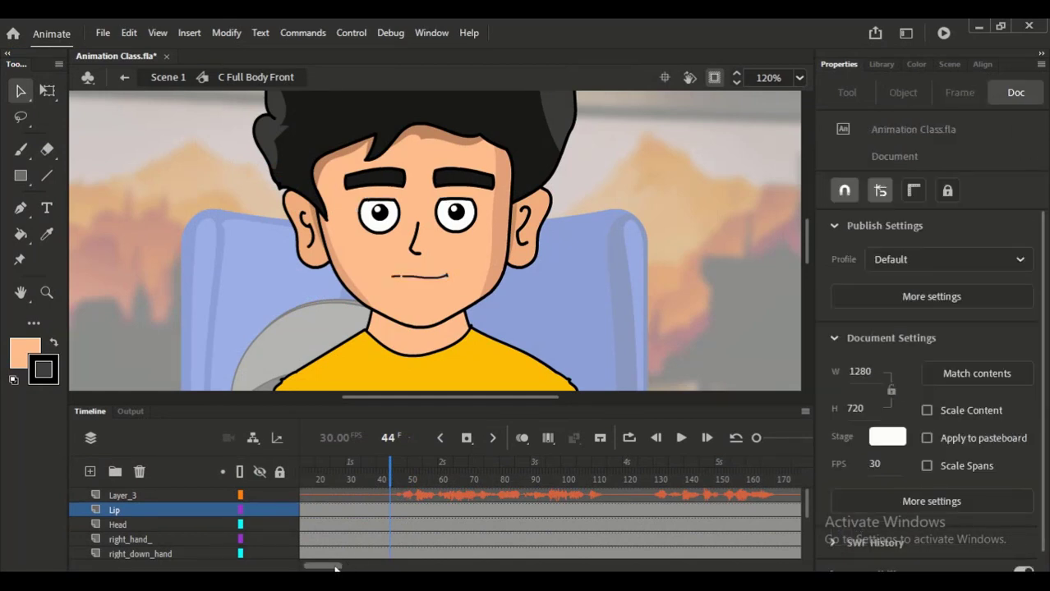
mouse_move(335, 567)
left_mouse_down()
mouse_move(314, 570)
mouse_move(335, 567)
left_mouse_up()
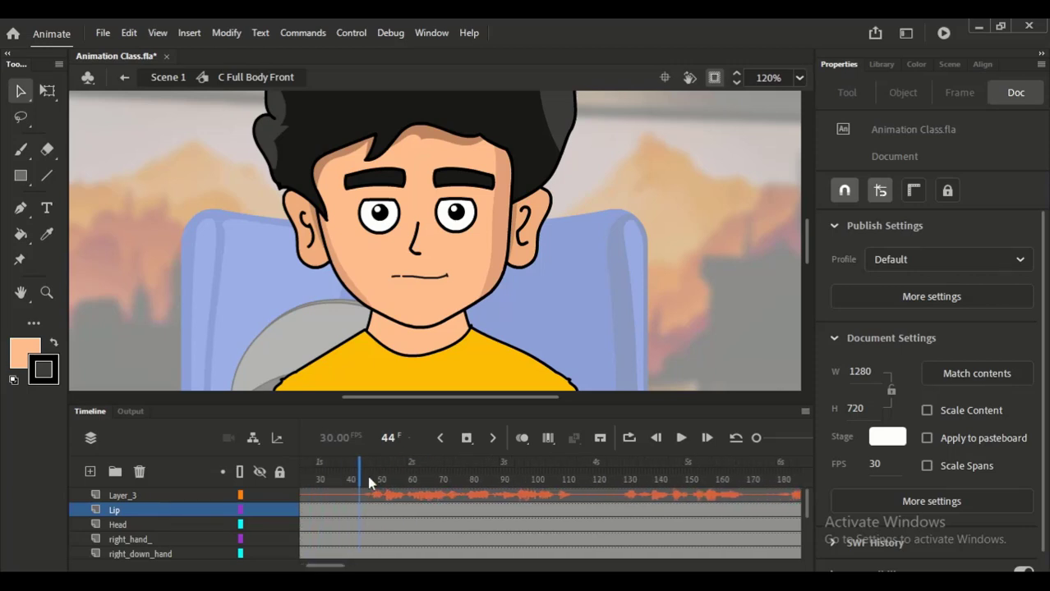
left_click(368, 510)
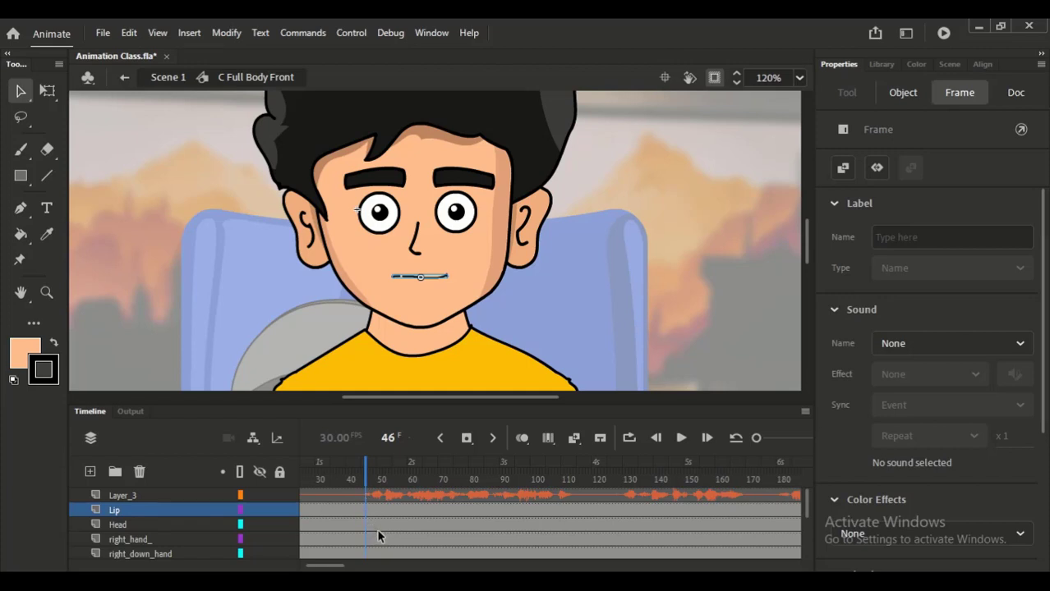
key("F6")
left_click_drag(757, 441, 762, 441)
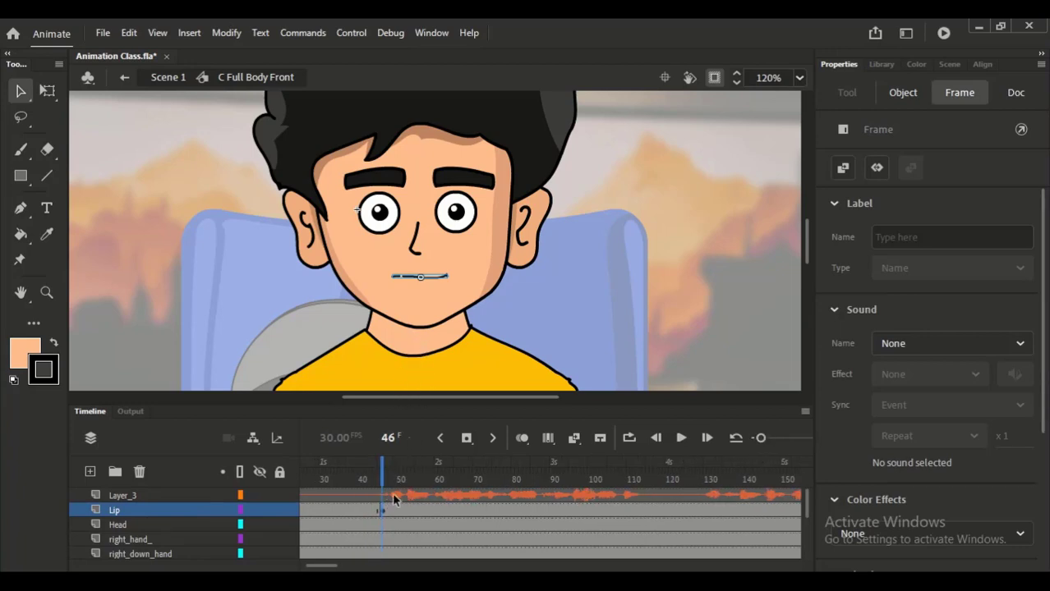
left_click(419, 279)
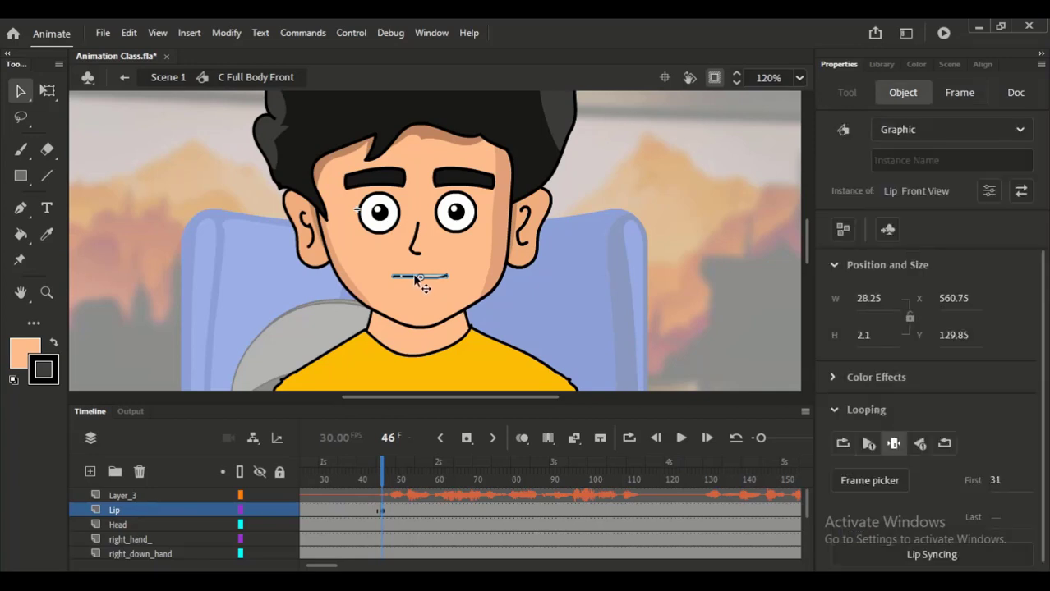
left_click(841, 445)
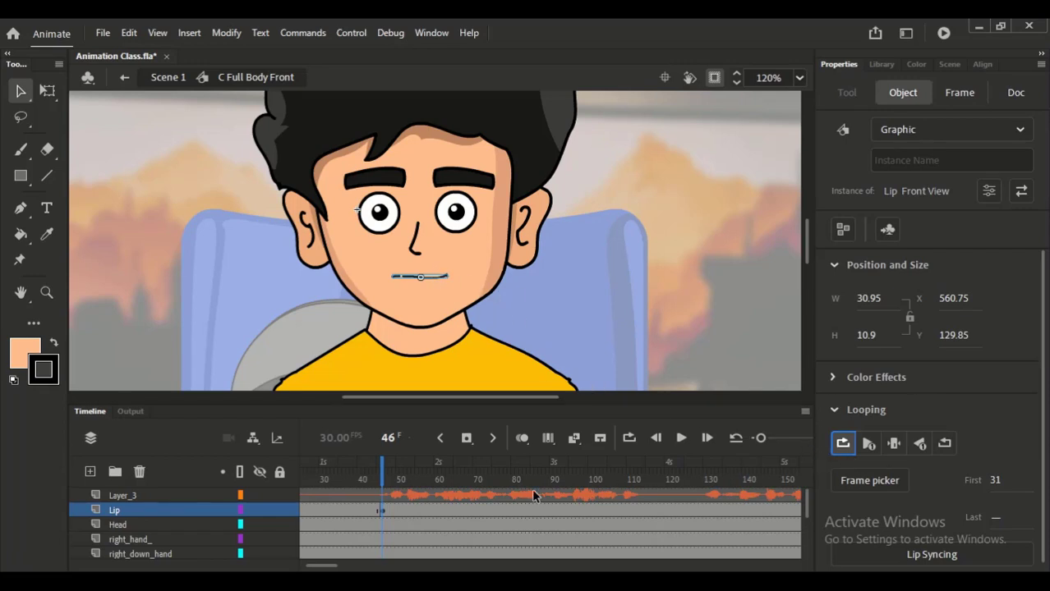
- Examine the looping mode of the mouth before the frame 46 keyframe and its shape inside the Lip Front View symbol
mouse_move(355, 479)
left_mouse_down()
mouse_move(312, 477)
mouse_move(362, 471)
left_mouse_up()
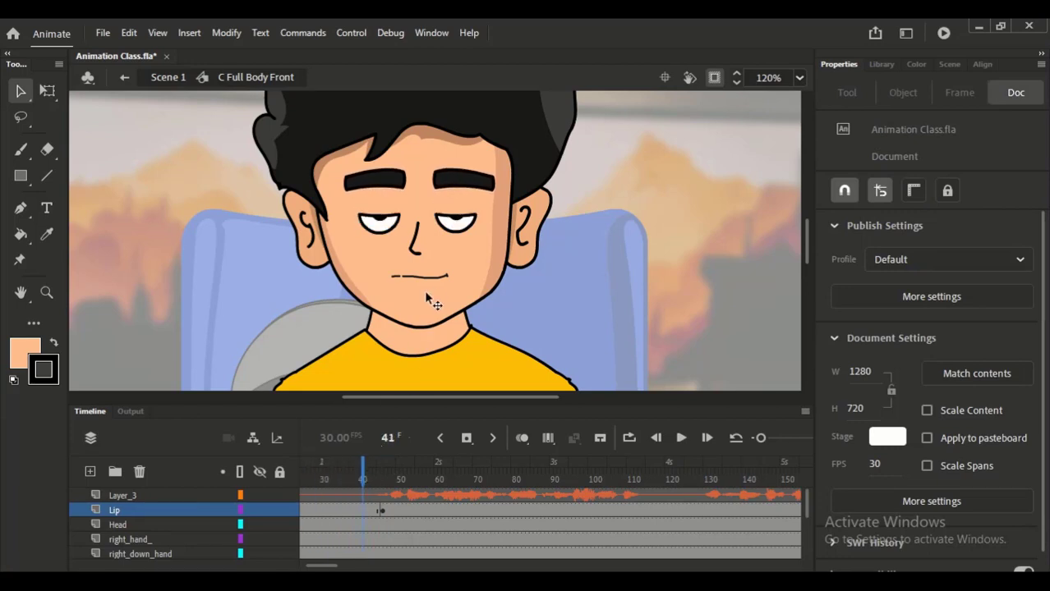
left_click(437, 284)
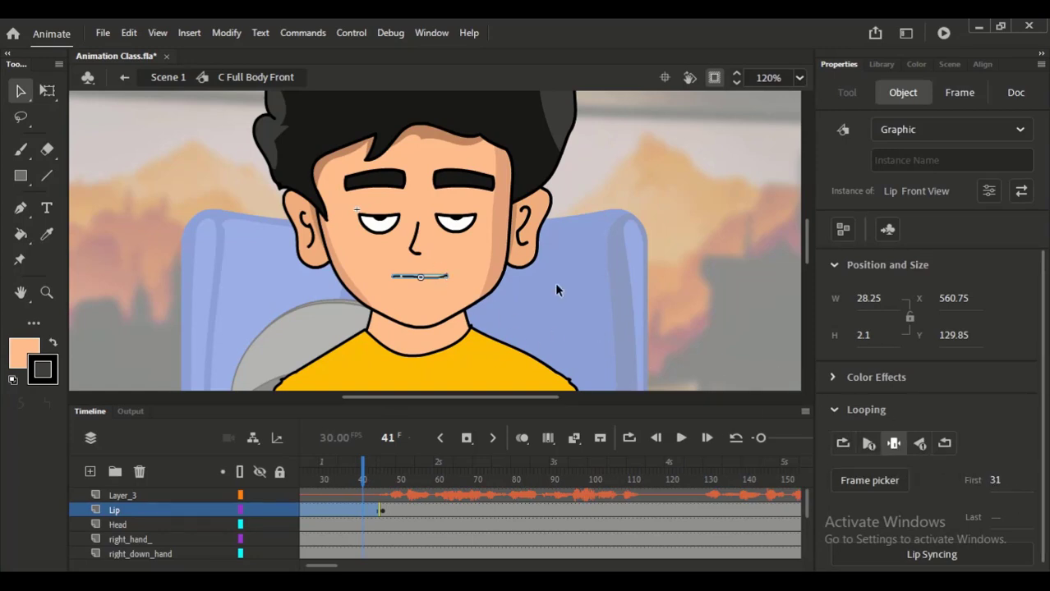
double_click(436, 278)
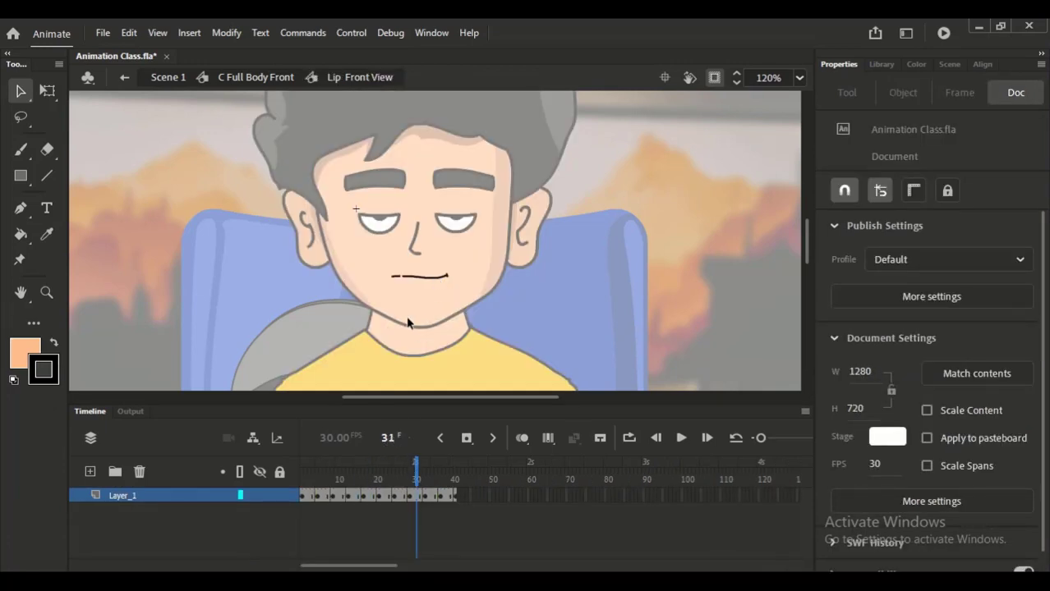
left_click(276, 79)
left_click_drag(442, 470, 420, 471)
left_click(442, 276)
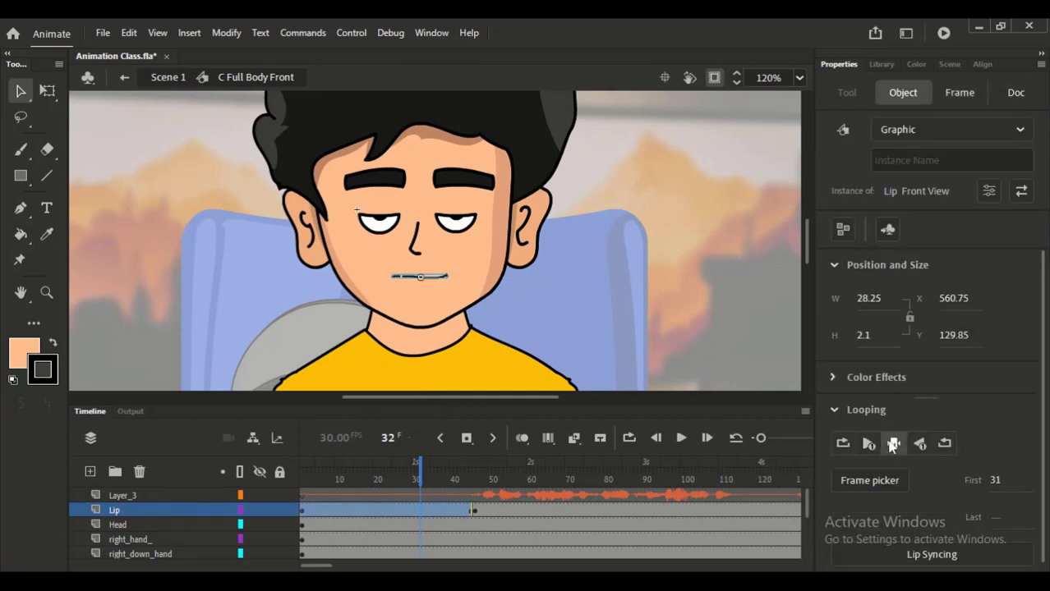
- Set the mouth's first loop frame to 5 at the frame 46 keyframe and check that shape inside Lip Front View
left_click(473, 510)
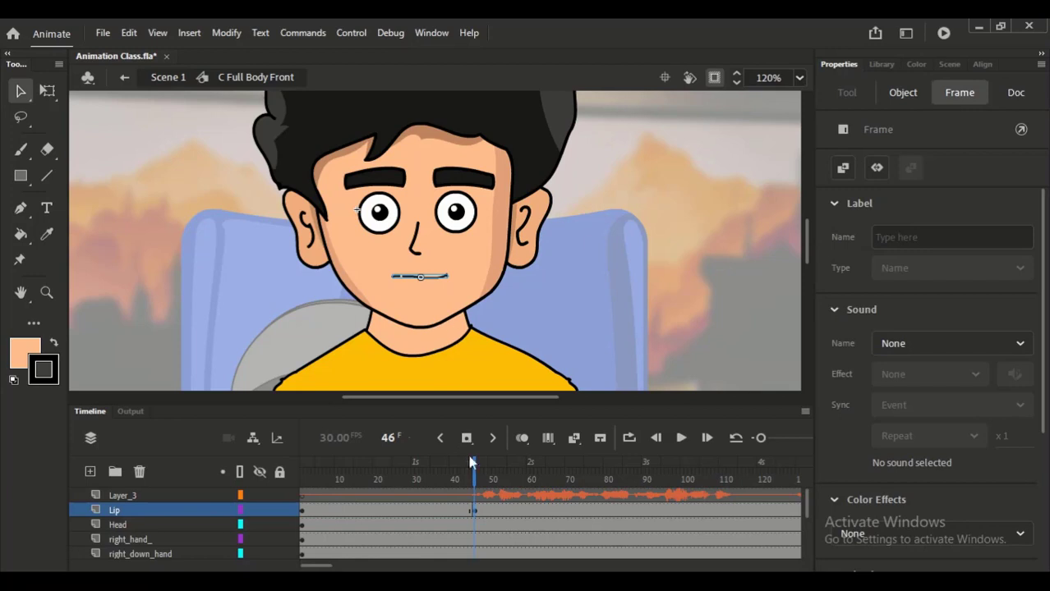
left_click(435, 280)
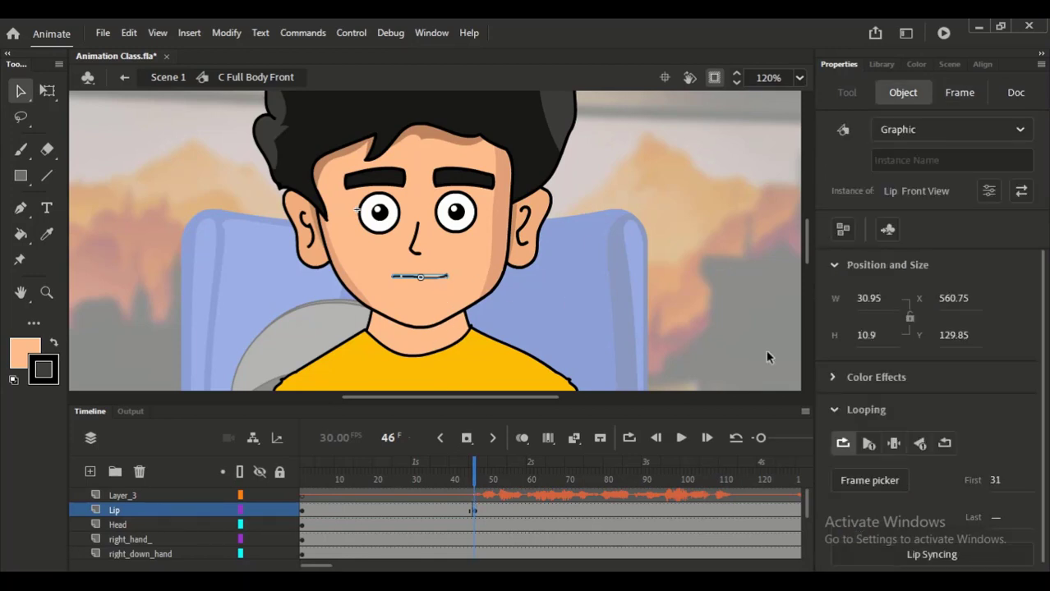
left_click(997, 480)
type("5")
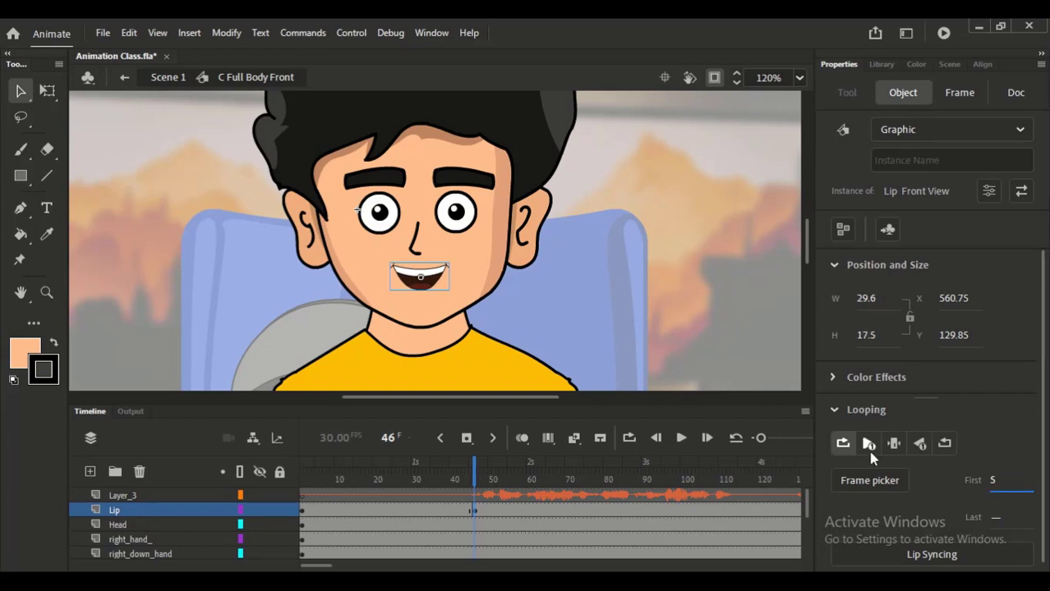
double_click(422, 284)
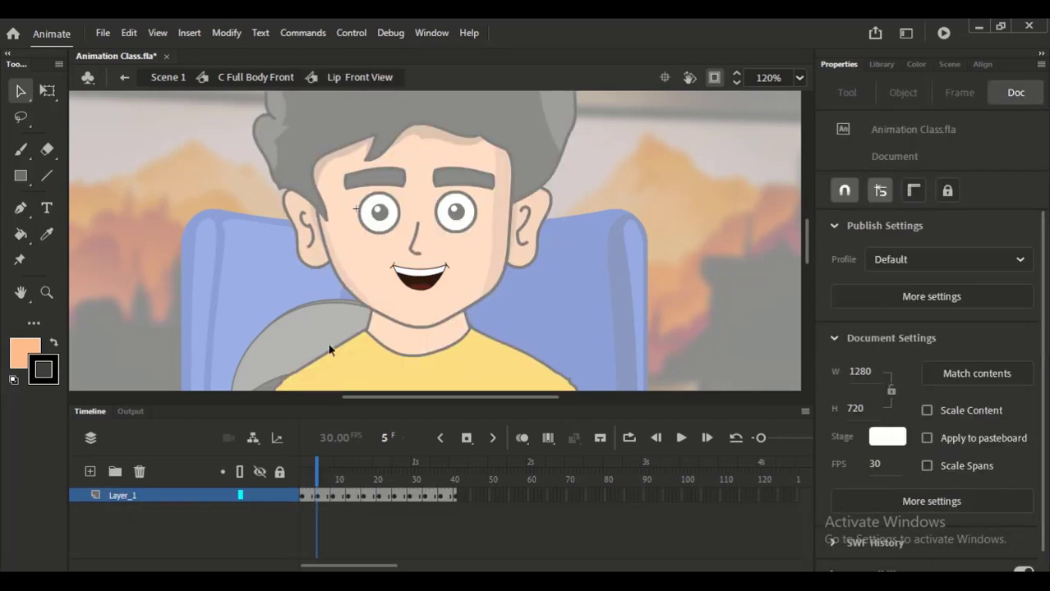
left_click(282, 78)
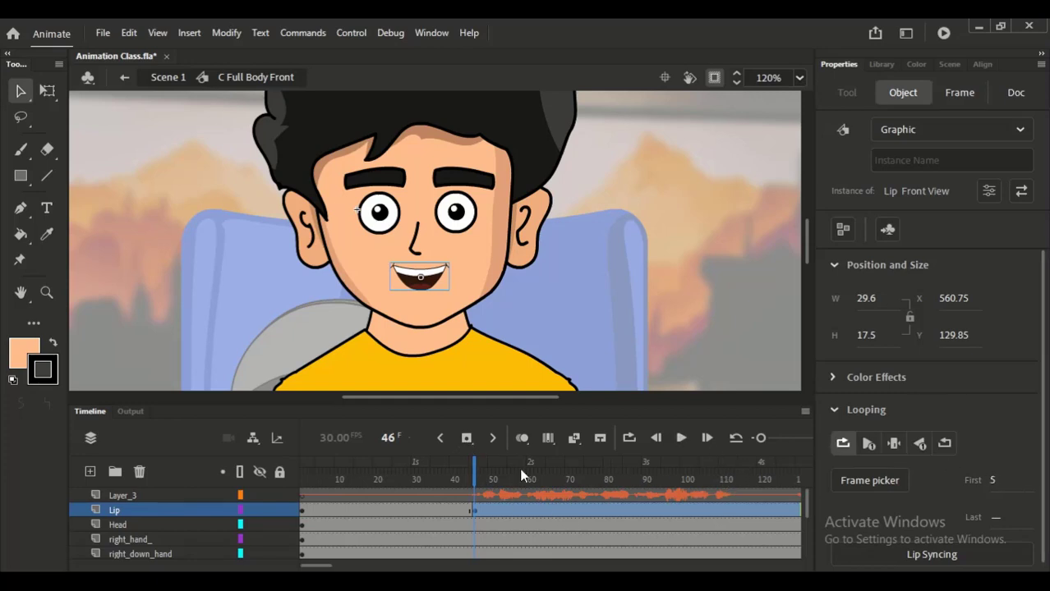
- Play back the looping mouth against the voice twice from before frame 46, rechecking the instance's looping settings in between
left_click(460, 470)
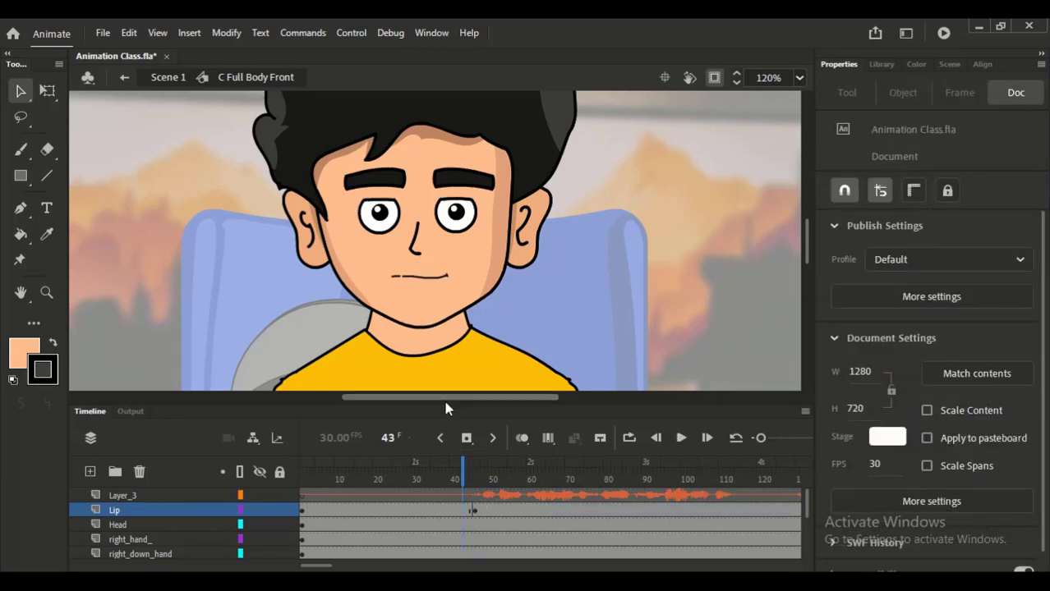
left_click(405, 474)
key("Return")
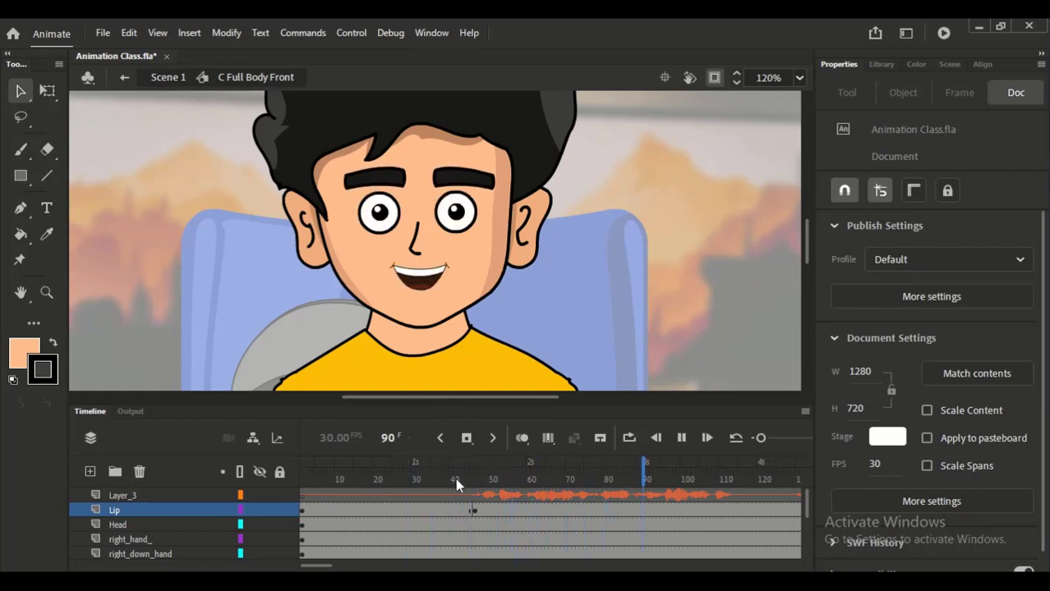
key("Return")
left_click(471, 510)
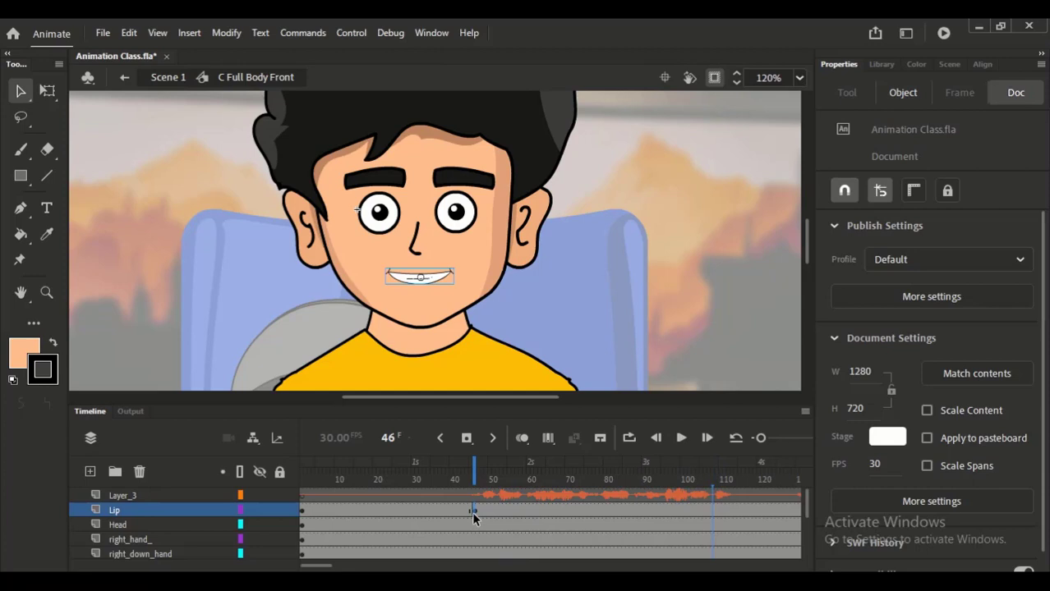
left_click(436, 282)
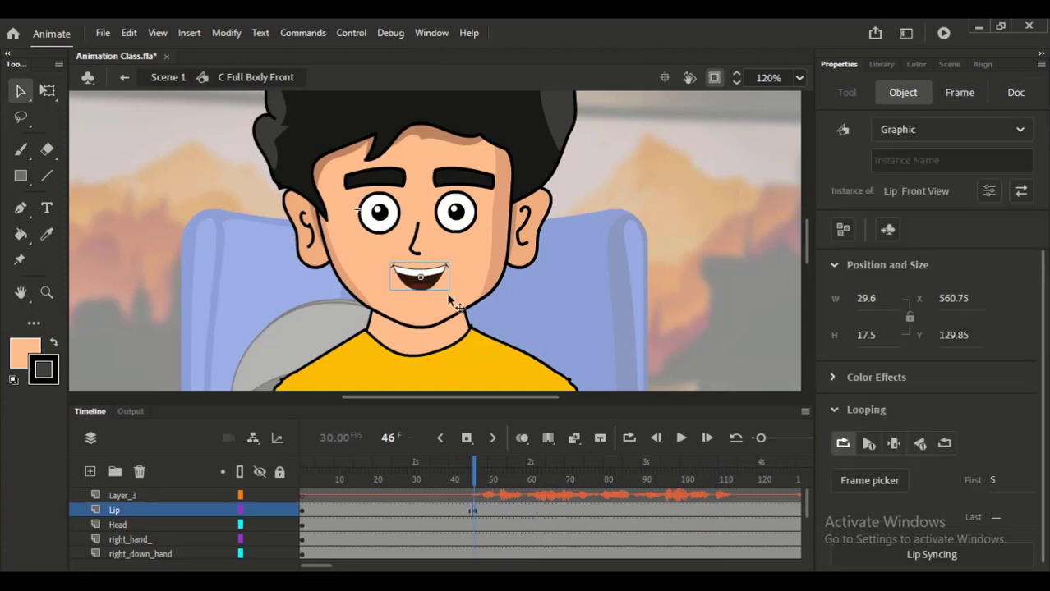
left_click(463, 469)
key("Return")
key("Return")
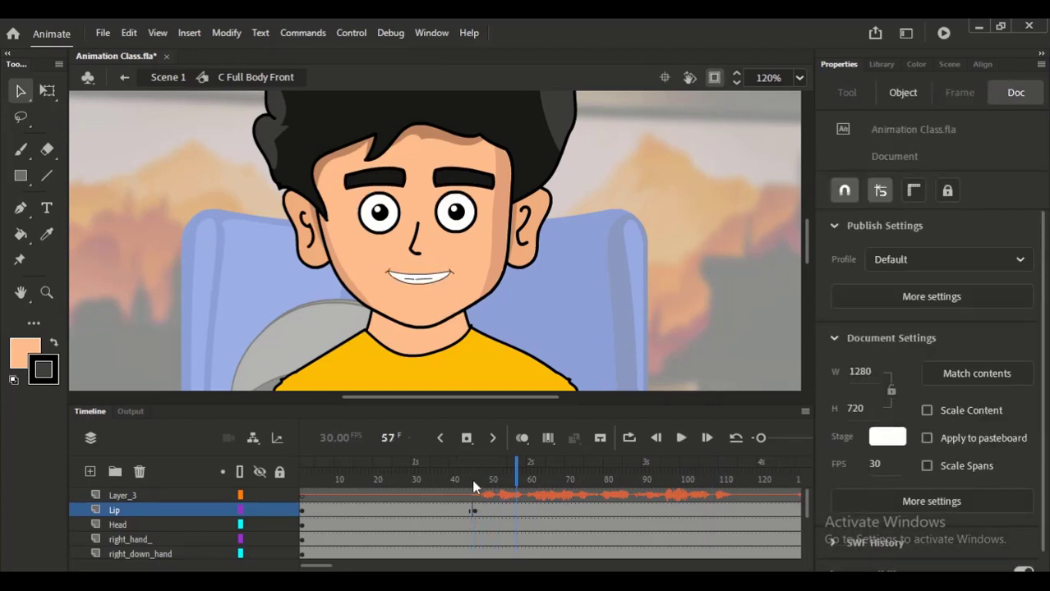
left_click(471, 482)
- Move the Lip layer's frame 46 keyframe to frame 47 and set the mouth's first loop frame to 21
left_click(474, 511)
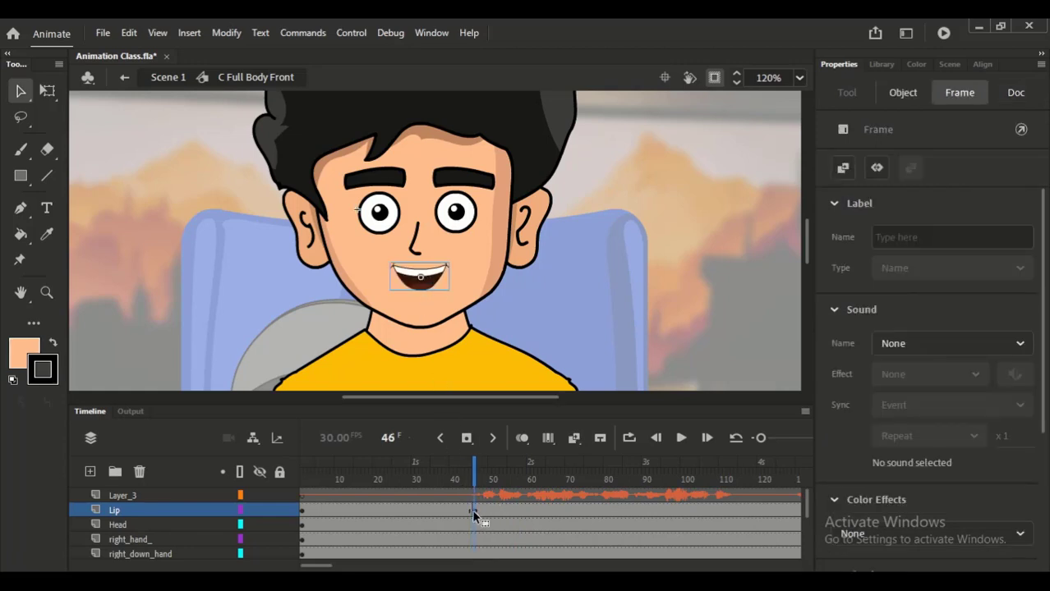
left_click_drag(477, 511, 480, 511)
left_click(430, 279)
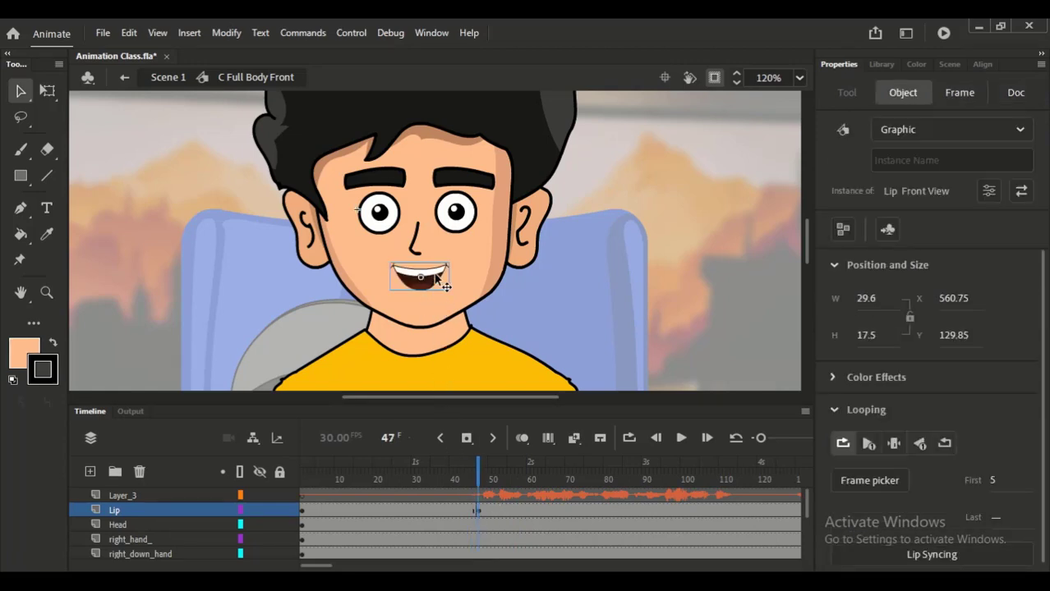
left_click(996, 483)
type("11")
key("Return")
scroll(1010, 473, "up", 6)
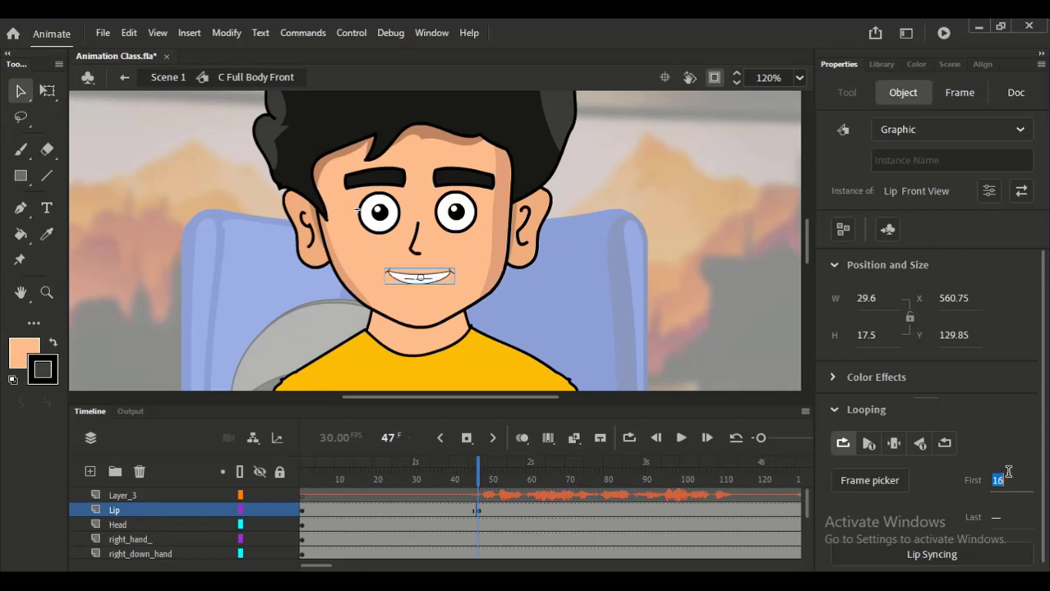
key("Down")
key("Up")
key("Up")
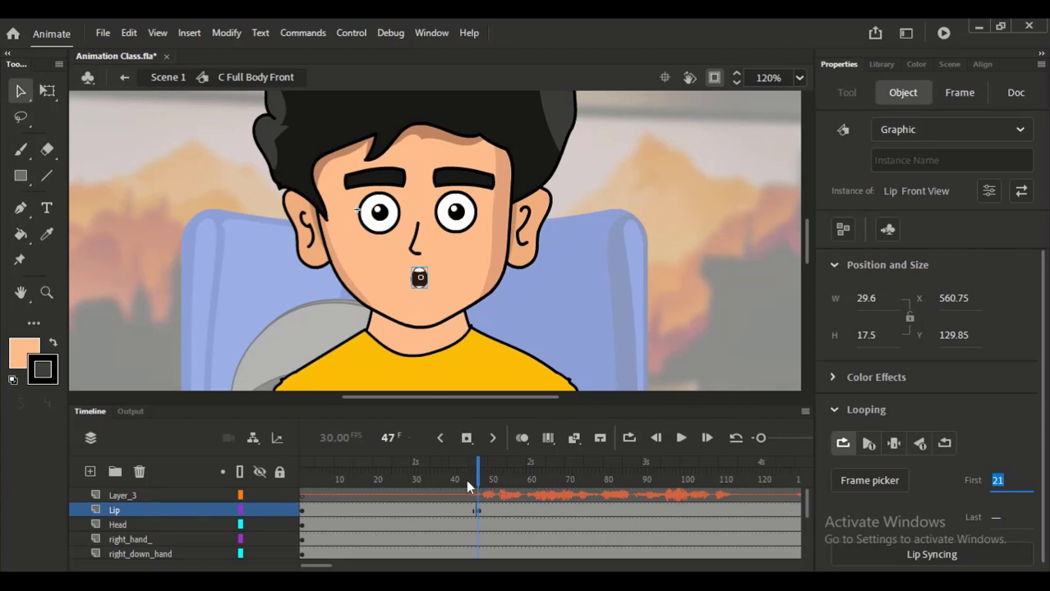
- Play back the lip movement with the voice from frame 37
left_click_drag(465, 480, 439, 476)
left_click(477, 506)
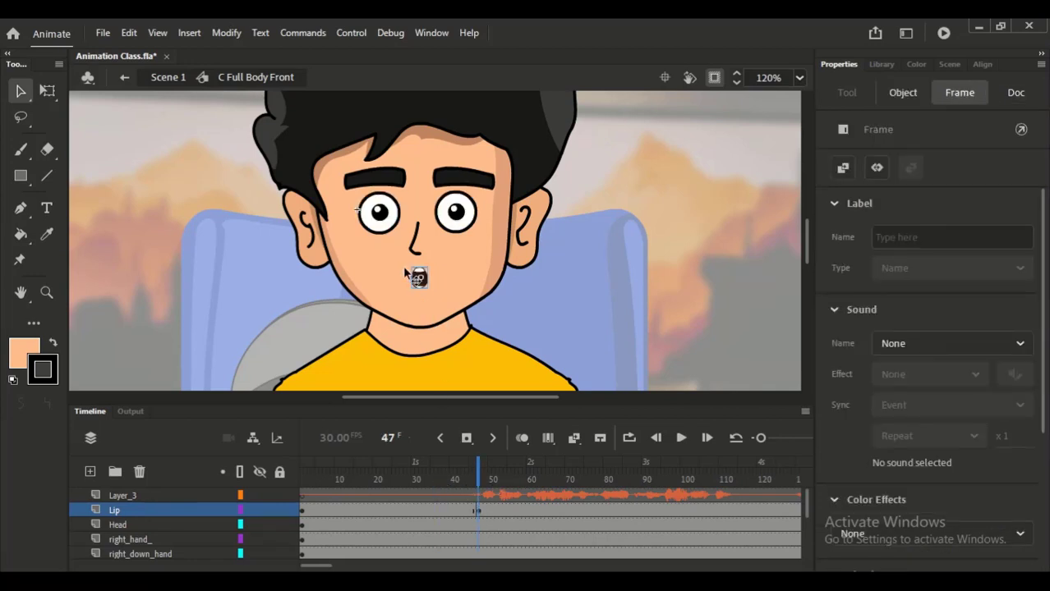
left_click(438, 474)
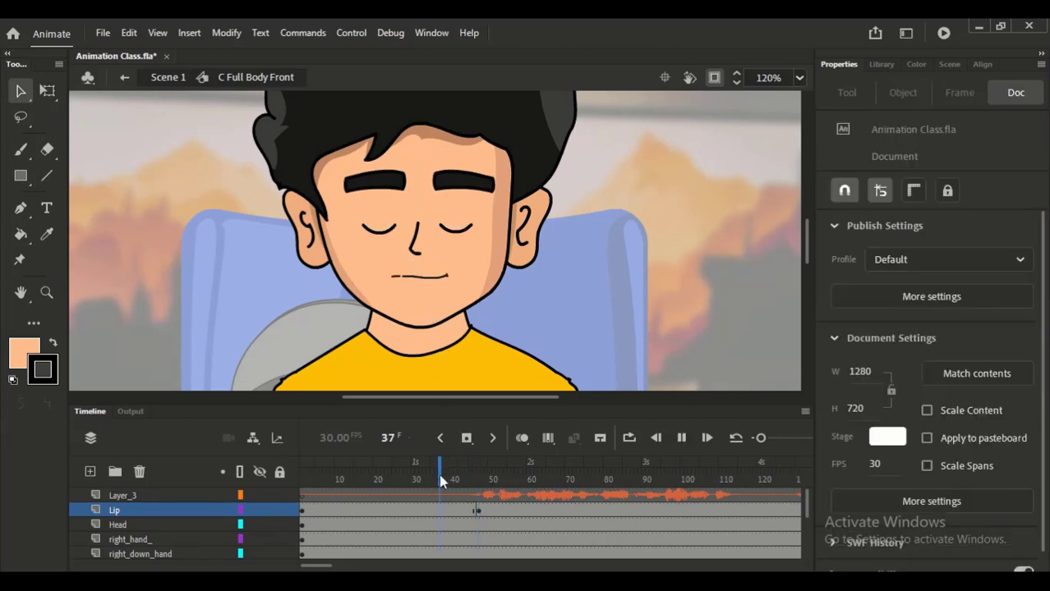
key("Return")
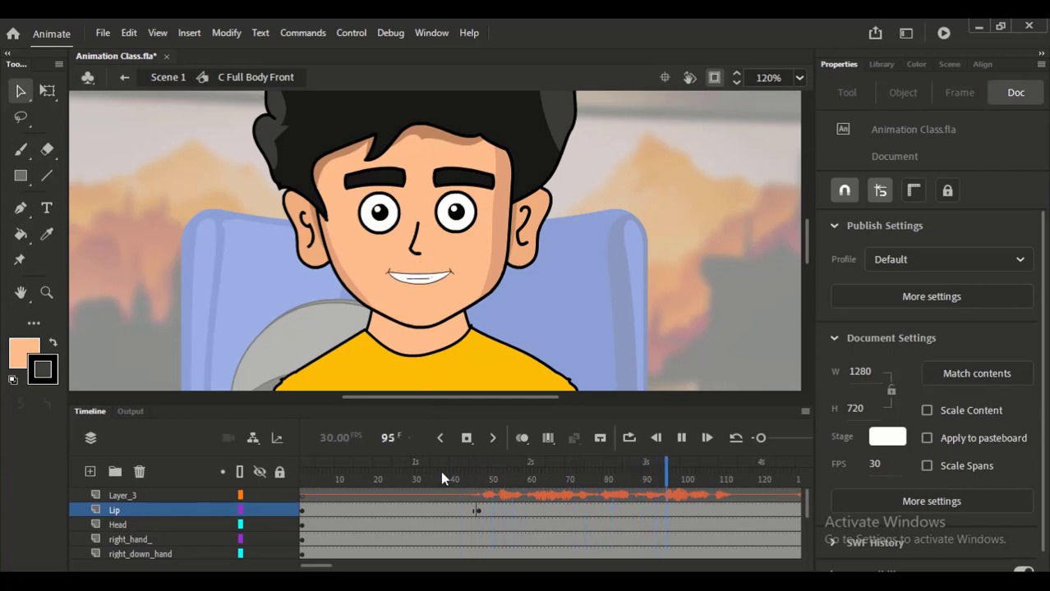
- Add a keyframe at frame 113 on the Lip layer and hold the mouth there on single frame 31
left_click(732, 511)
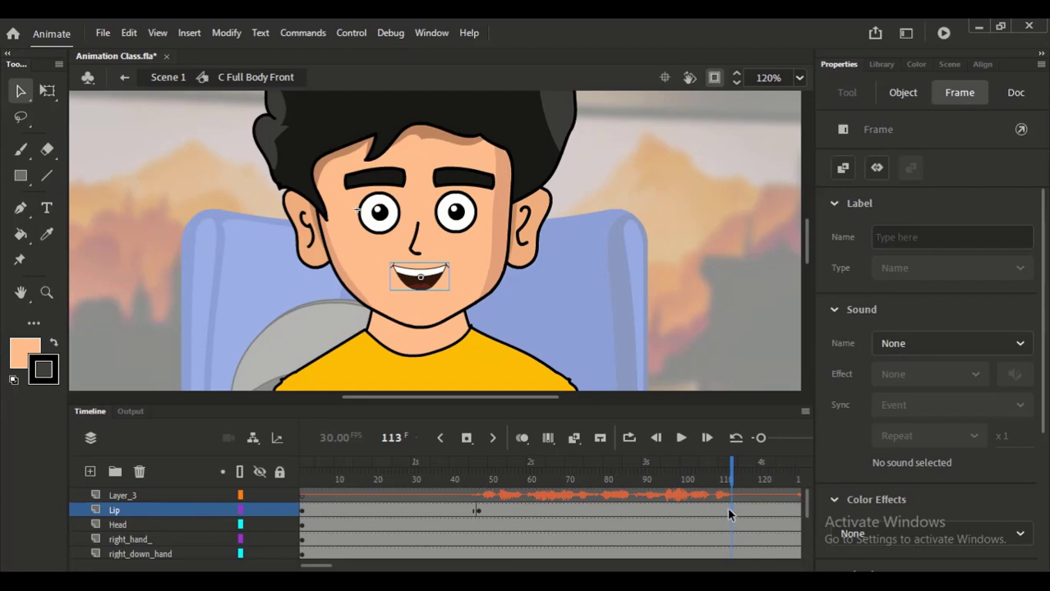
key("F6")
left_click(440, 280)
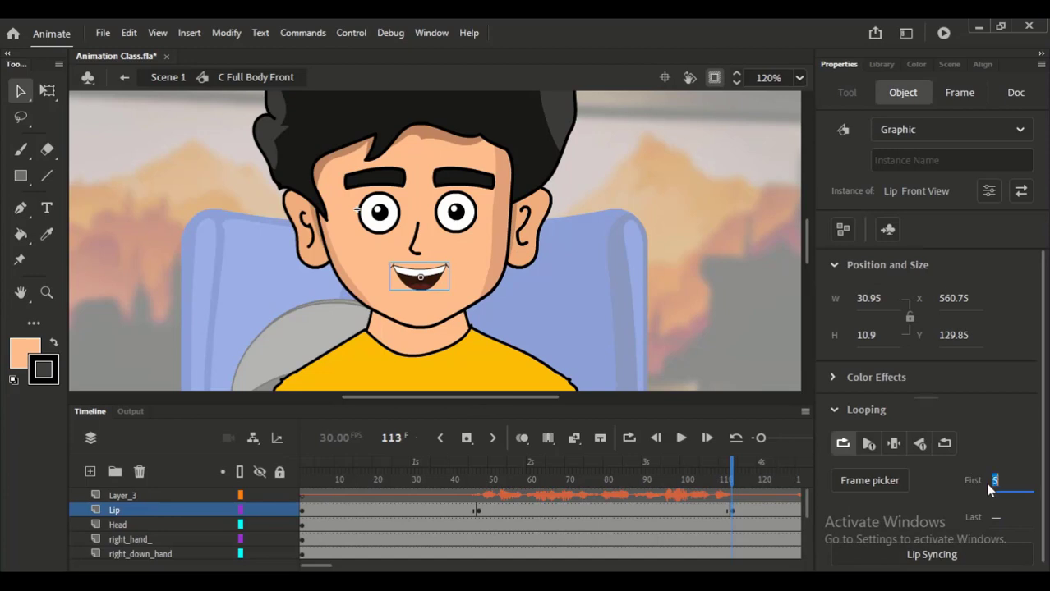
type("31")
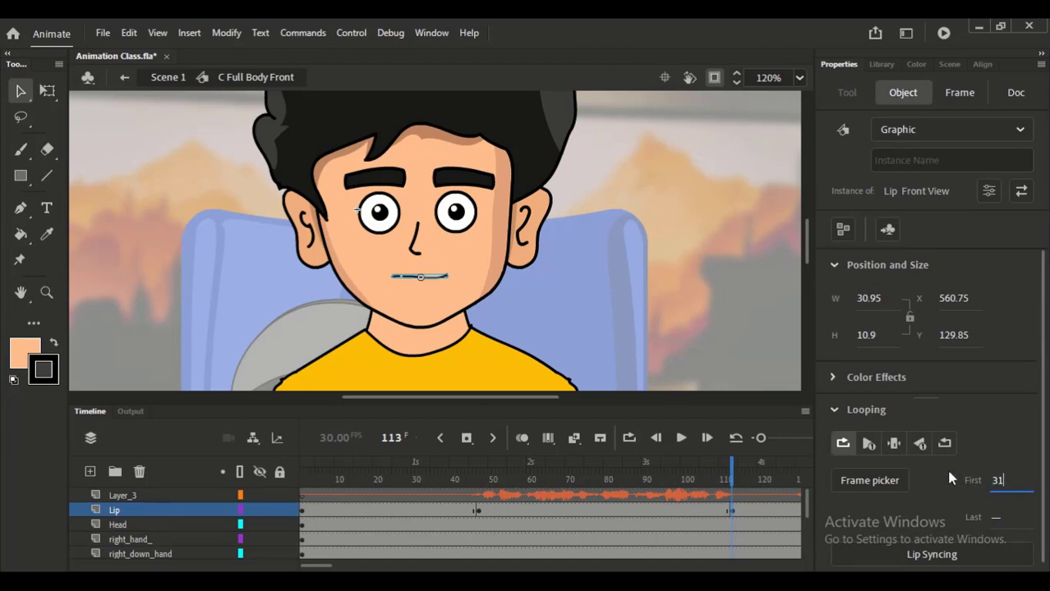
key("Return")
left_click(893, 444)
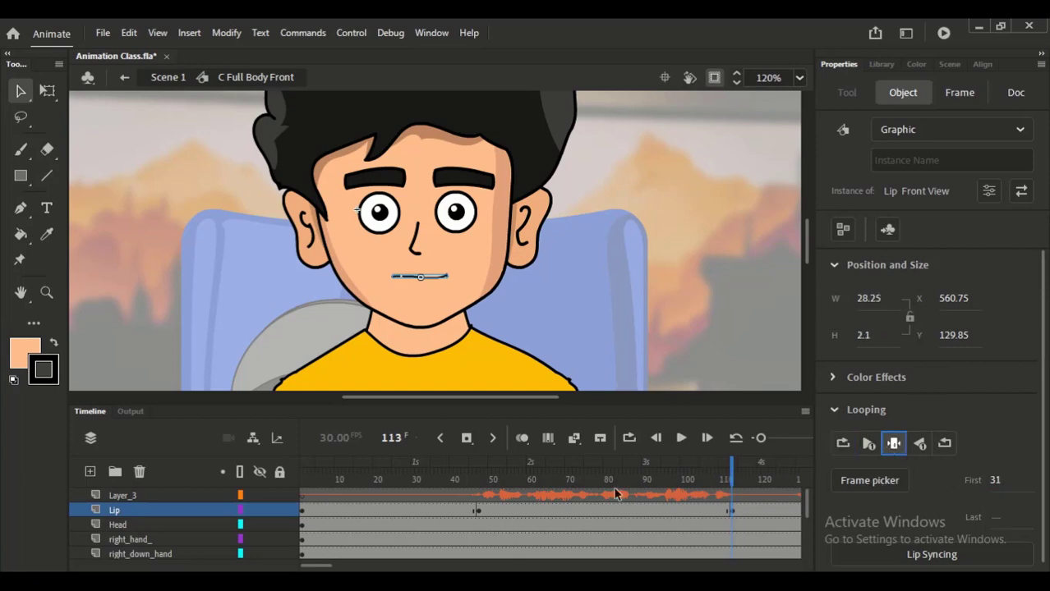
- Compare the mouth's looping settings at the Lip layer's frame 47 and frame 113 keyframes
left_click(430, 508)
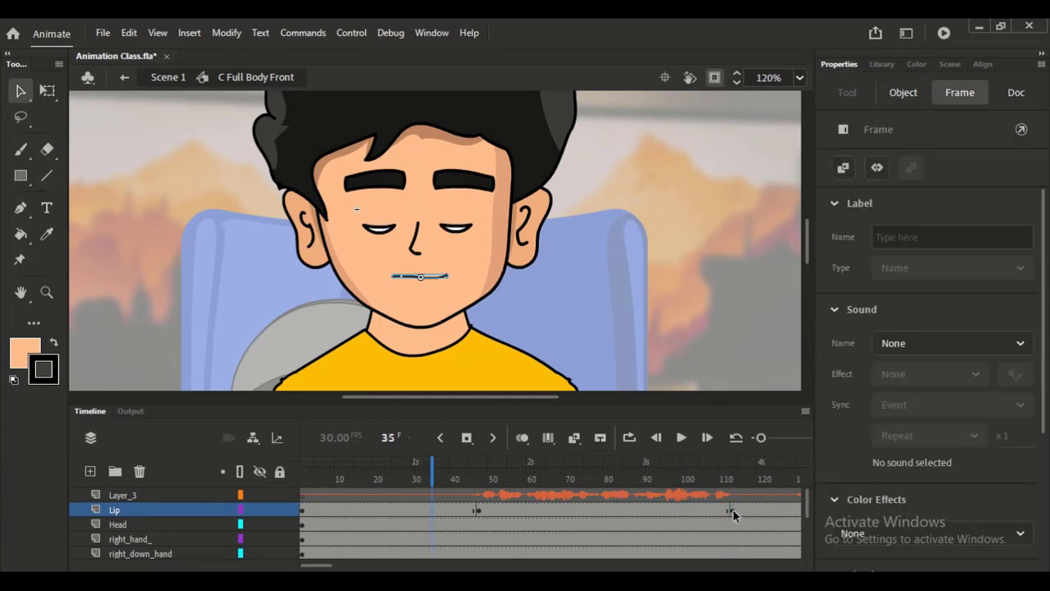
left_click(479, 510)
left_click(478, 509)
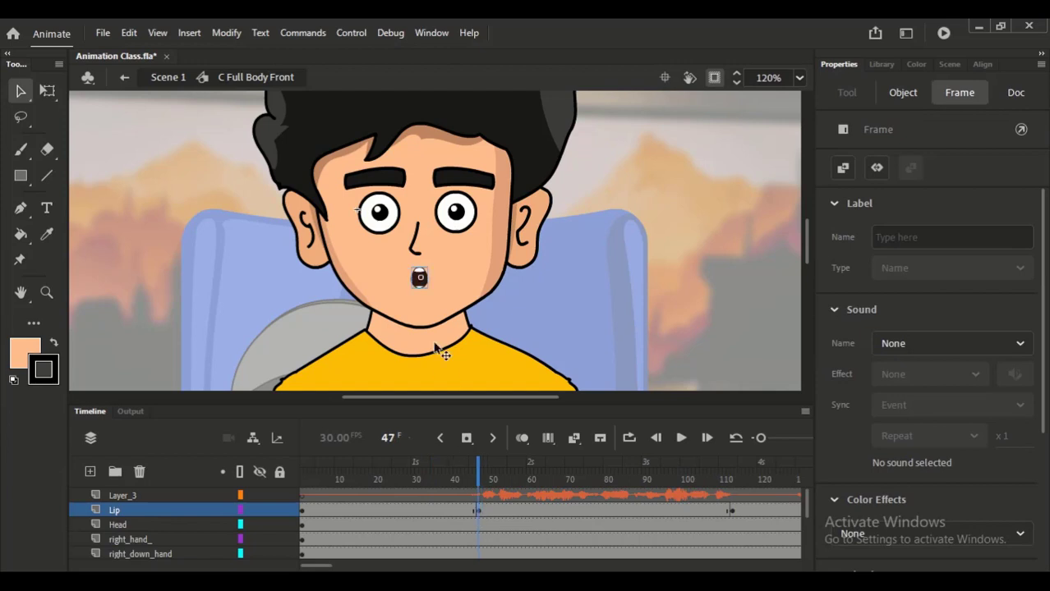
left_click(420, 280)
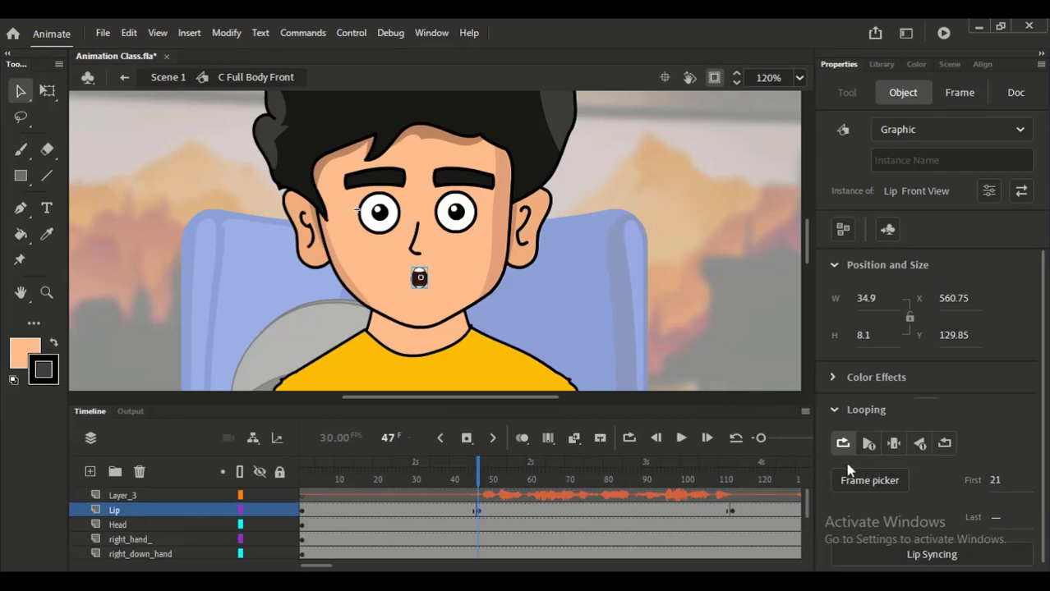
left_click(730, 509)
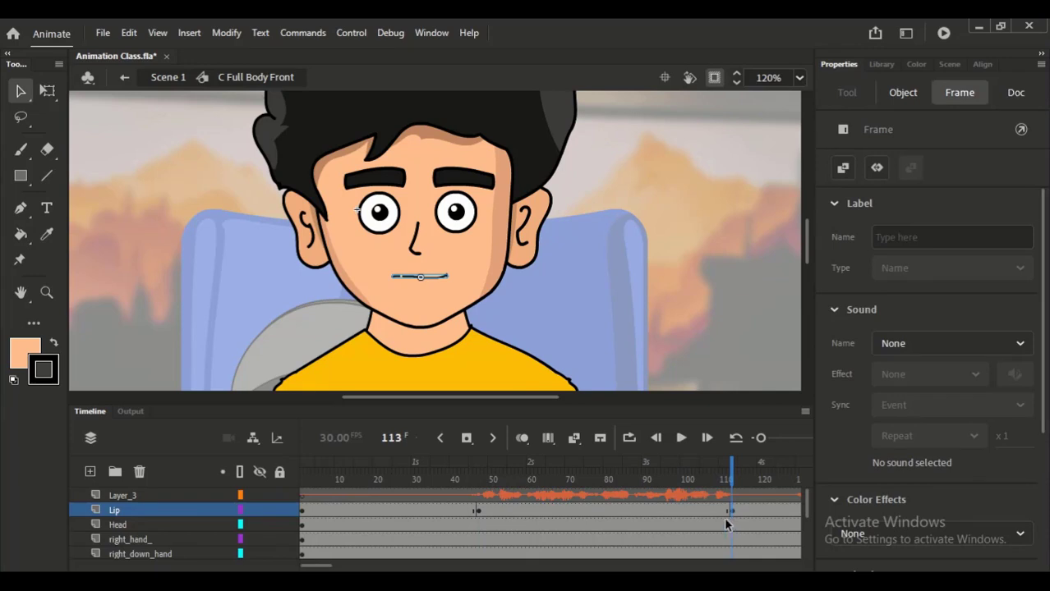
left_click(436, 280)
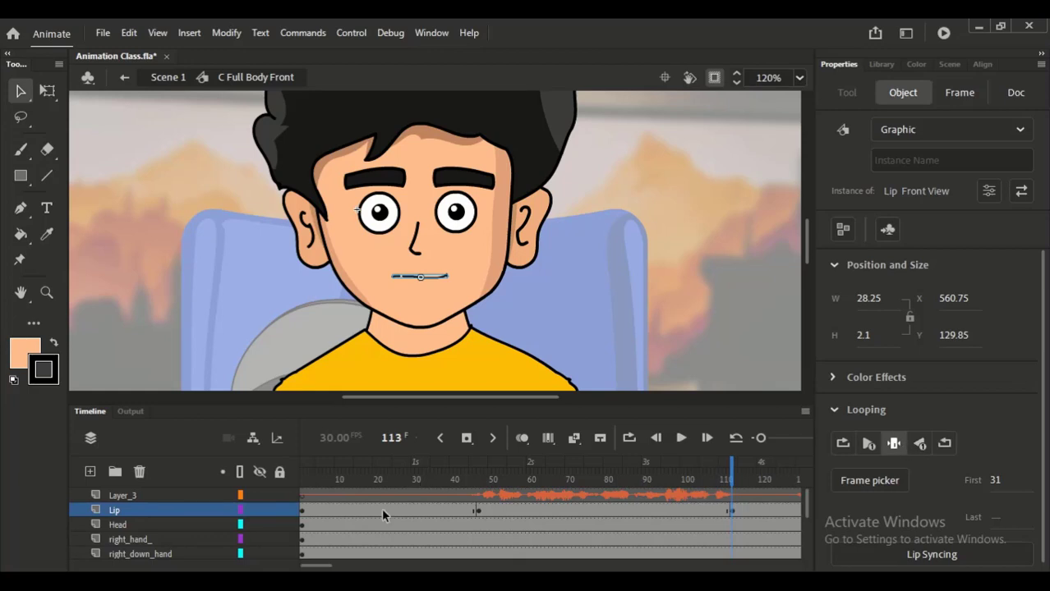
- Play back the lip movement with the voice from frame 43
left_click_drag(321, 567, 326, 565)
left_click(401, 473)
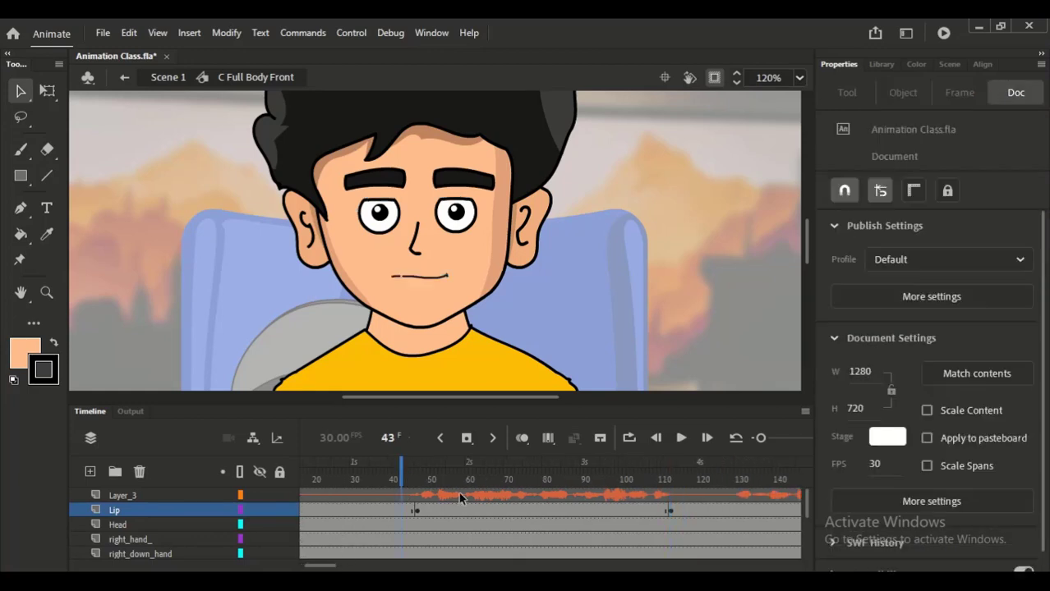
key("Return")
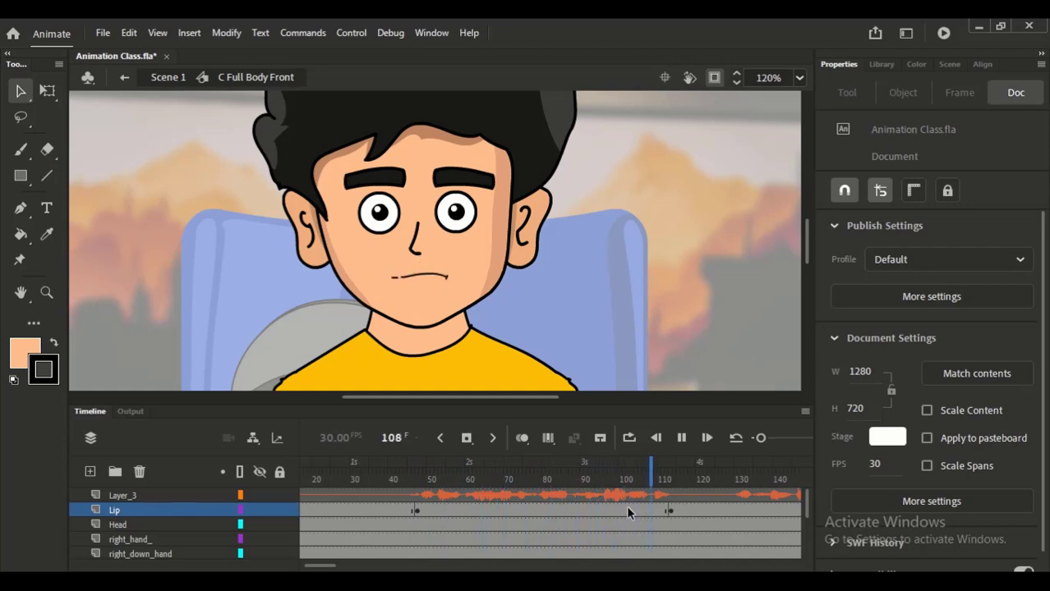
- Add a keyframe at frame 130 on the Lip layer, step the mouth's first frame back from the closed shape and set it to loop
left_click_drag(327, 566, 338, 568)
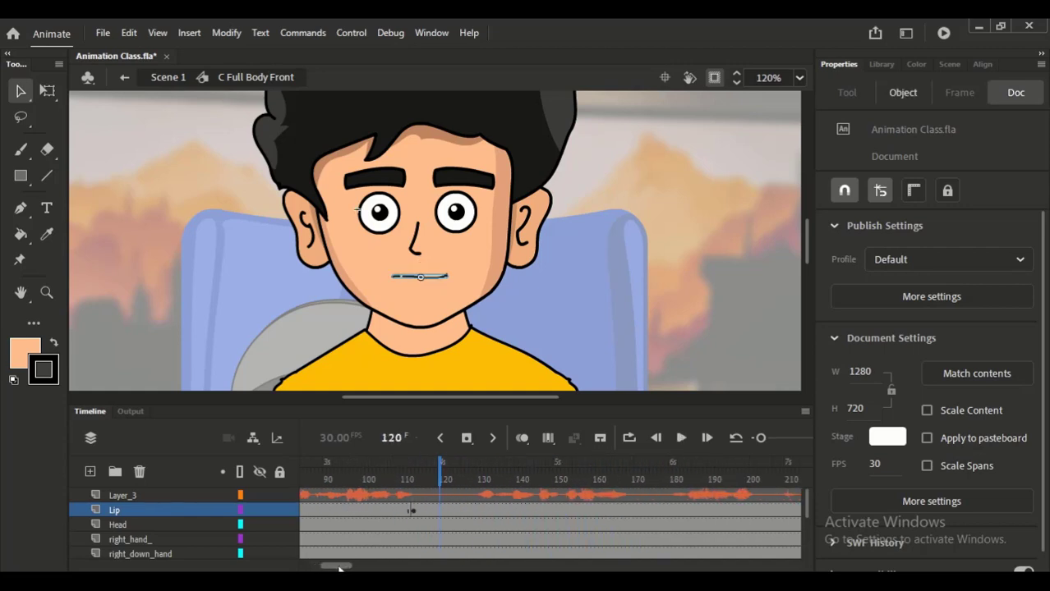
left_click(479, 511)
left_click(428, 286)
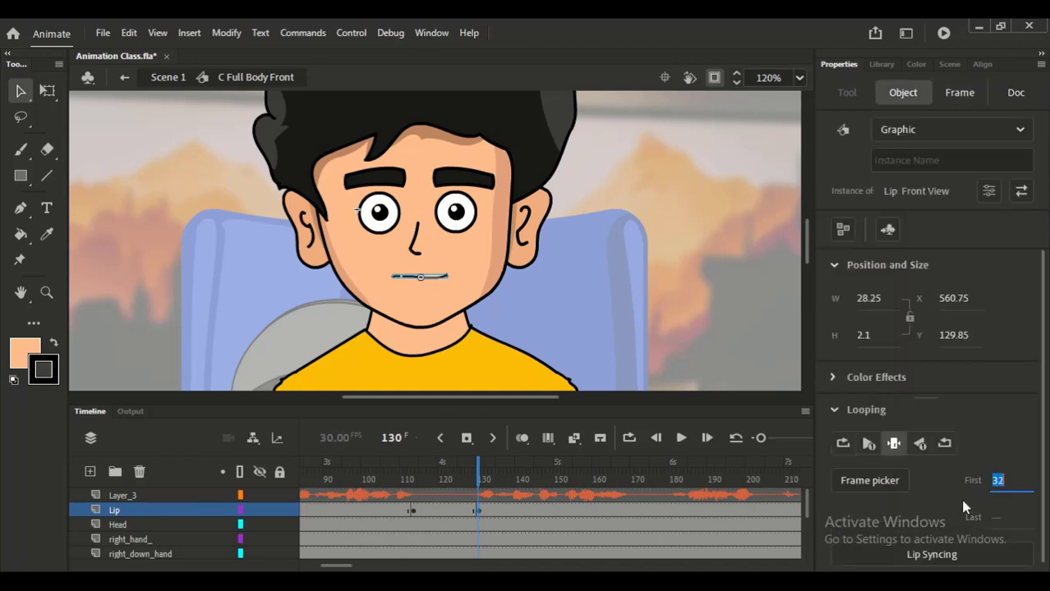
key("Up")
key("Up")
key("Up")
key("Up")
key("Up")
key("Up")
key("Up")
key("Up")
key("Down")
key("Down")
key("Down")
key("Down")
key("Down")
key("Down")
key("Down")
key("Down")
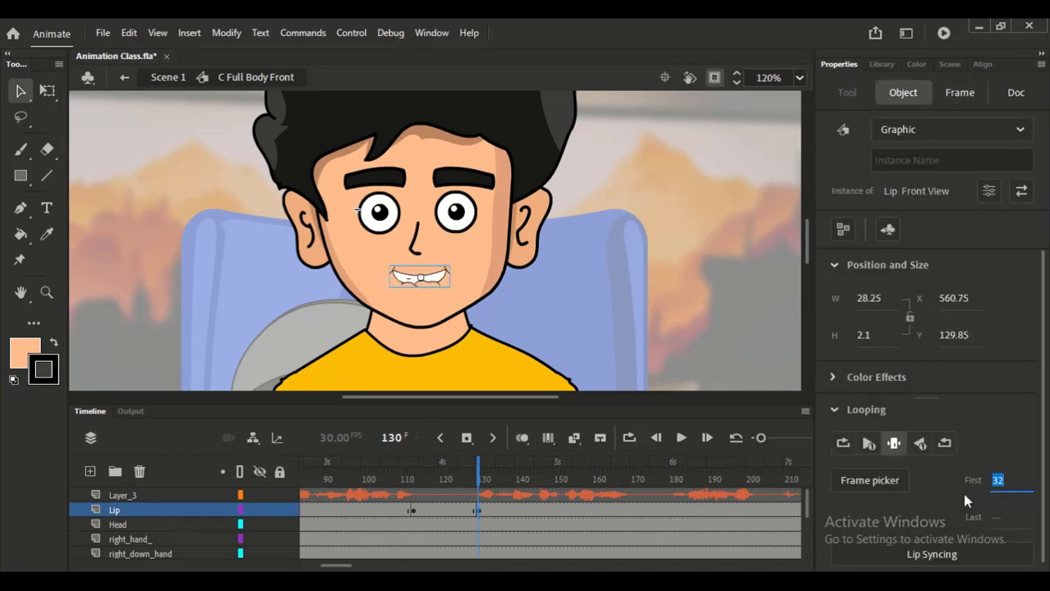
key("Down")
key("Down")
key("Down")
key("Down")
key("Down")
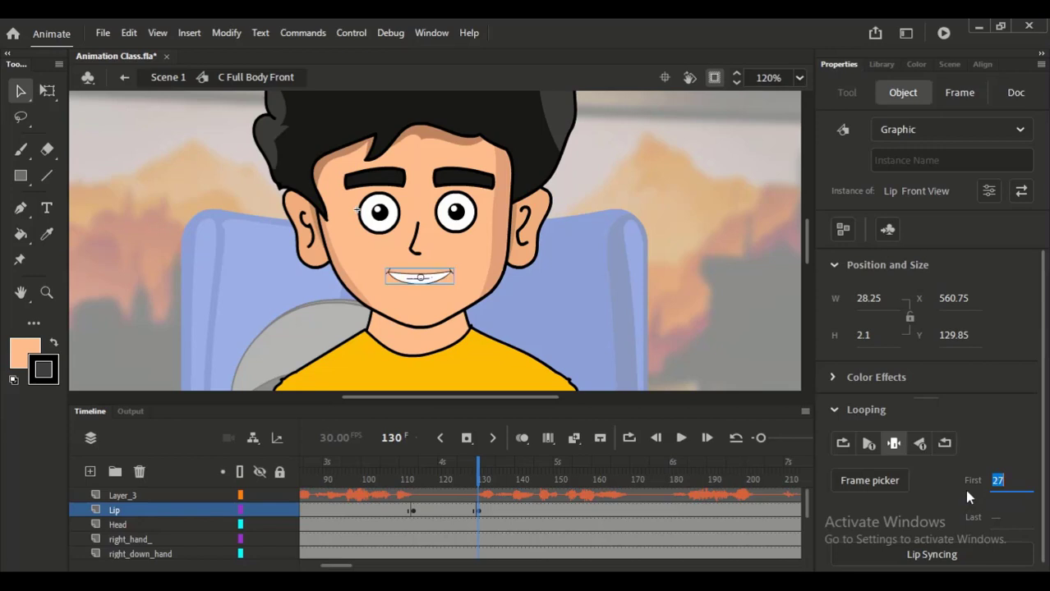
key("Down")
key("Down")
left_click(844, 443)
- Scrub from frame 129 to frame 169, add a Lip layer keyframe there and hold the mouth on single frame 31
left_click(474, 476)
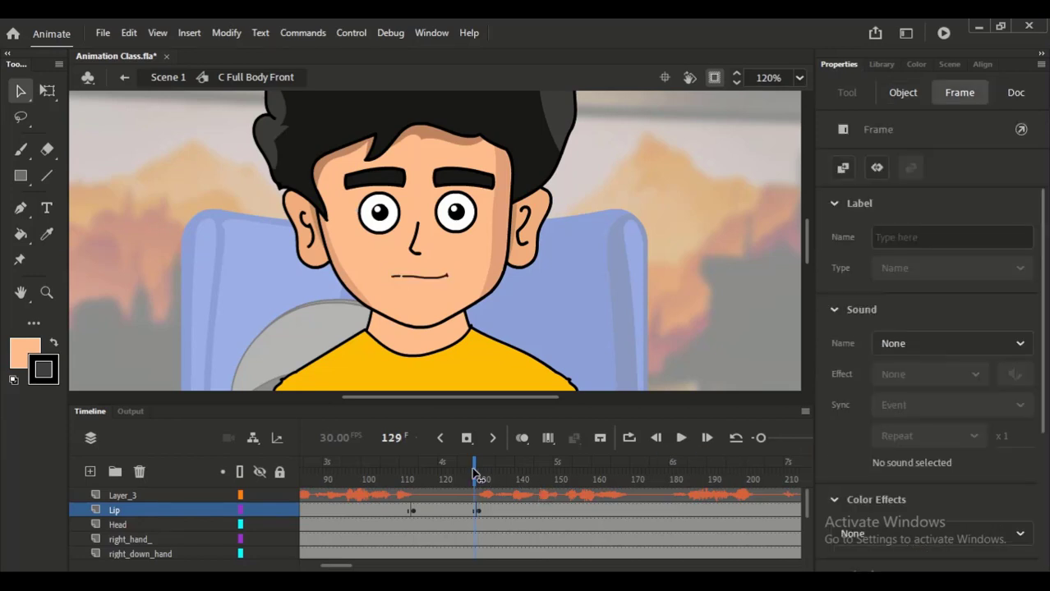
mouse_move(474, 476)
left_mouse_down()
mouse_move(602, 494)
mouse_move(628, 510)
left_mouse_up()
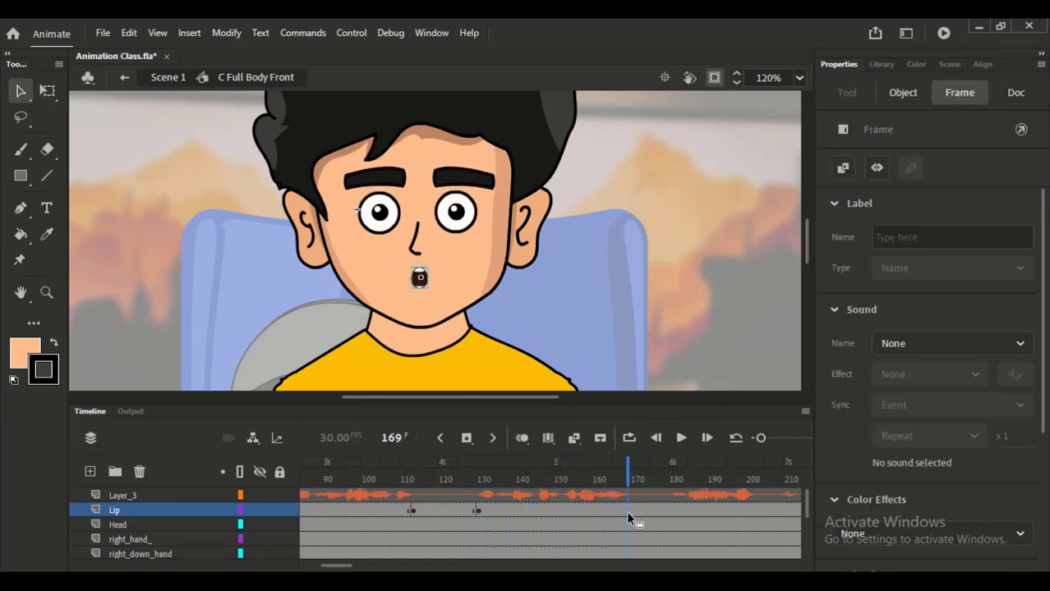
key("F6")
left_click(419, 277)
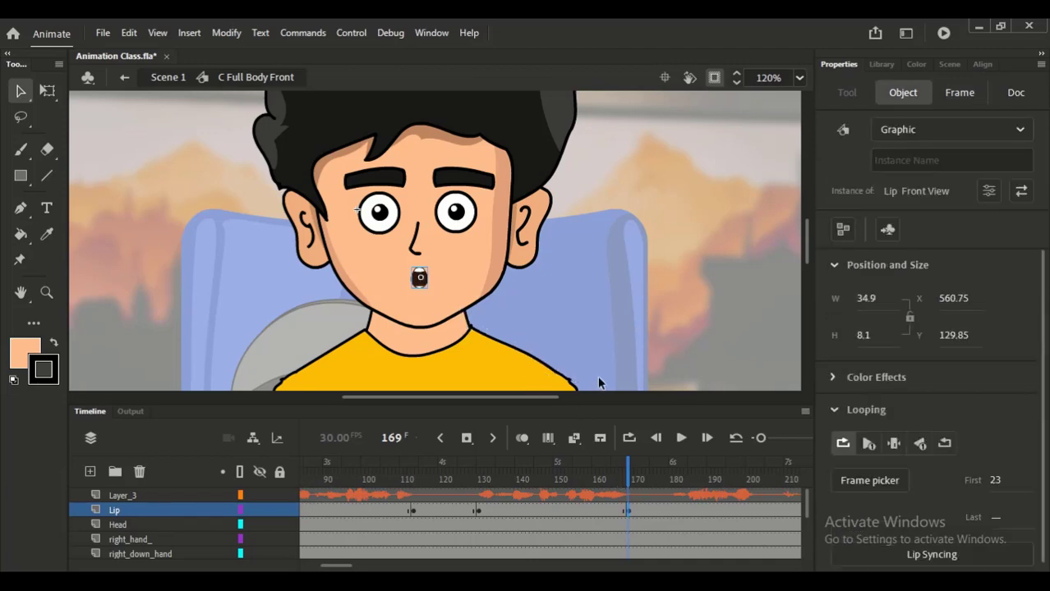
left_click(997, 481)
type("31")
left_click(893, 444)
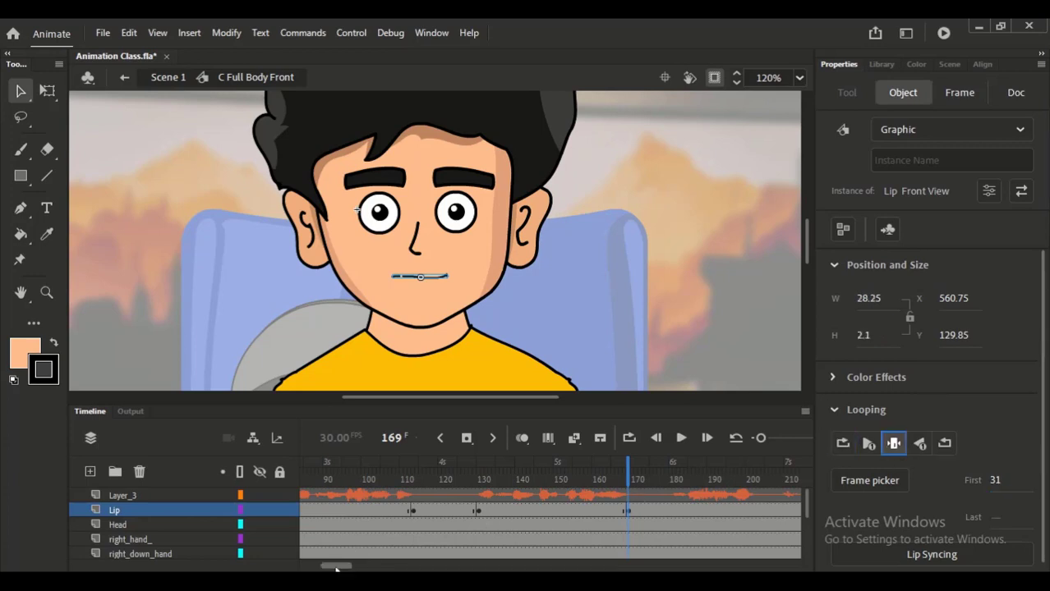
- Add a keyframe at frame 182 on the Lip layer and loop the mouth from first frame 21
left_click_drag(333, 567, 355, 568)
left_click(379, 515)
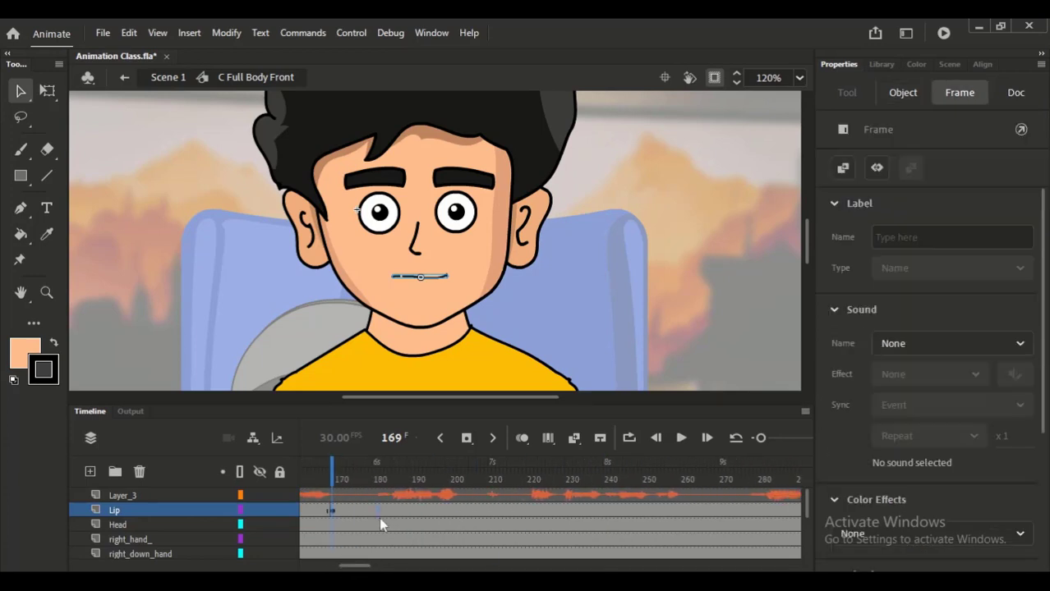
key("Return")
left_click(381, 515)
left_click(421, 279)
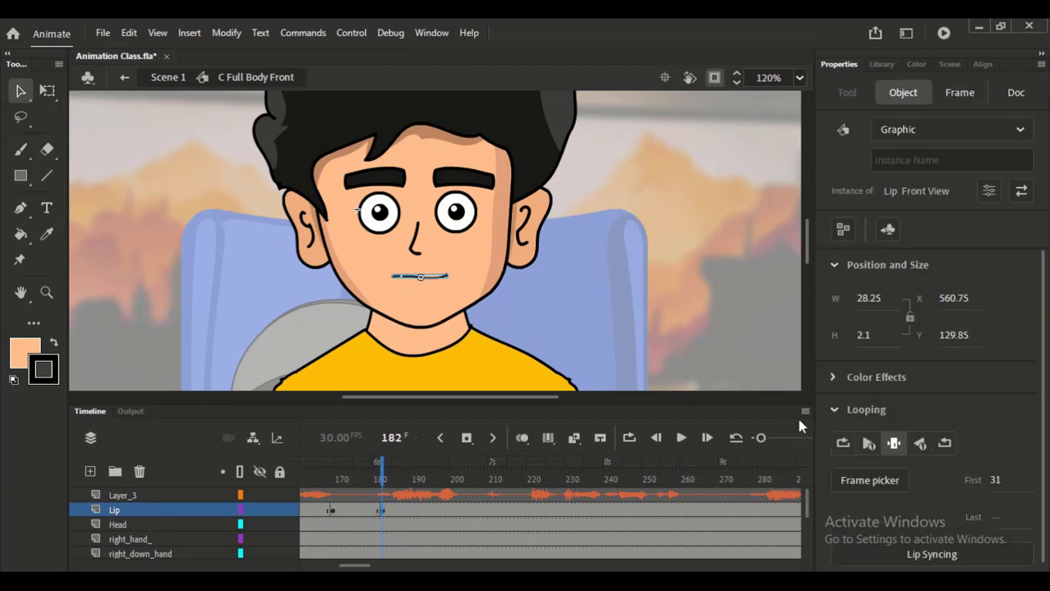
left_click(996, 481)
type("21")
key("Return")
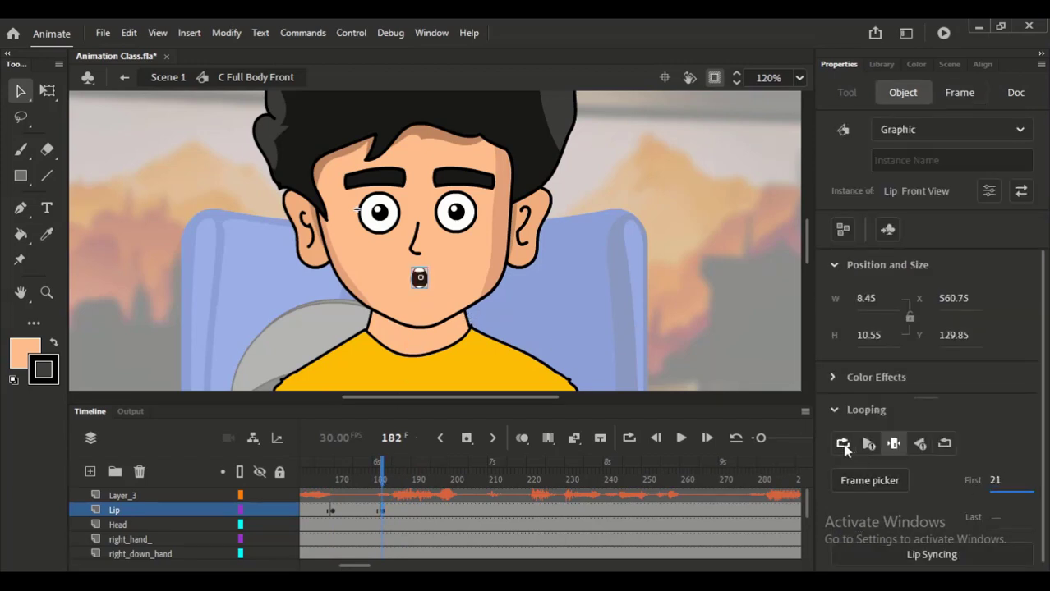
left_click(842, 443)
left_click(459, 515)
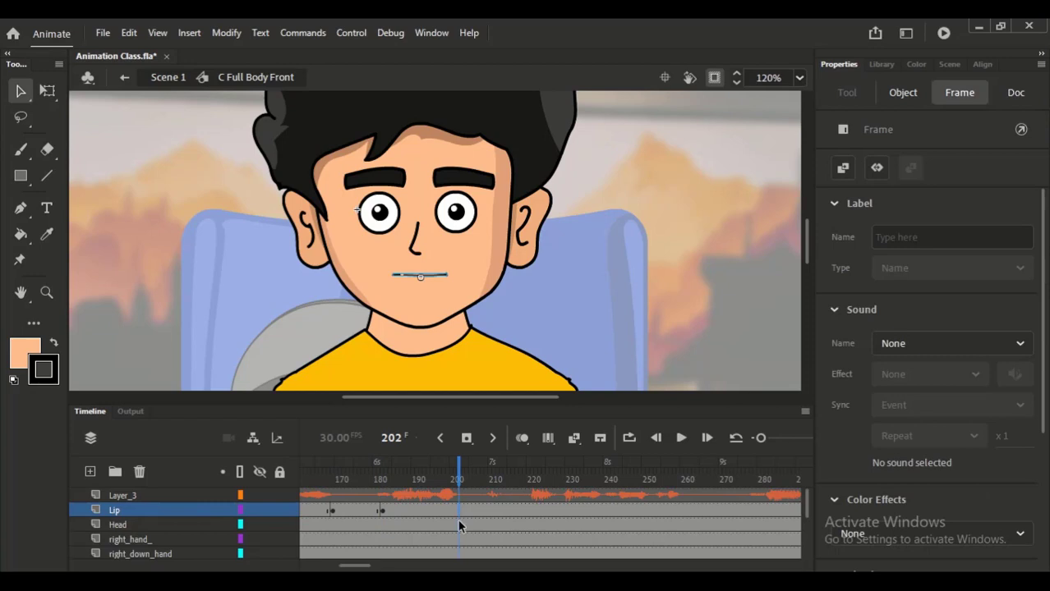
left_click(465, 438)
key("ctrl+z")
- Scrub and play back the voice around frame 201 to find where the phrase ends
left_click_drag(455, 482, 519, 500)
left_click(459, 511)
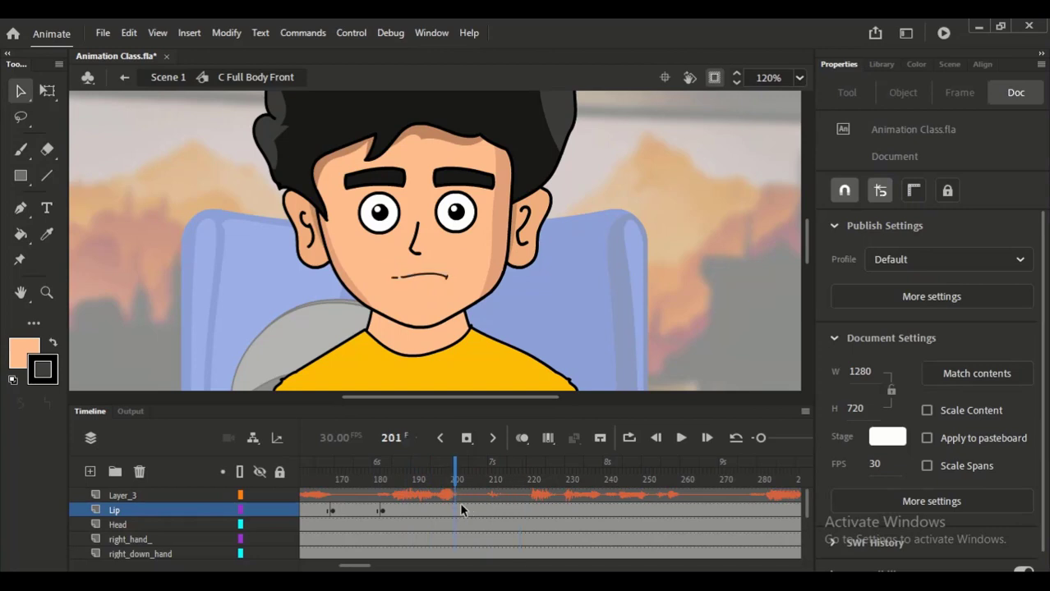
left_click(431, 275)
left_click(395, 478)
key("Return")
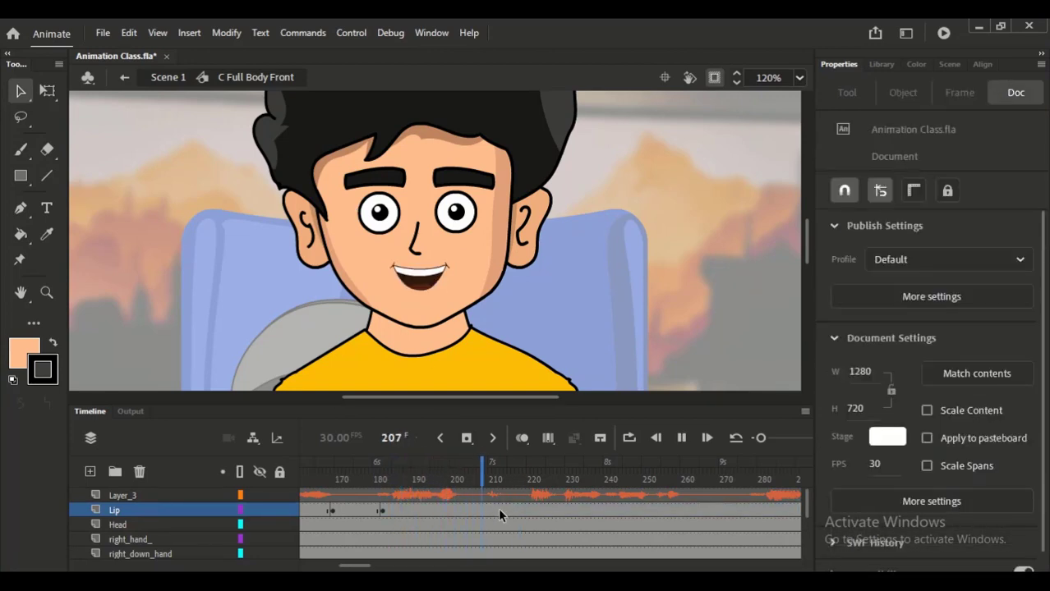
- Add a keyframe at frame 203 on the Lip layer and hold the mouth there on single frame 31
left_click(456, 509)
left_click(461, 509)
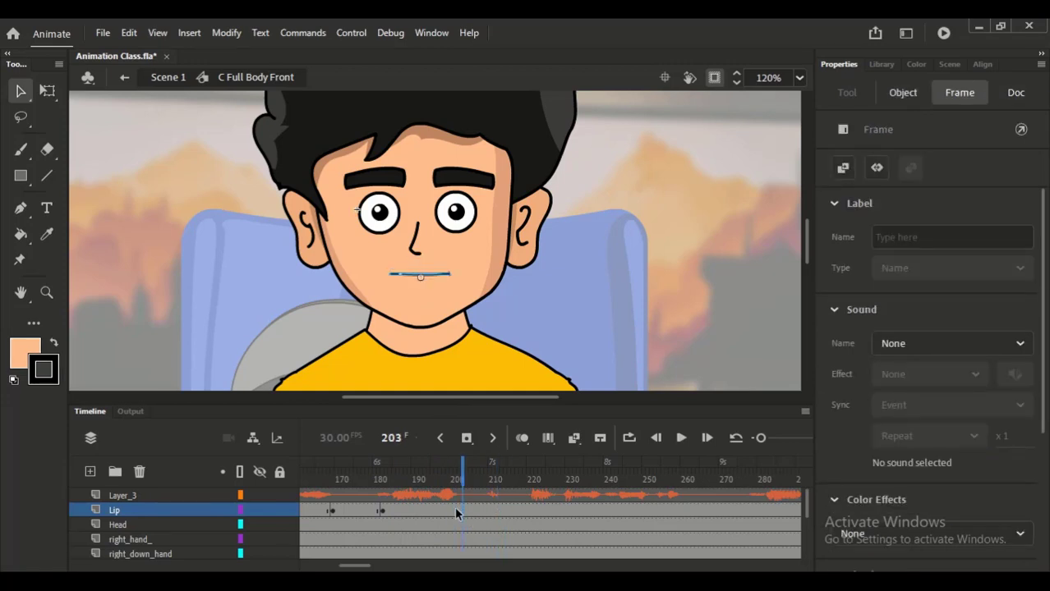
key("F6")
left_click(424, 275)
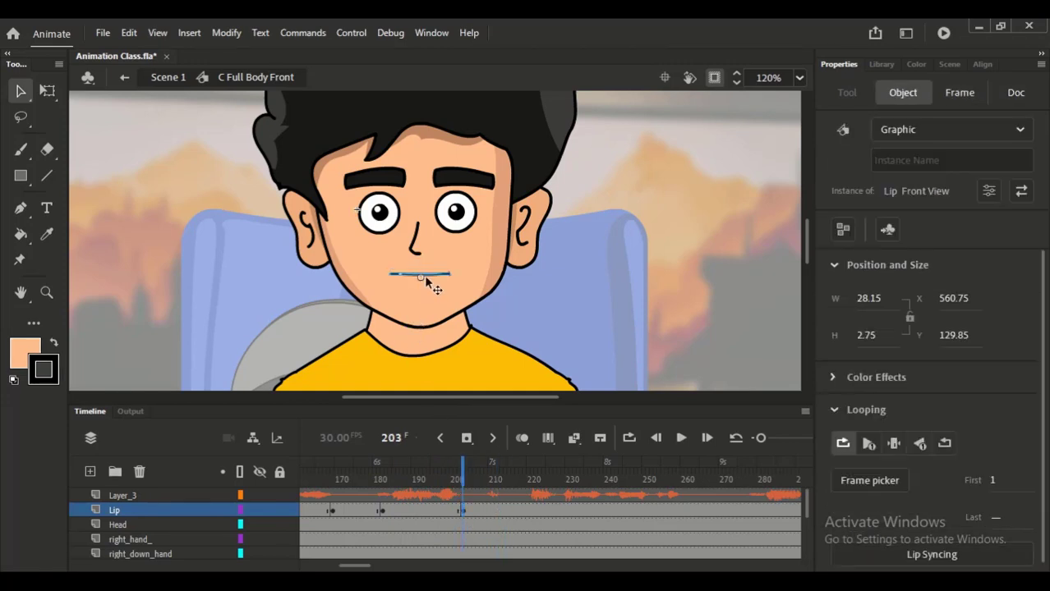
left_click(991, 482)
type("31")
key("Return")
left_click(892, 447)
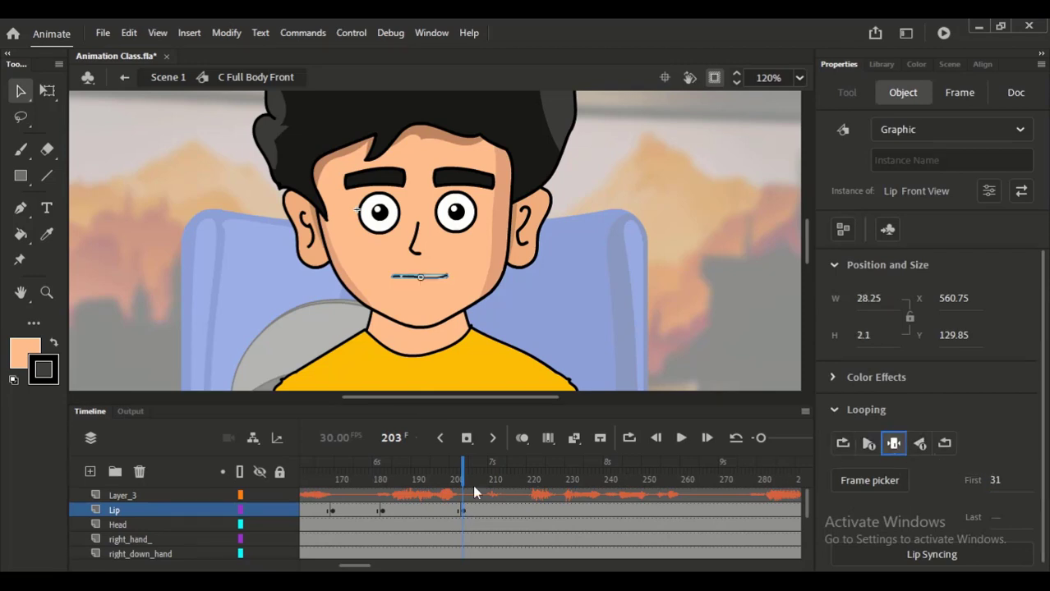
- Add Lip layer keyframes at frame 210 and about frame 213, and open the mouth's first-frame value at frame 210 for editing
left_click(489, 510)
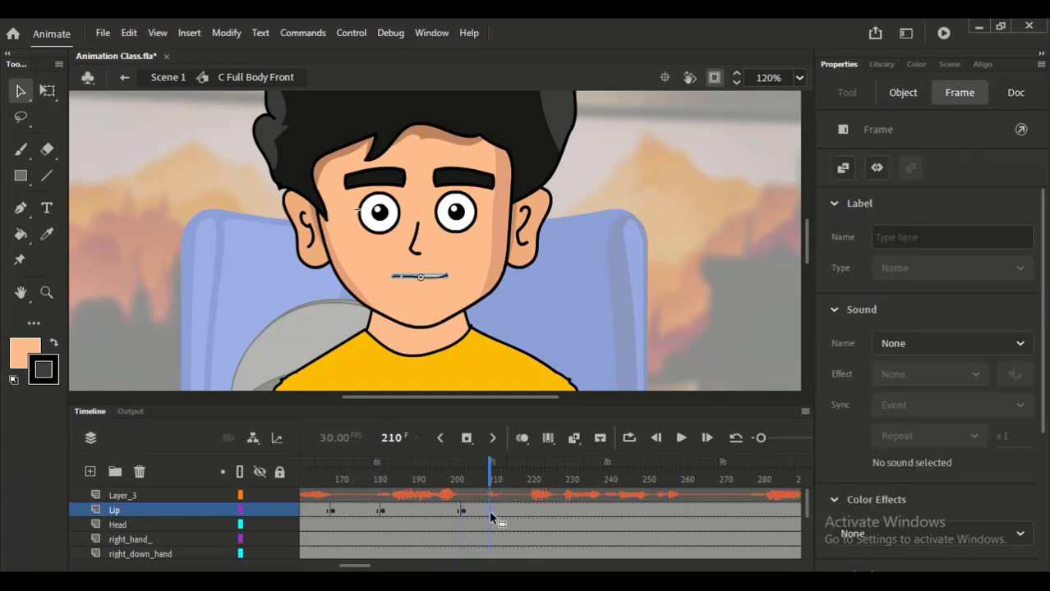
left_click(486, 515)
left_click(499, 510)
left_click(484, 509)
left_click(489, 511)
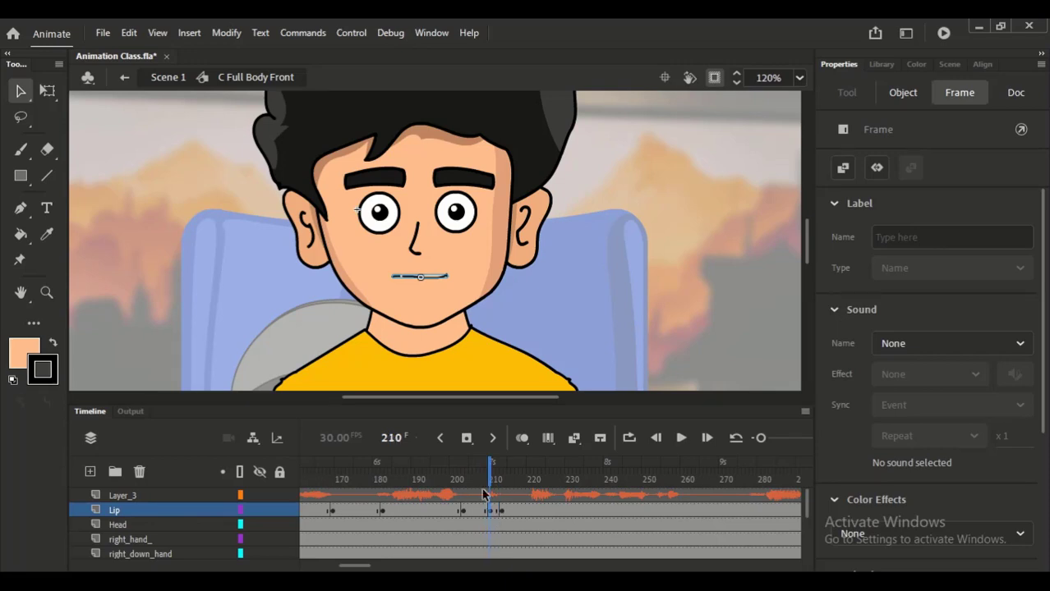
left_click(435, 280)
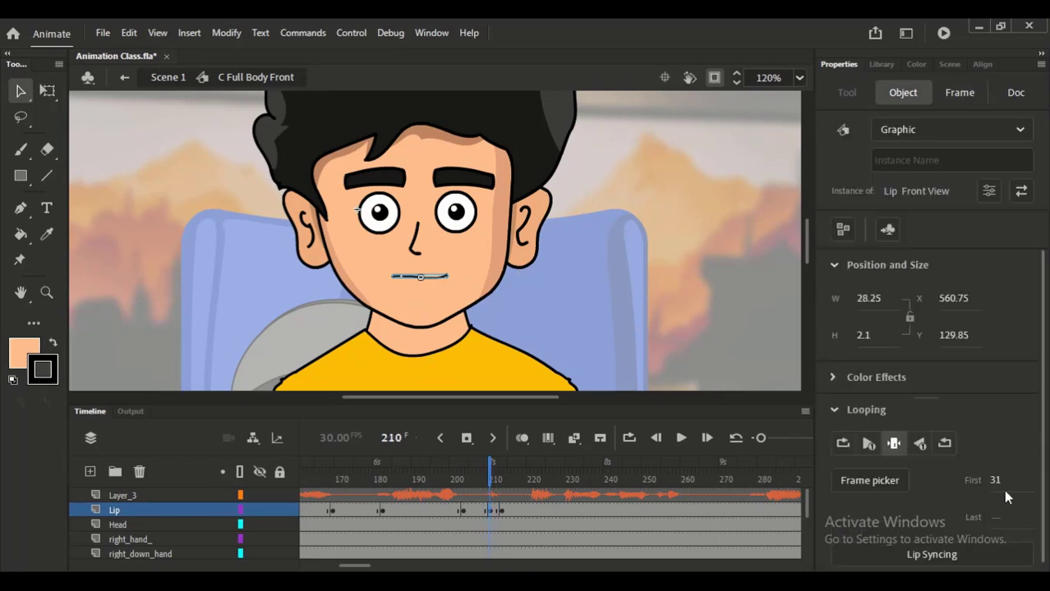
mouse_move(995, 480)
left_mouse_down()
mouse_move(973, 475)
mouse_move(998, 481)
left_mouse_up()
- Play back the lip movement with the voice from about frame 182, and again from about frame 206
left_click(383, 482)
key("Return")
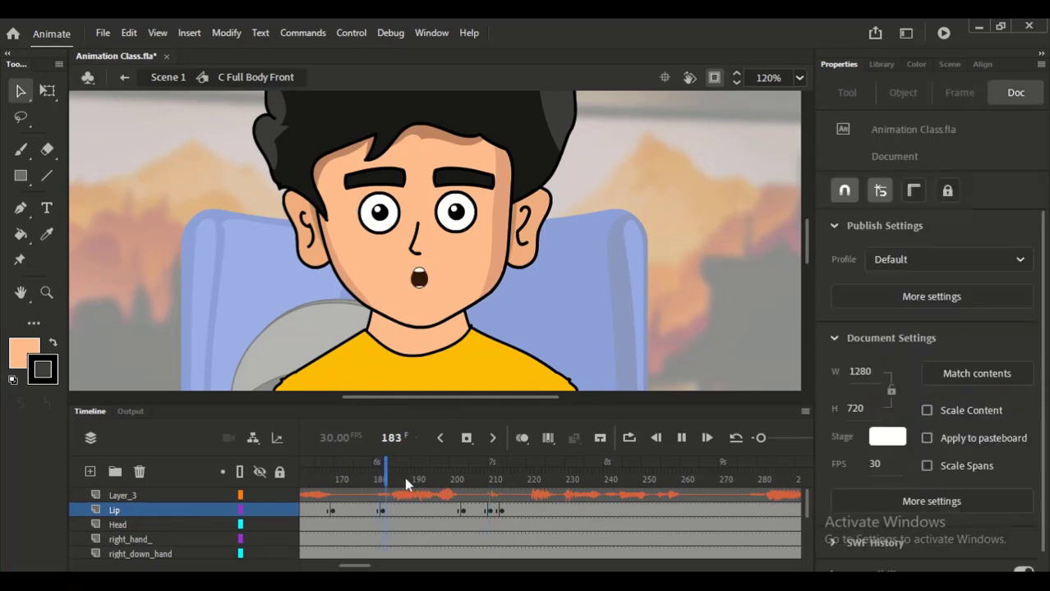
key("Return")
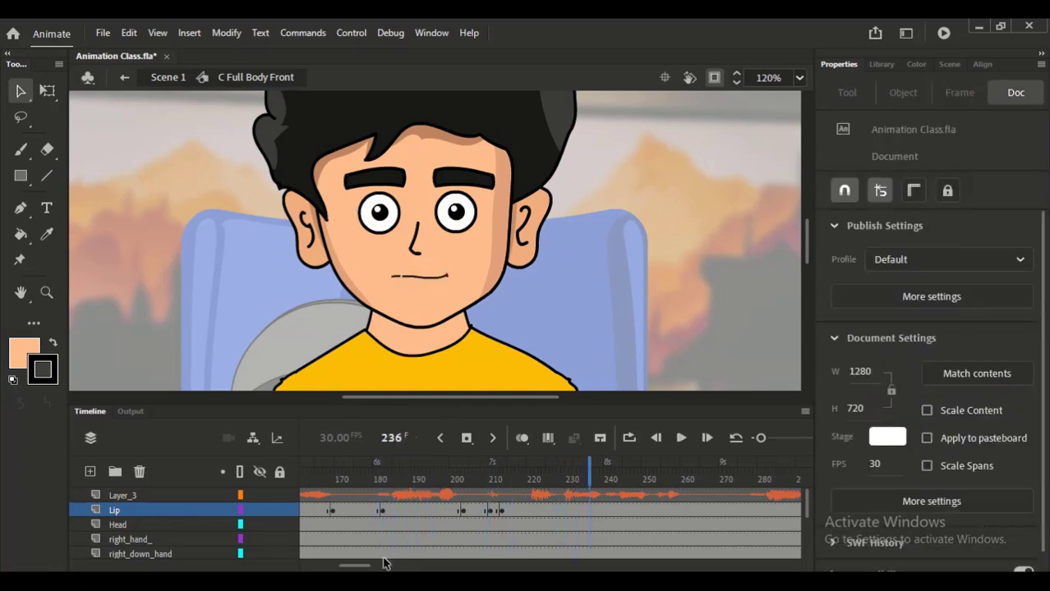
left_click_drag(361, 566, 369, 566)
left_click(352, 483)
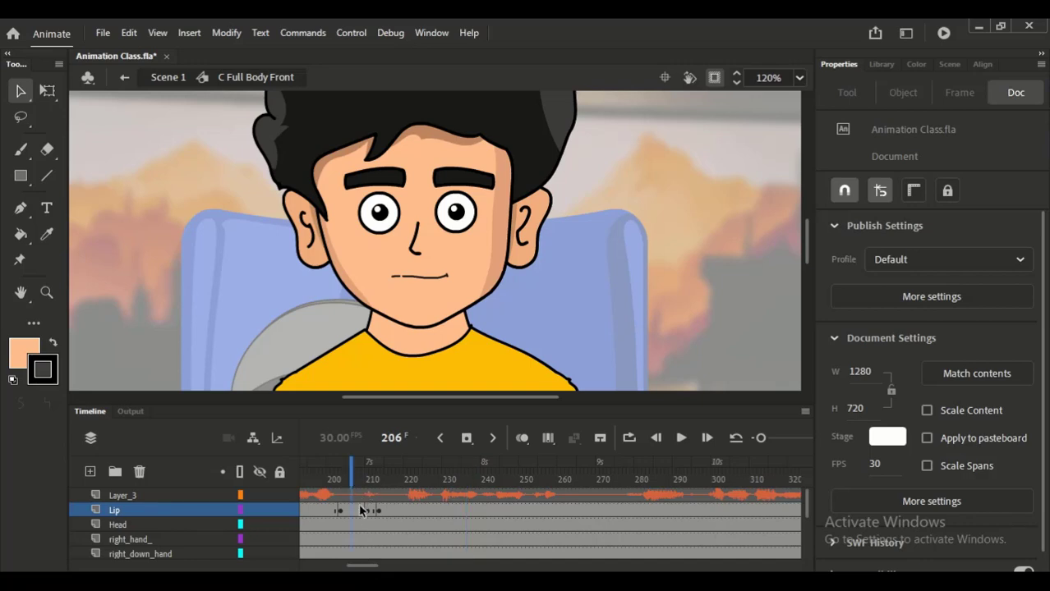
left_click(360, 509)
key("Return")
- Add a Lip layer keyframe at frame 221 and loop the mouth from first frame 5
left_click(407, 511)
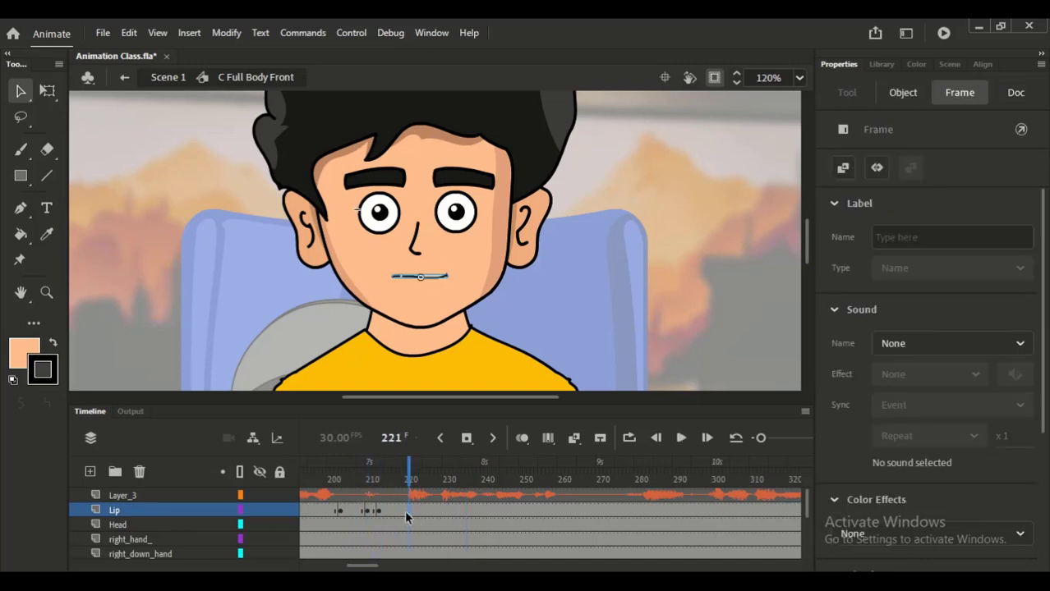
key("F6")
left_click(421, 277)
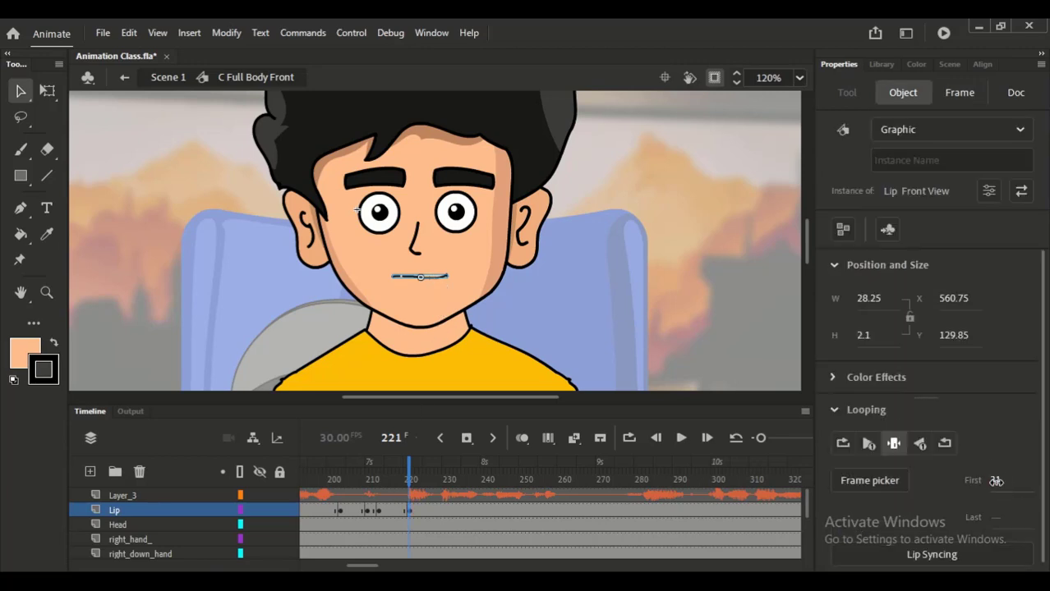
type("5")
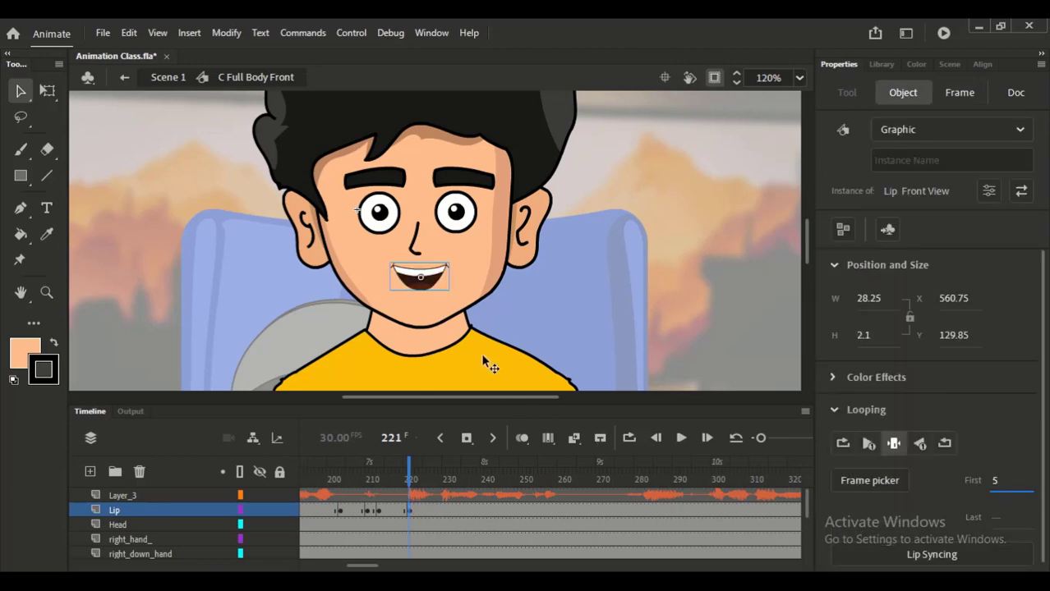
left_click(842, 443)
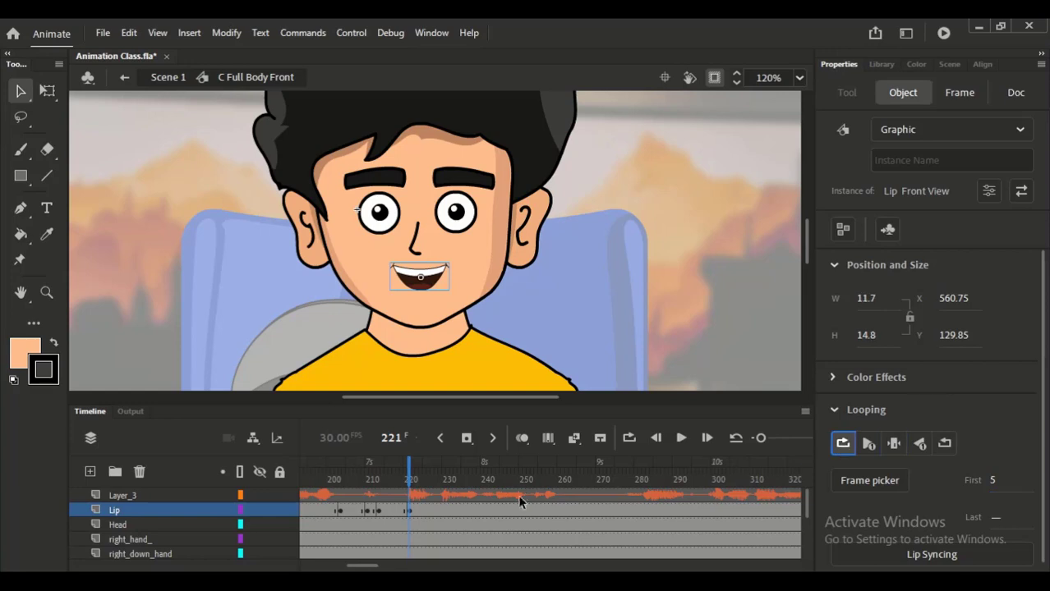
- Add a Lip layer keyframe at frame 260 and hold the mouth there on single frame 31
left_click(555, 516)
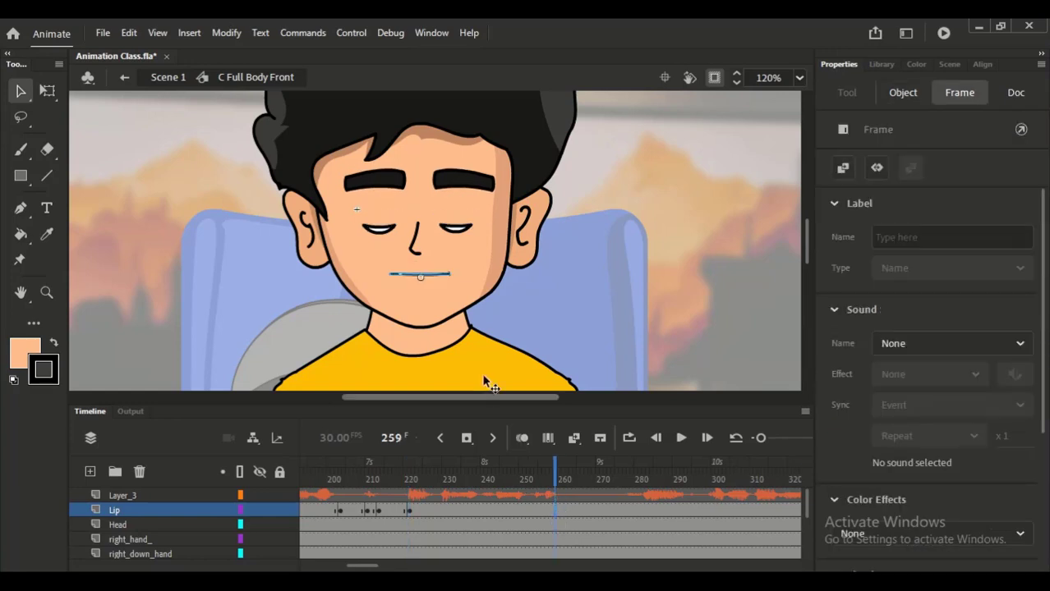
left_click(559, 514)
key("F6")
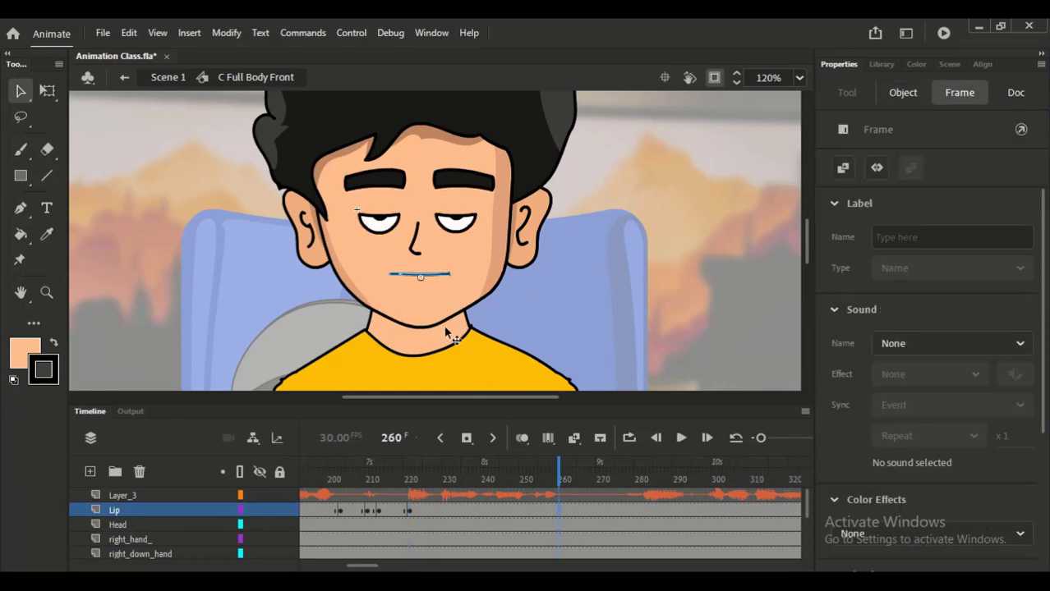
left_click(435, 278)
type("31")
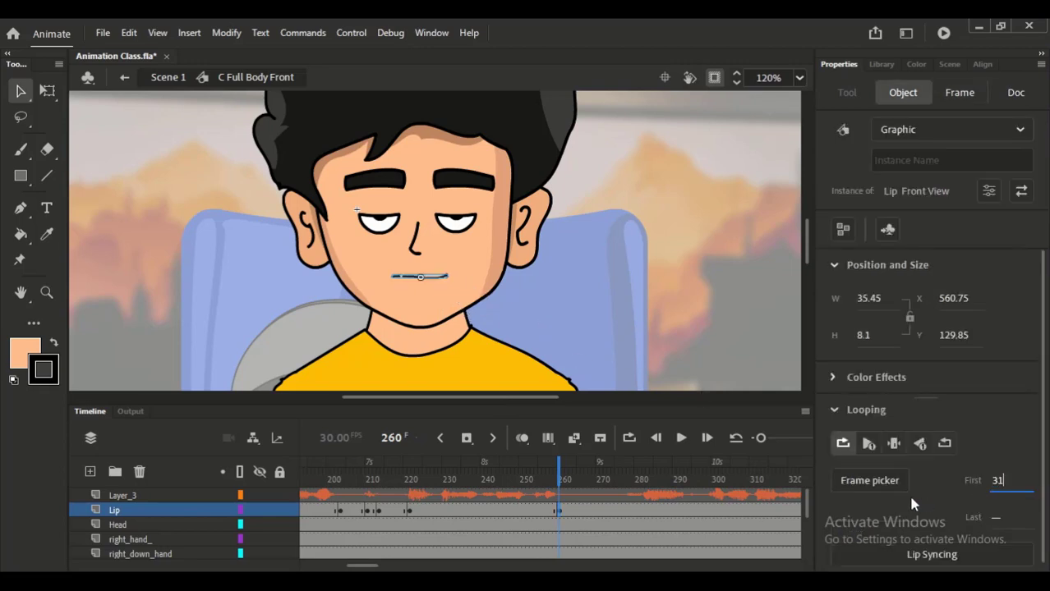
left_click(895, 444)
- Add a Lip layer keyframe at frame 279 and loop the mouth from a rounded open shape, stepping on from first frame 21
left_click_drag(352, 565, 376, 565)
left_click(420, 508)
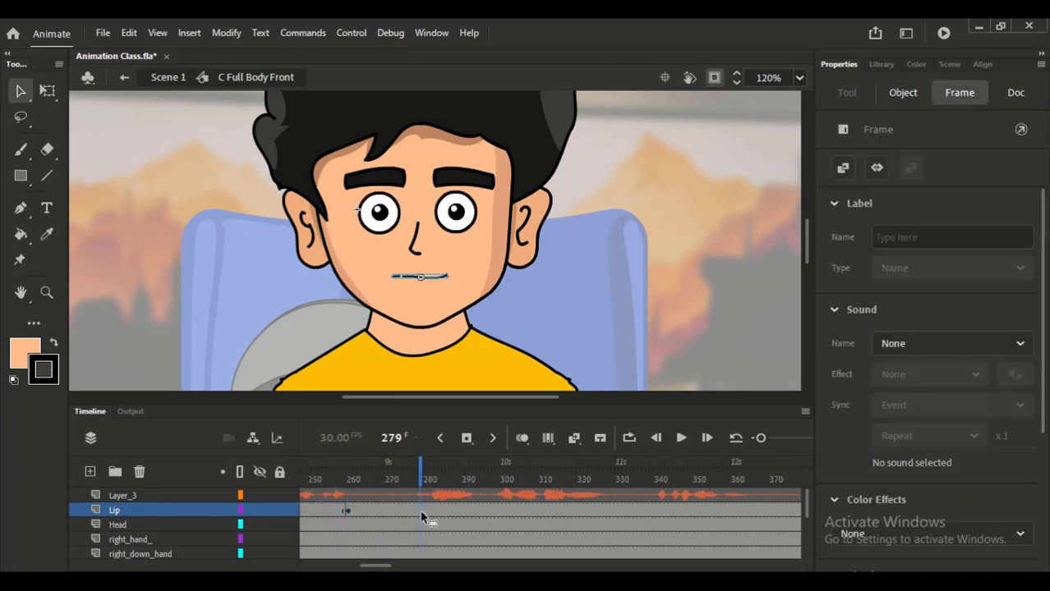
key("Return")
left_click(422, 509)
left_click(428, 274)
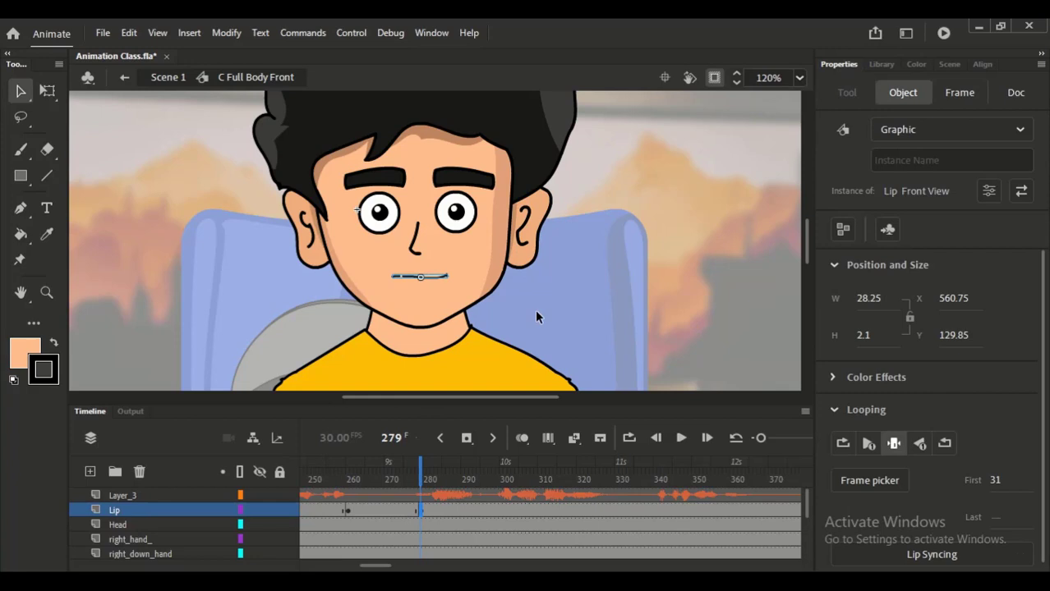
left_click(996, 480)
type("21")
key("Return")
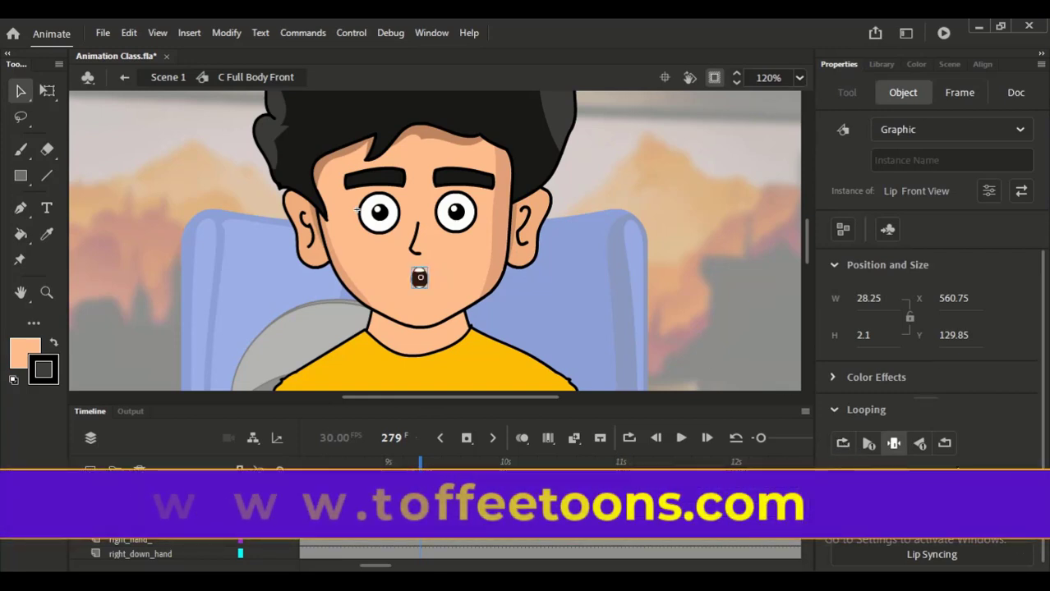
key("Up")
key("Up")
key("Up")
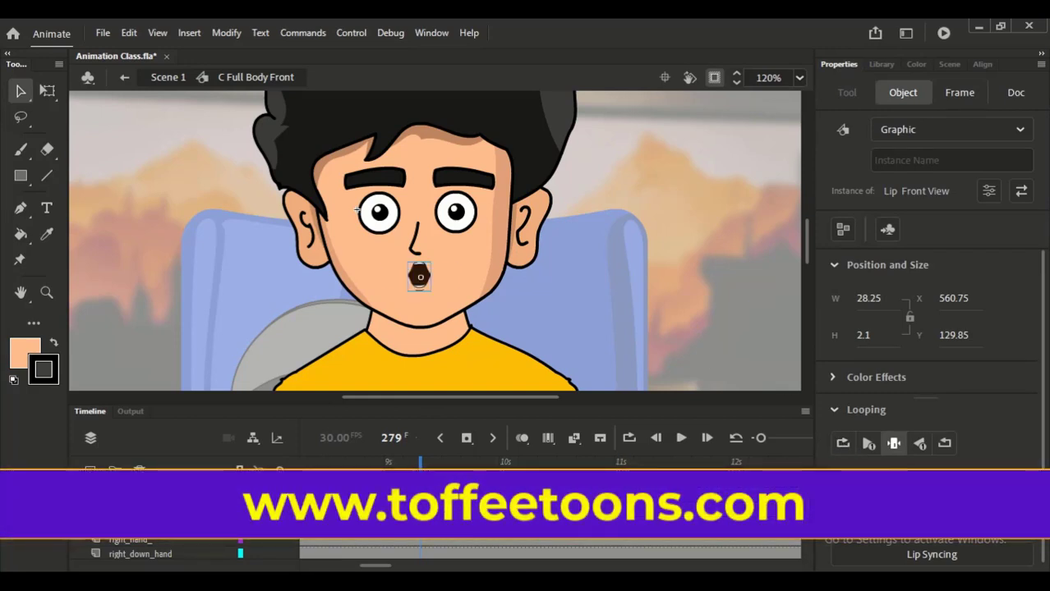
left_click(843, 443)
- Add a Lip layer keyframe at frame 328 and hold the mouth there on single frame 31
left_click(608, 509)
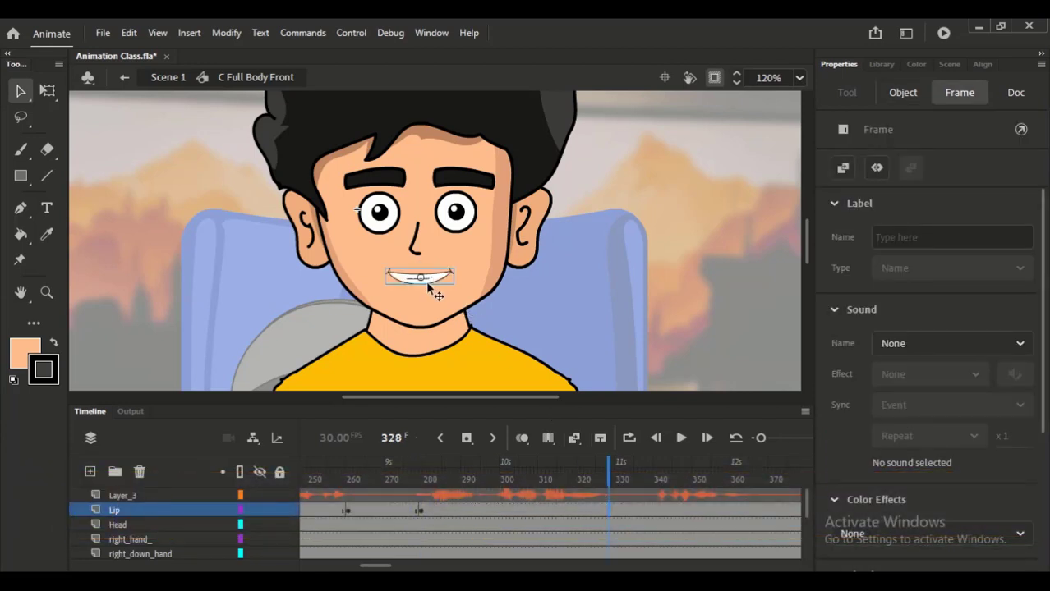
key("F6")
left_click(430, 286)
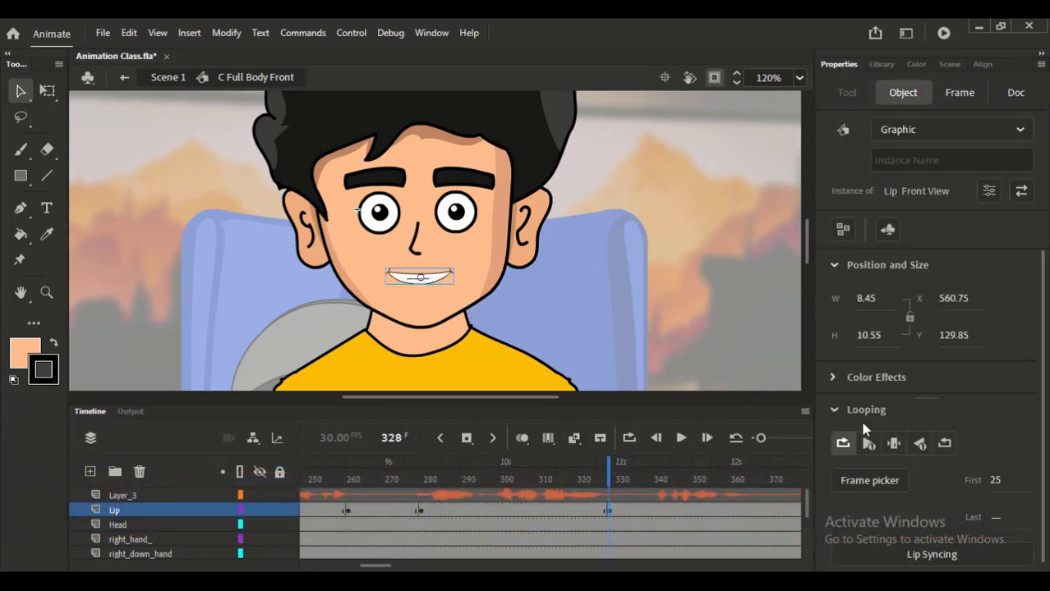
left_click(996, 482)
type("31")
key("Return")
left_click(894, 444)
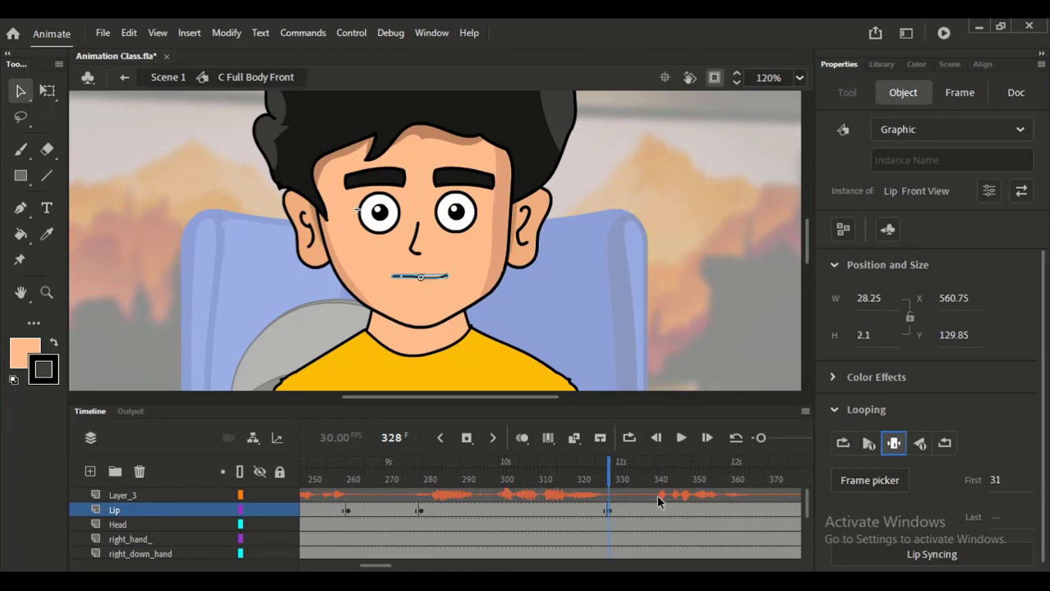
- Add a Lip layer keyframe at frame 341 and play back the voice from there
left_click(658, 508)
key("F6")
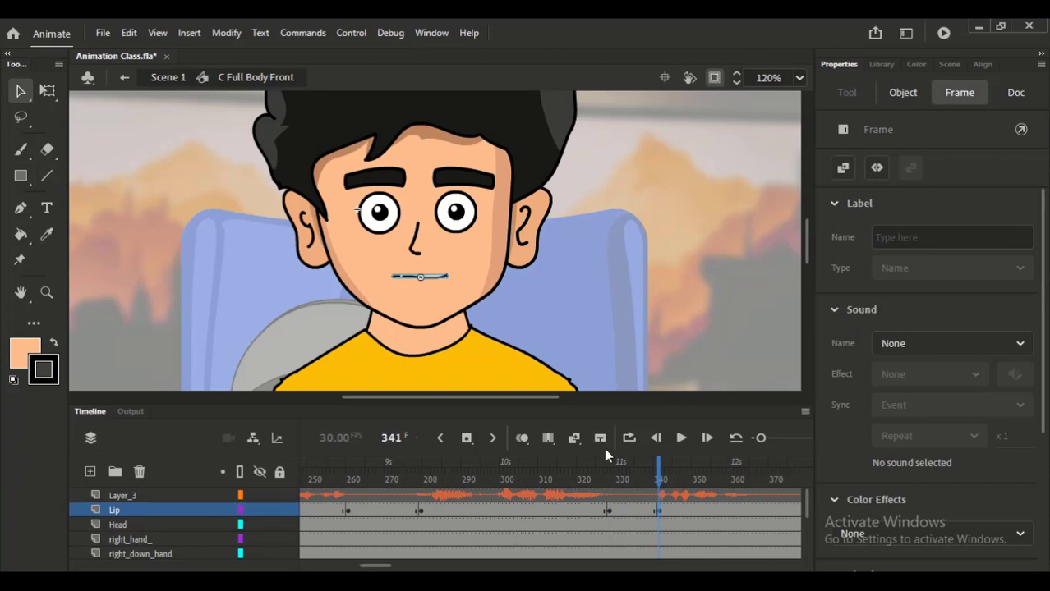
left_click(444, 296)
key("Return")
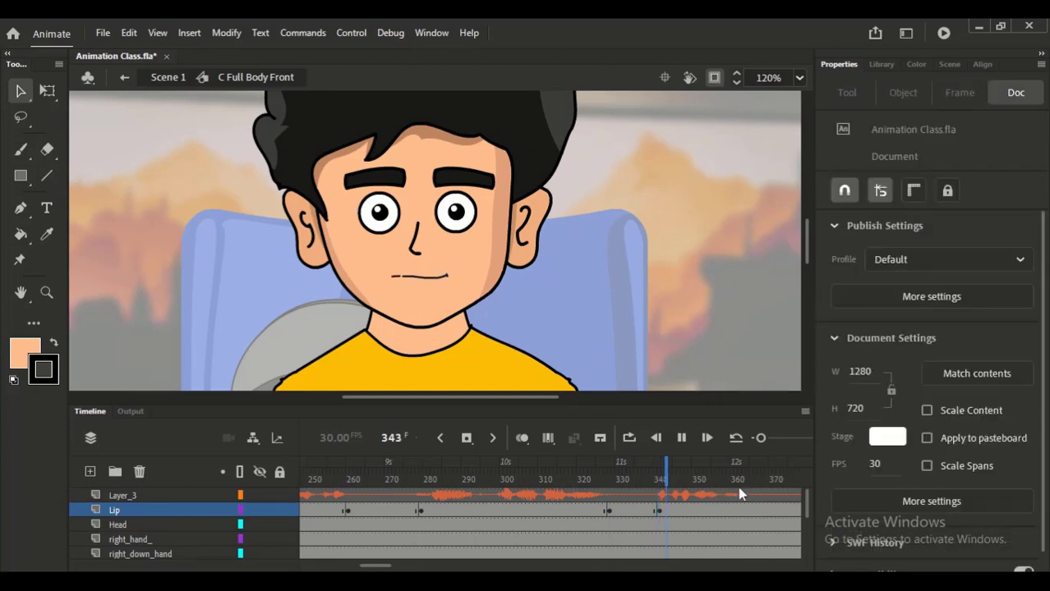
key("Return")
left_click(660, 477)
left_click(657, 511)
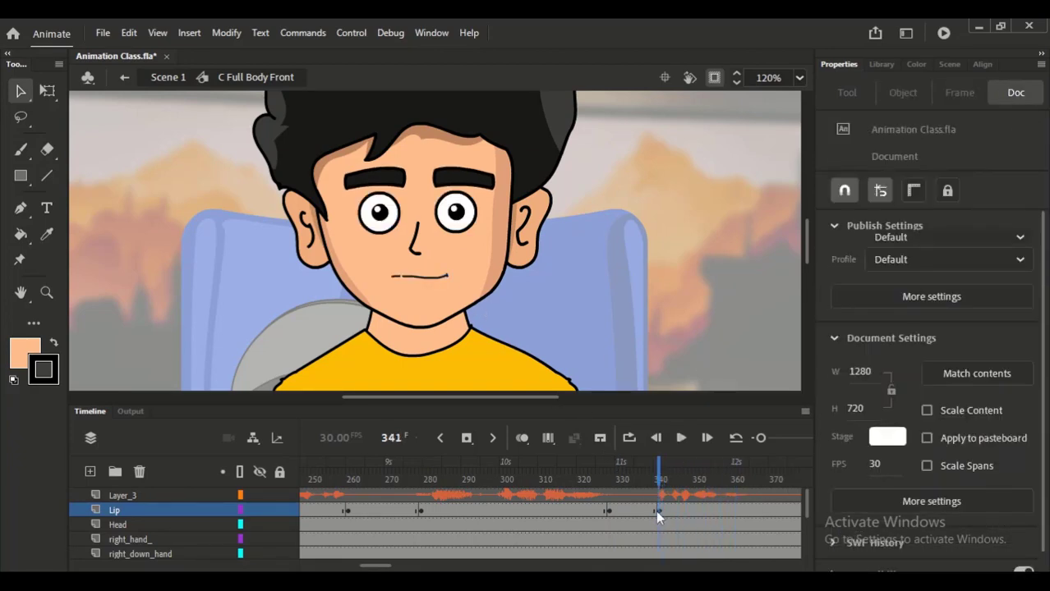
- Loop the mouth from first frame 5 at the frame 341 keyframe
left_click(445, 284)
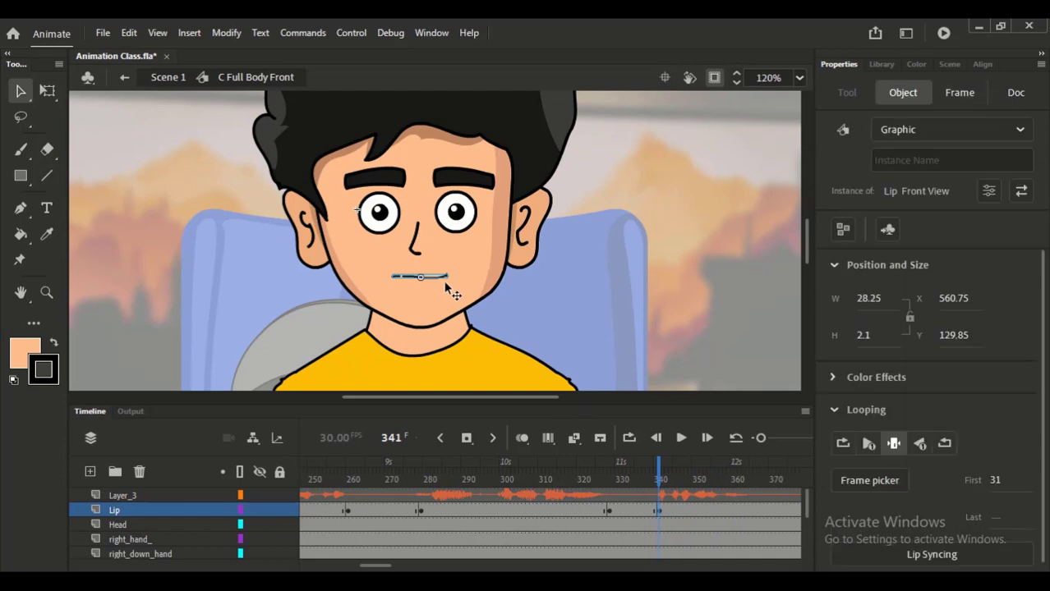
left_click(995, 479)
type("5")
key("Return")
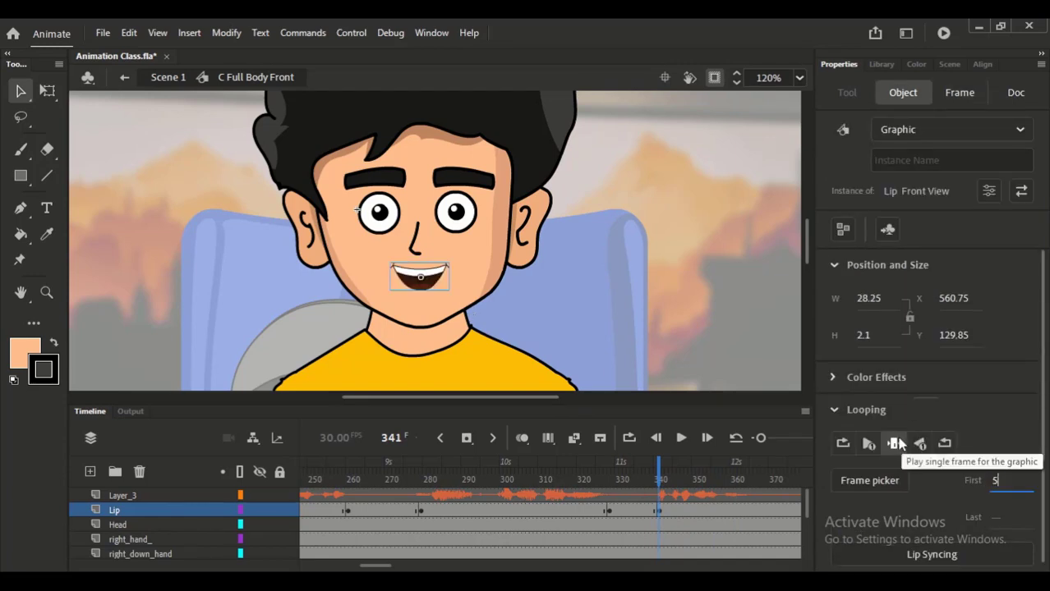
left_click(843, 443)
- Add a Lip layer keyframe at frame 364 and set the mouth there to play single frame 13
left_click(744, 511)
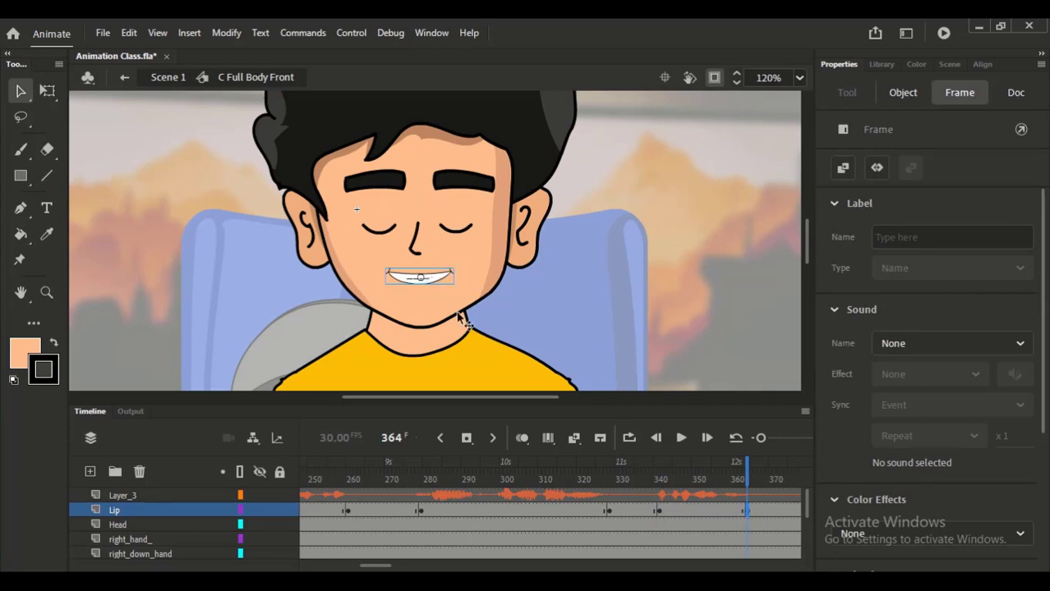
left_click(425, 284)
left_click(997, 483)
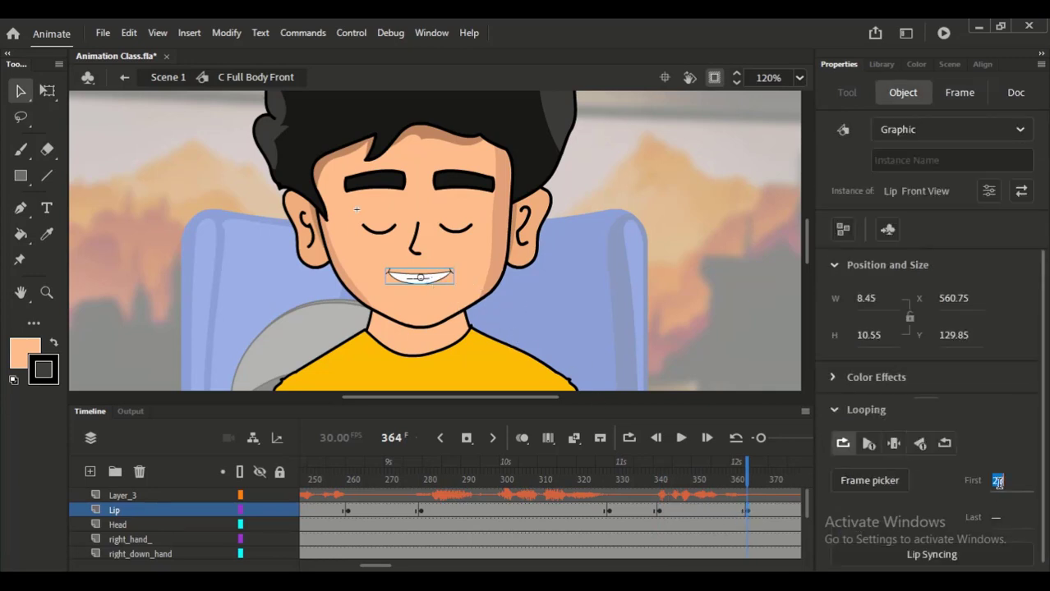
type("13")
left_click(893, 443)
- Change the held mouth at frame 364 to closed-mouth frame 30
left_click(997, 484)
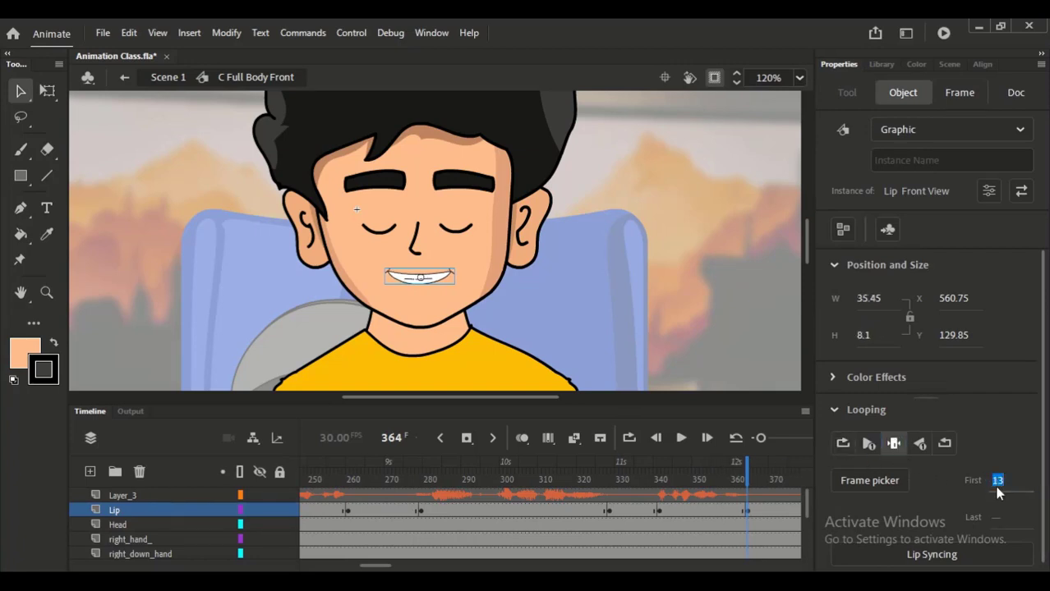
type("41")
key("Down")
key("Down")
key("Down")
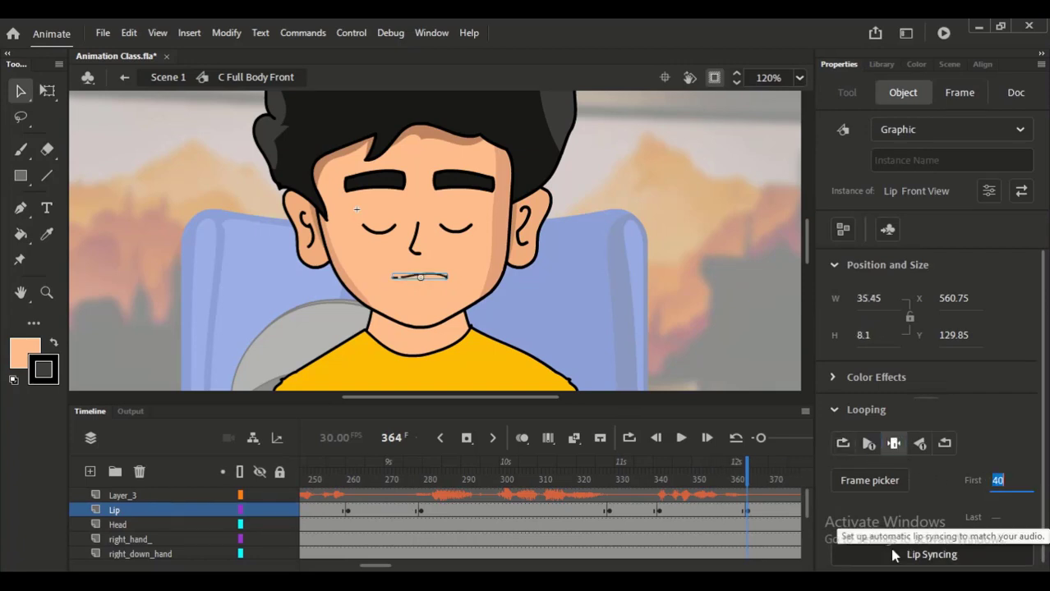
key("Down")
key("Down")
key("Down")
key("Down")
key("Down")
key("Down")
key("Down")
key("Down")
key("Down")
key("Up")
key("Up")
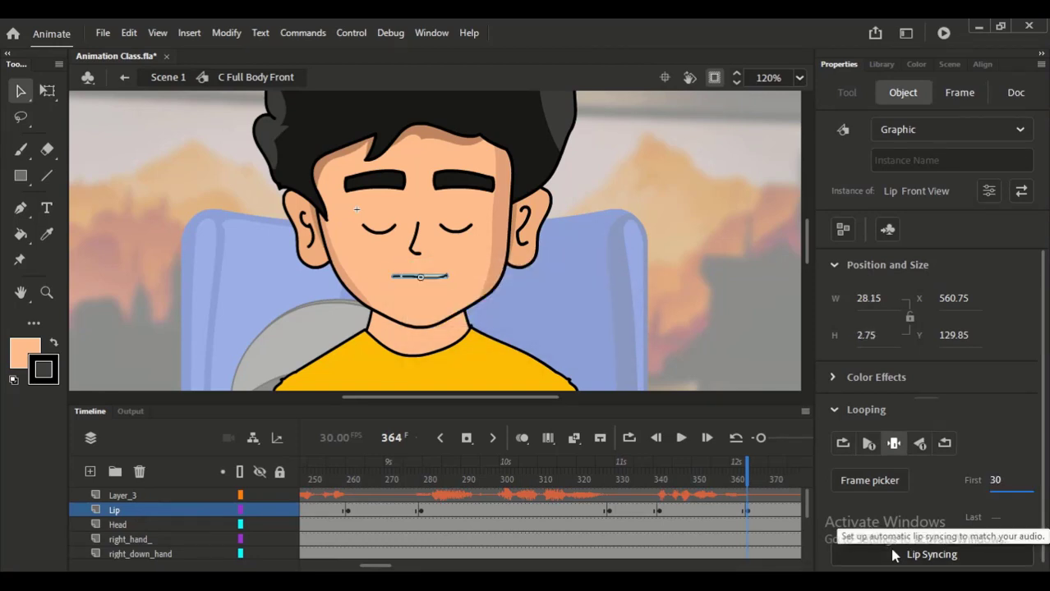
- Play back the whole lip-sync animation with the voice from frame 1 to about frame 373
left_click(703, 475)
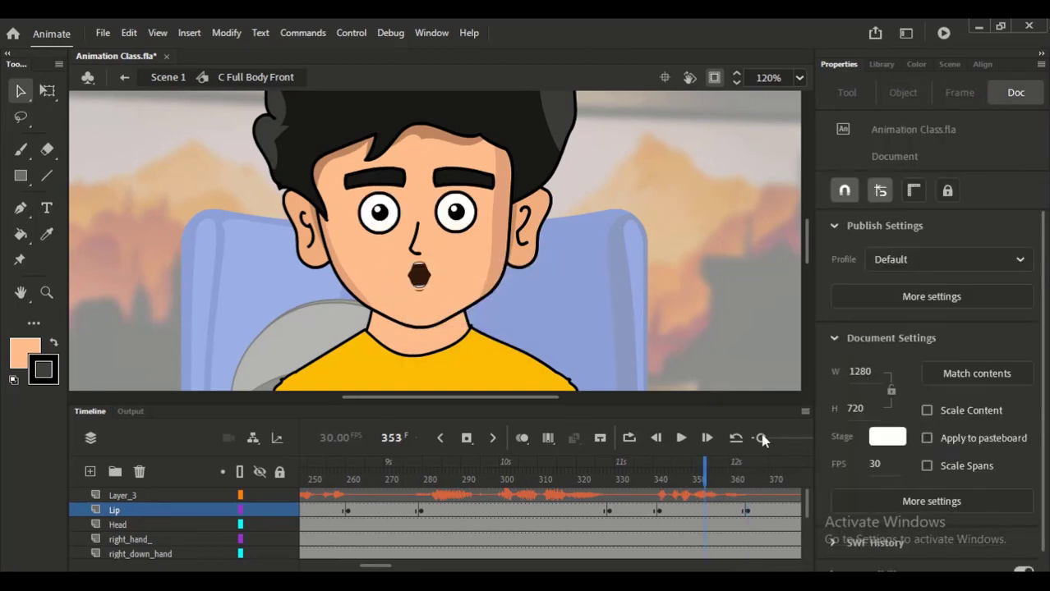
left_click_drag(762, 437, 755, 438)
left_click_drag(383, 566, 277, 534)
left_click_drag(347, 466, 280, 458)
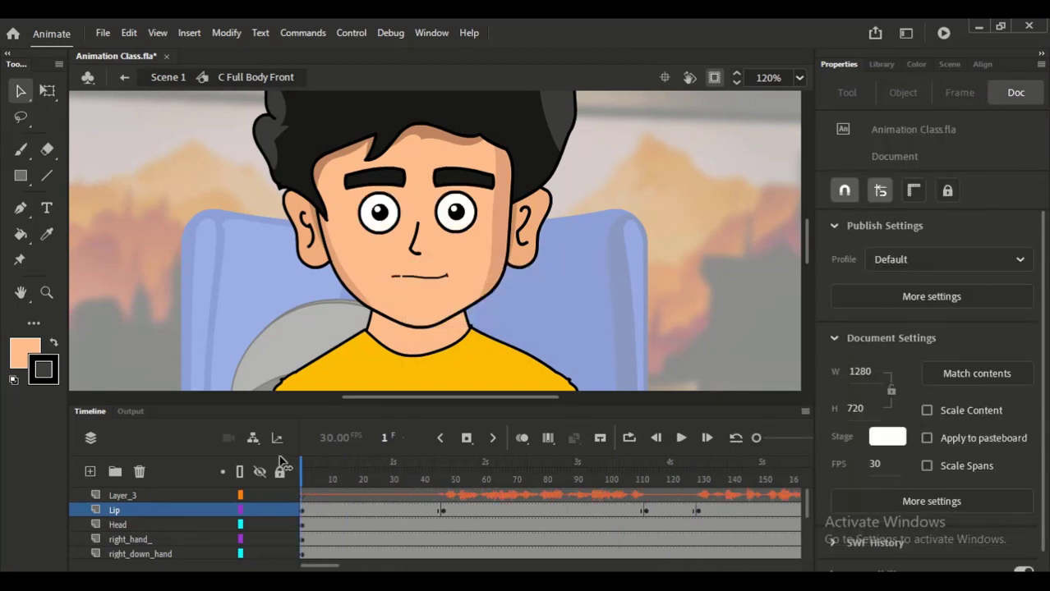
key("Return")
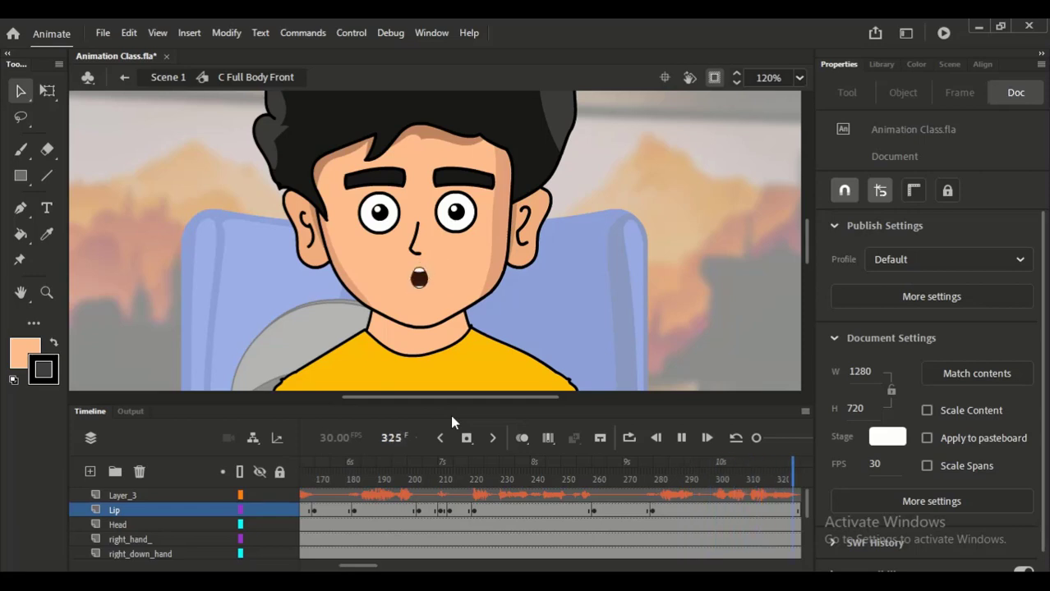
key("Return")
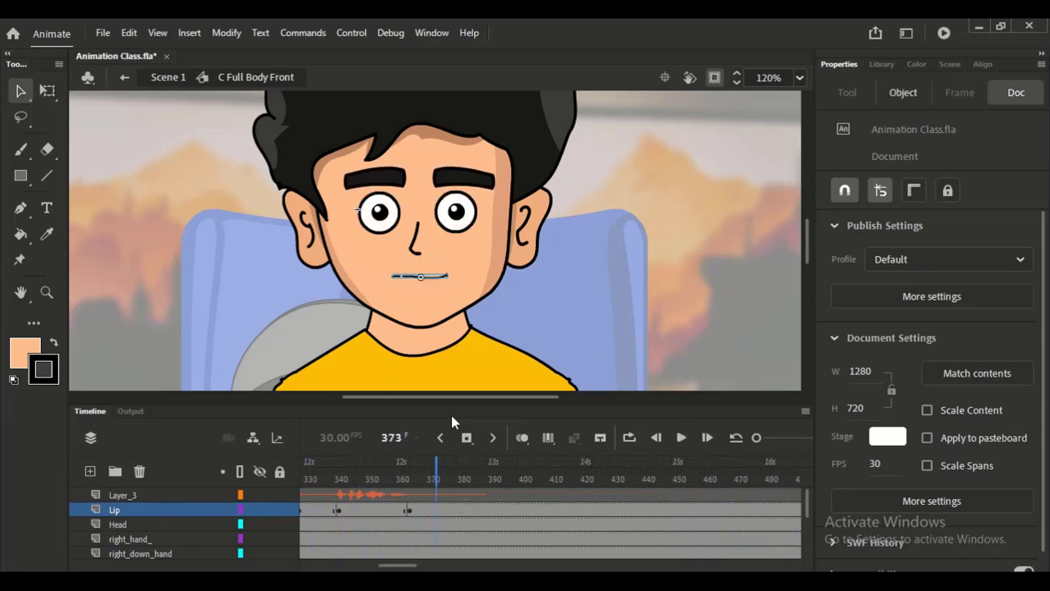
- Fit the stage in the window, deselect the mouth, and save the document
left_click(799, 78)
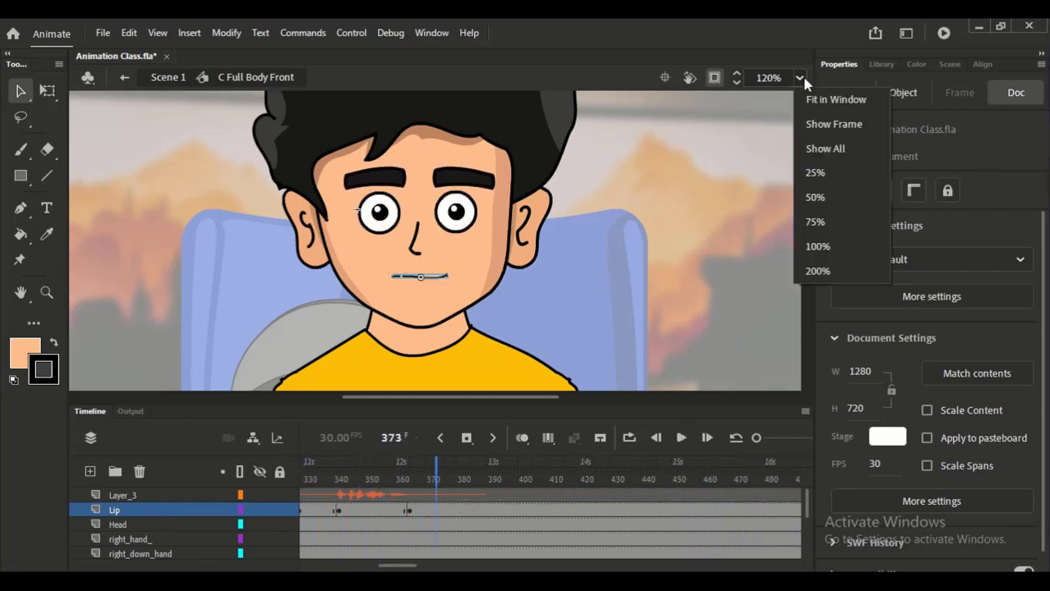
left_click(811, 99)
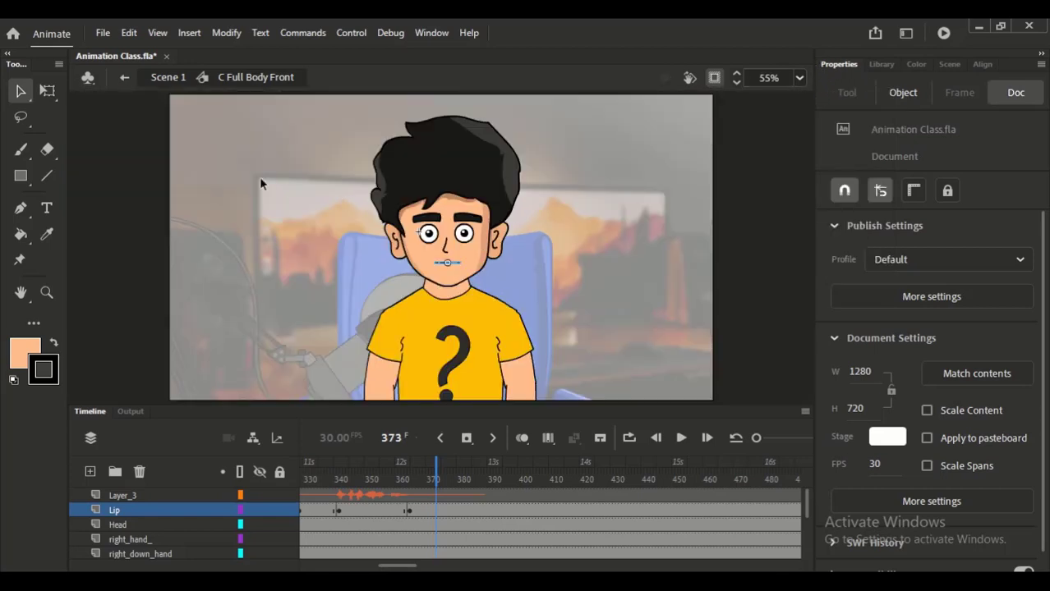
left_click(179, 156)
key("ctrl+s")
- Review the start of the lip animation up to about frame 43
left_click_drag(411, 565, 301, 566)
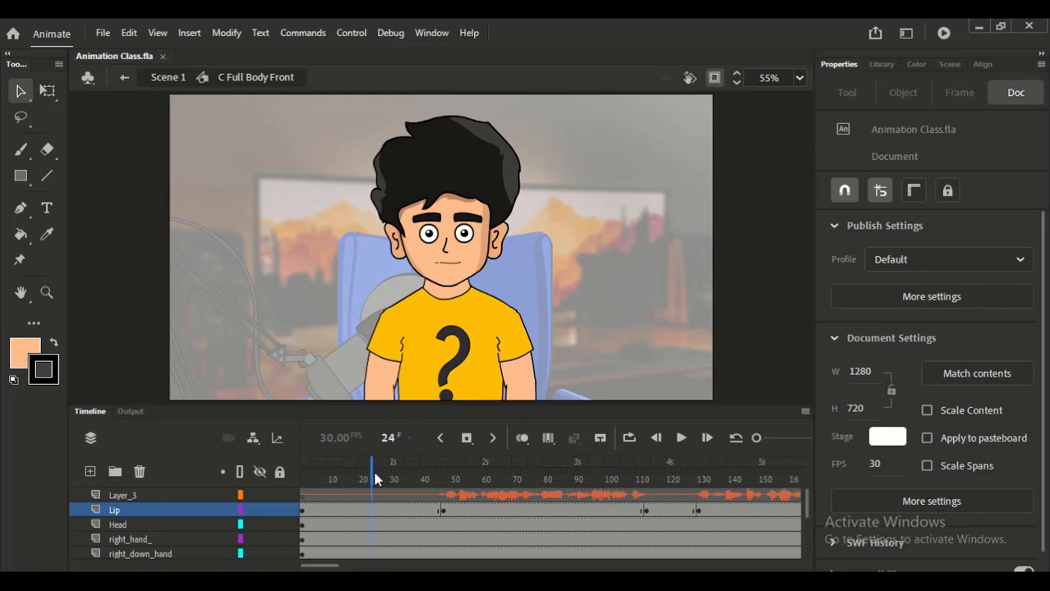
left_click(441, 485)
left_click_drag(444, 485, 429, 479)
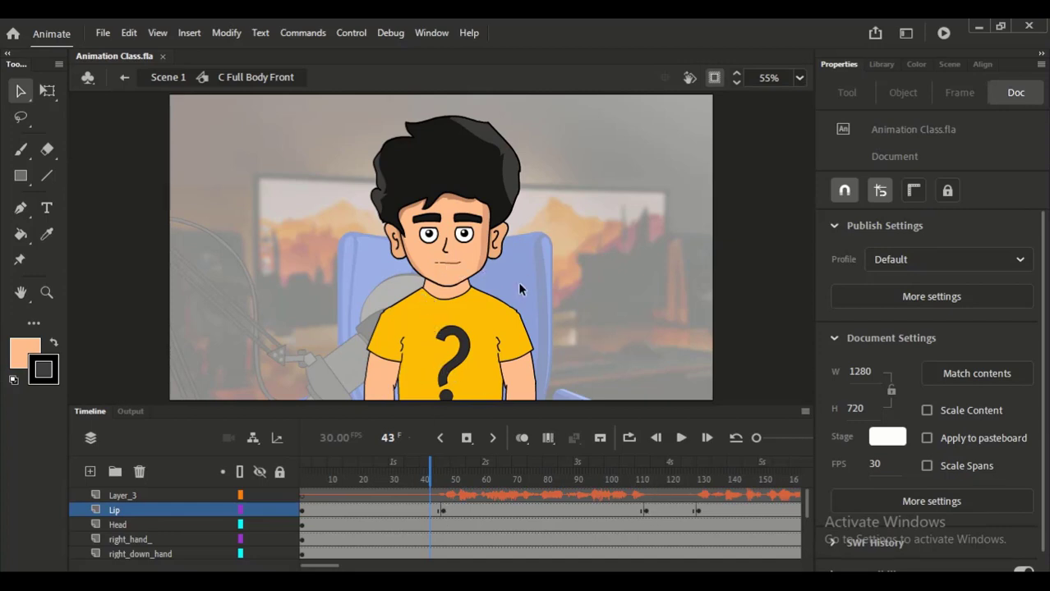
- Return to Scene 1 and move the playhead back to frame 1
left_click(174, 80)
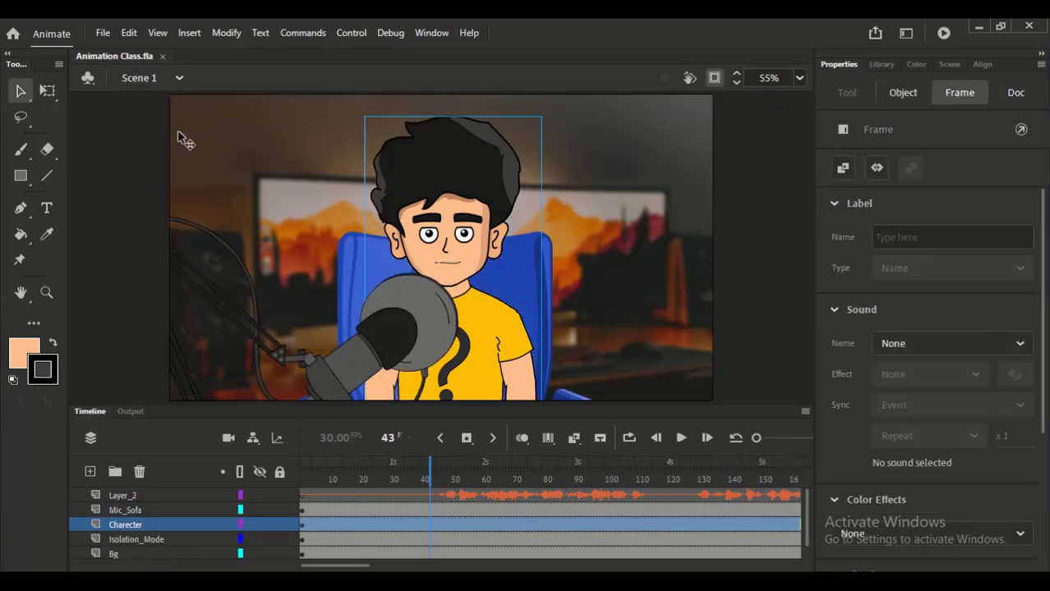
left_click(308, 473)
left_click_drag(308, 475, 297, 471)
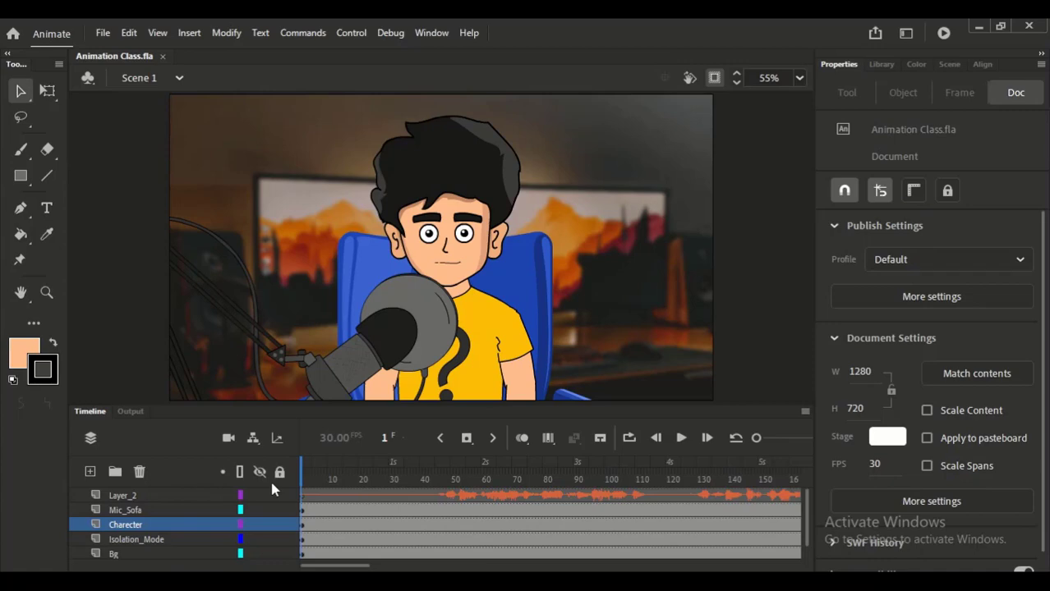
left_click(586, 586)
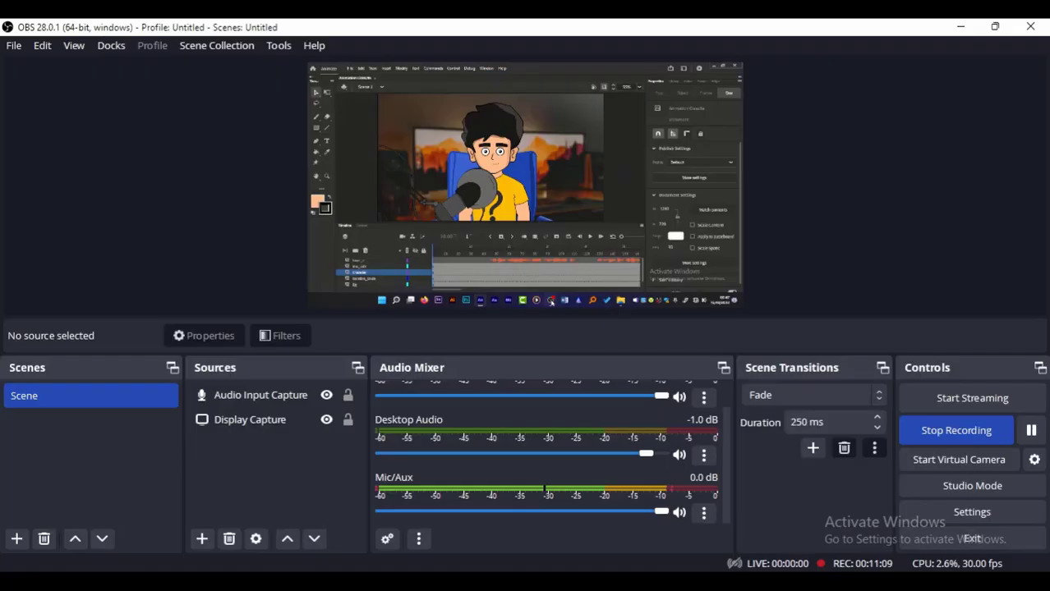